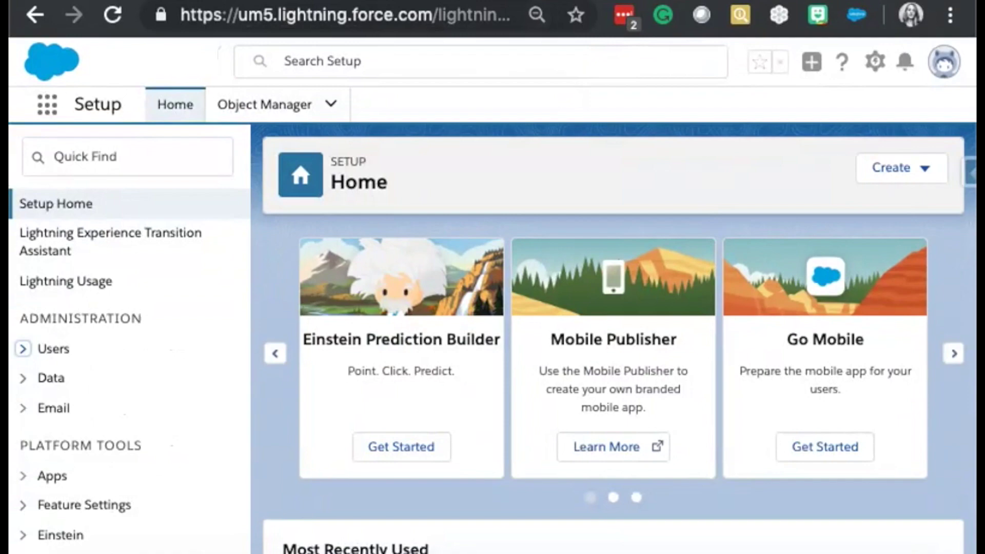
# Search Setup for "ana" and open the Analytics Settings page to review the enabled features
pyautogui.click(127, 157)
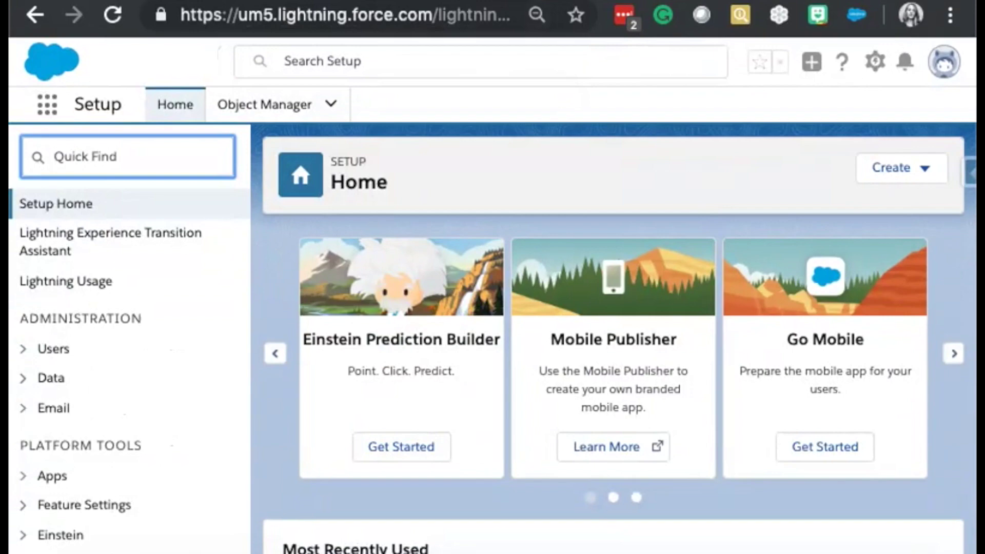
pyautogui.write('a')
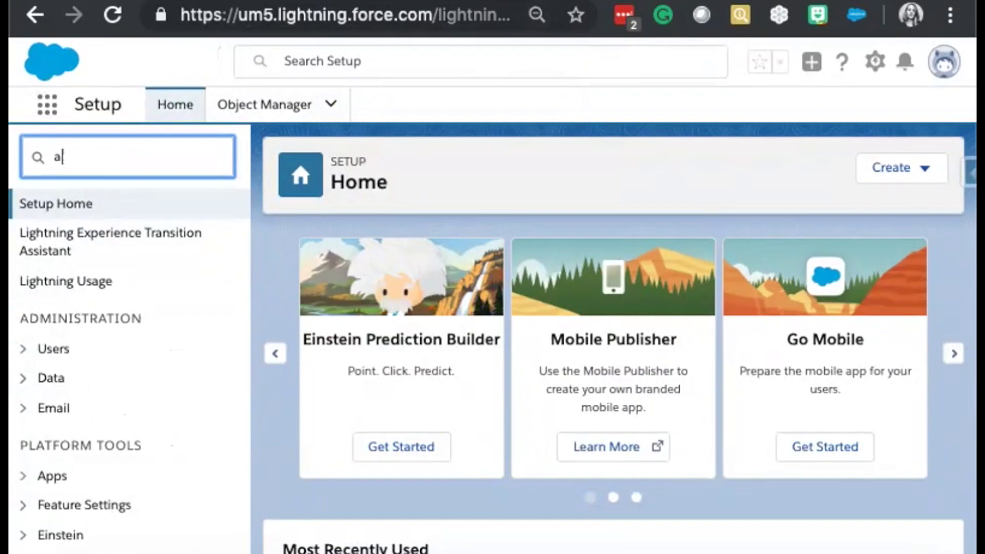
pyautogui.write('na')
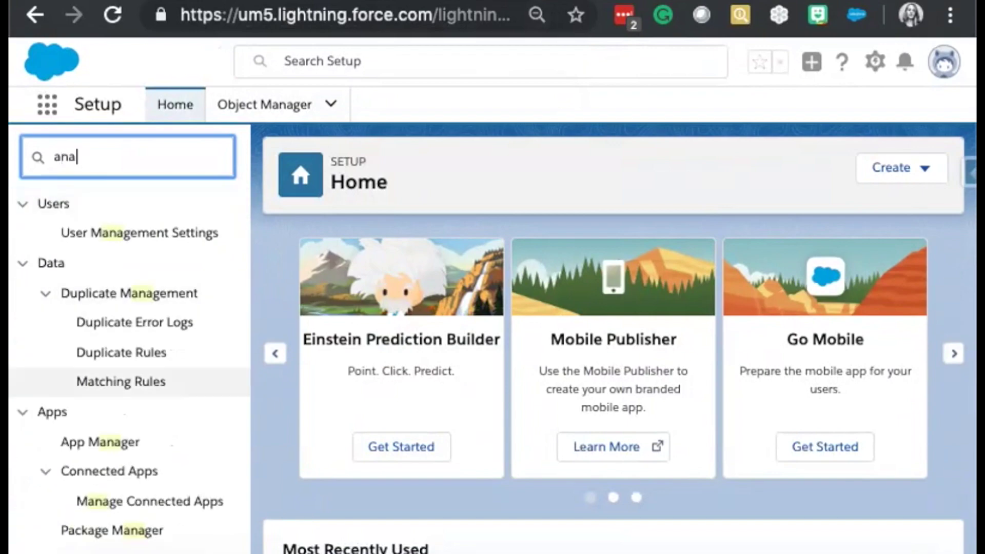
pyautogui.scroll(-1, 128, 318)
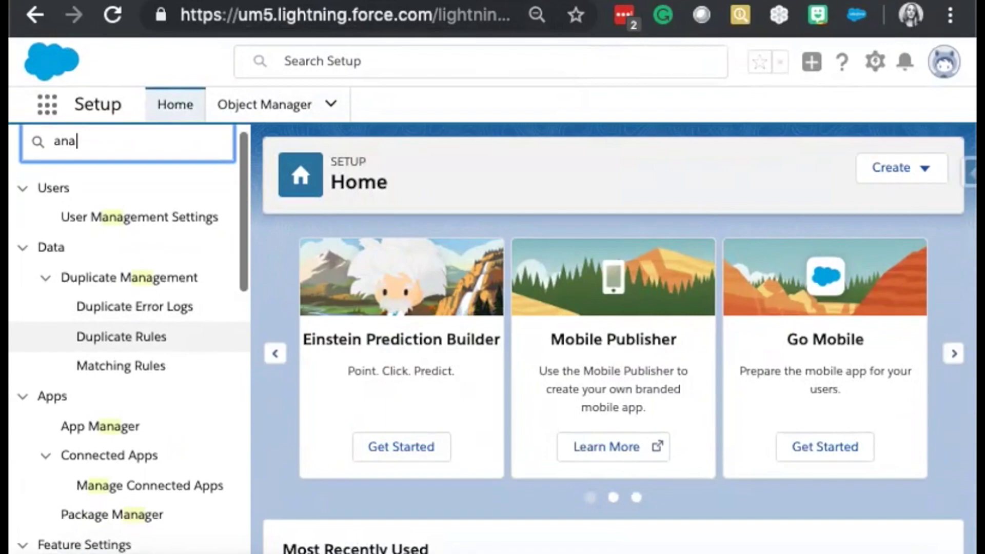
pyautogui.scroll(-4, 128, 313)
pyautogui.scroll(5, 128, 313)
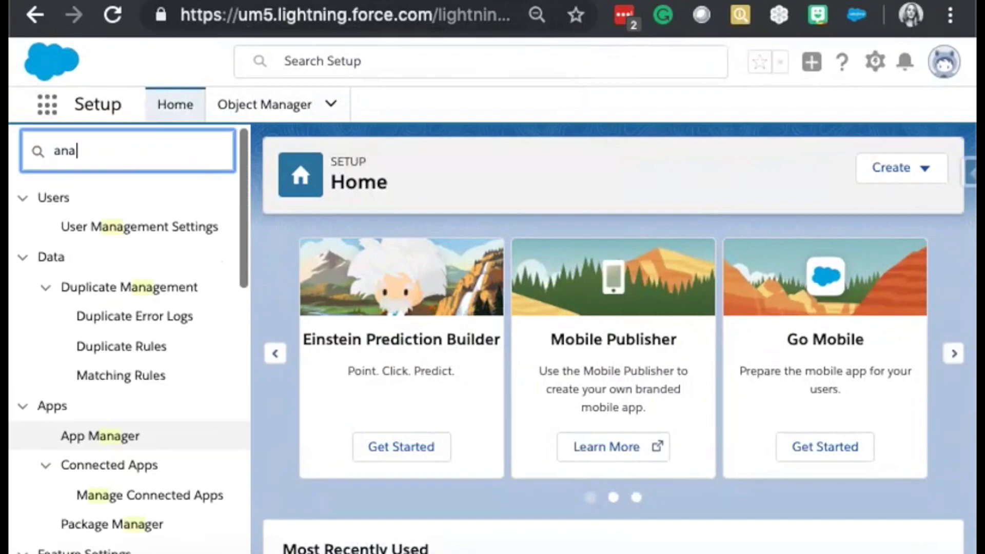
pyautogui.scroll(-5, 128, 334)
pyautogui.scroll(2, 128, 333)
pyautogui.scroll(-2, 128, 333)
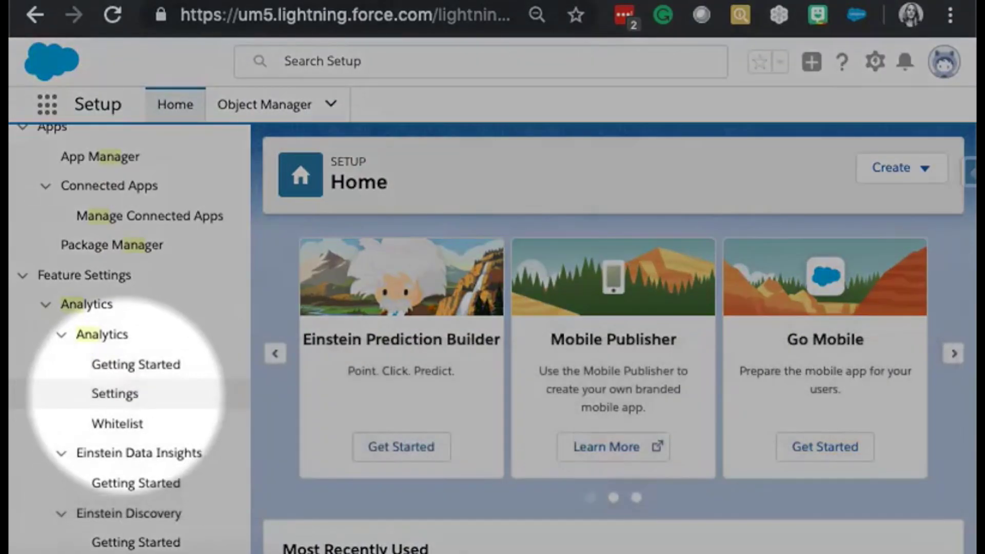
pyautogui.click(115, 393)
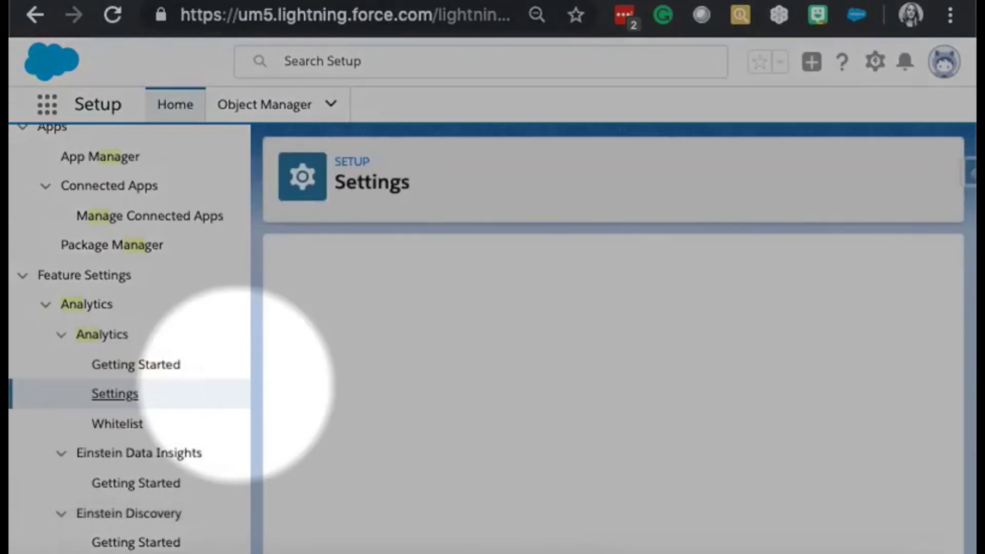
pyautogui.scroll(-2, 604, 408)
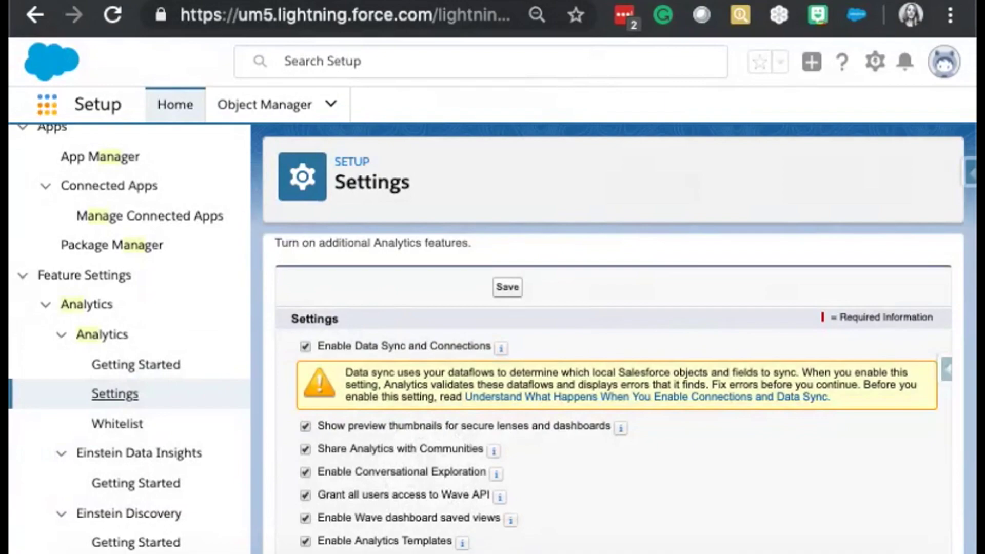
# Launch the Analytics Studio app and reduce the page zoom so more of the layout fits
pyautogui.click(47, 104)
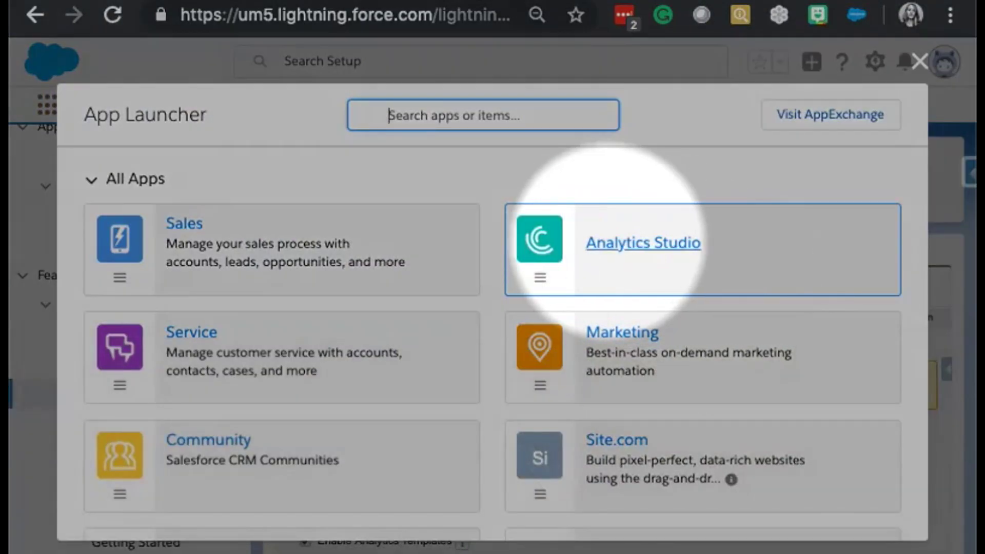
pyautogui.click(610, 241)
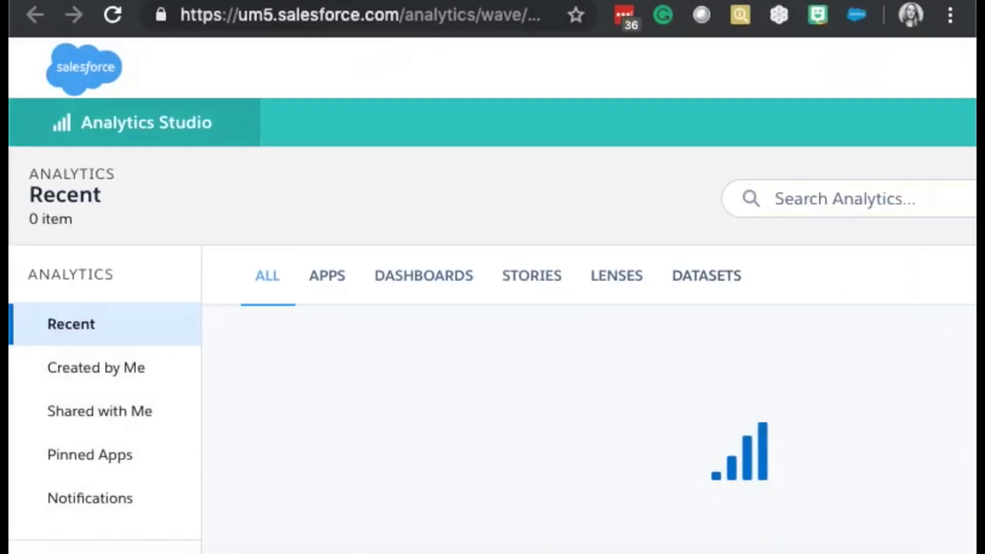
pyautogui.hotkey('ctrl', '-')
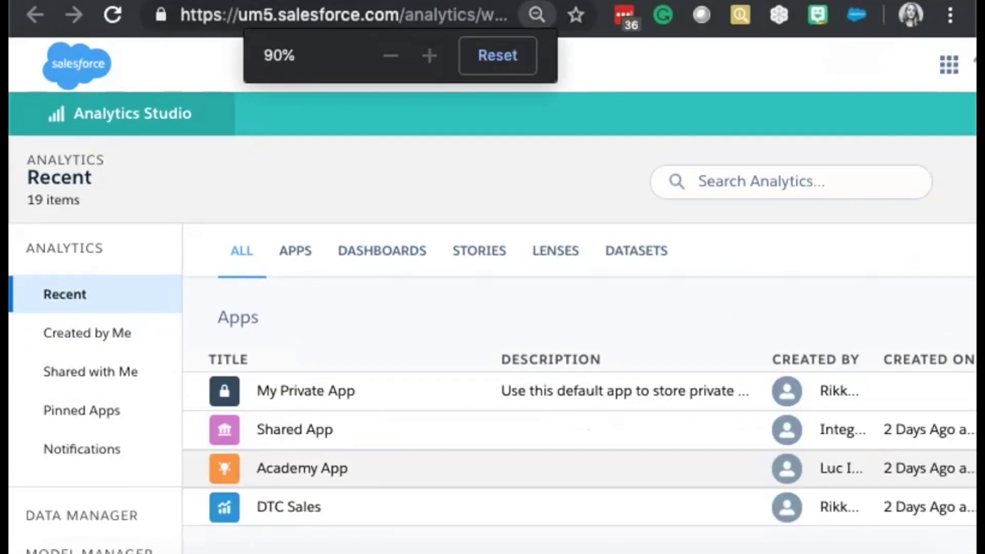
pyautogui.hotkey('ctrl', '-')
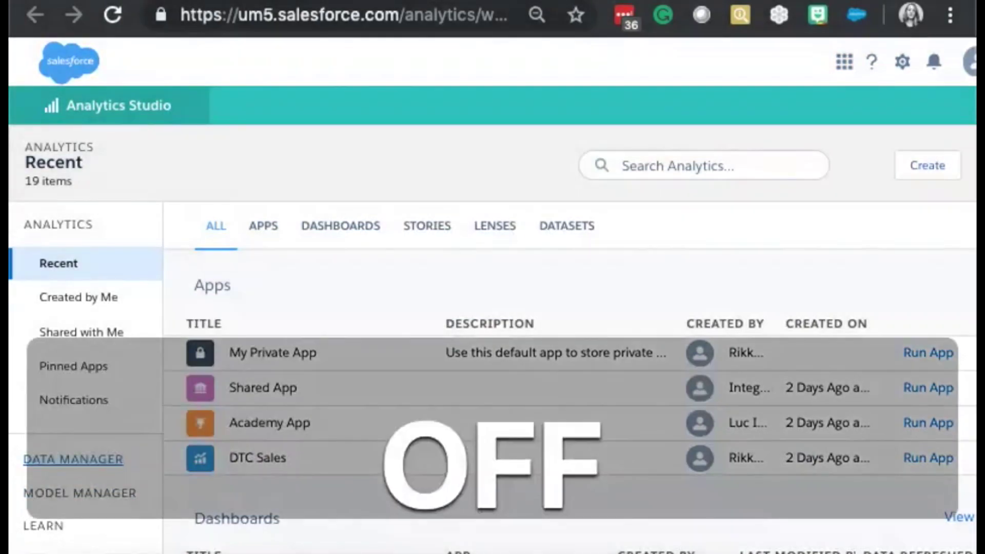
# Open the Data Manager and review the list of recent jobs in Monitor
pyautogui.click(73, 459)
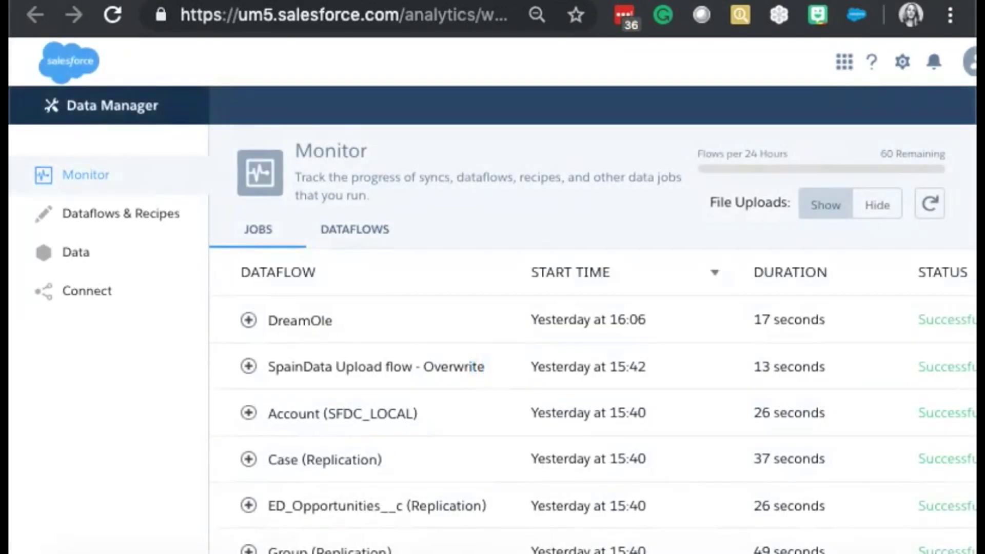
pyautogui.scroll(-1, 592, 403)
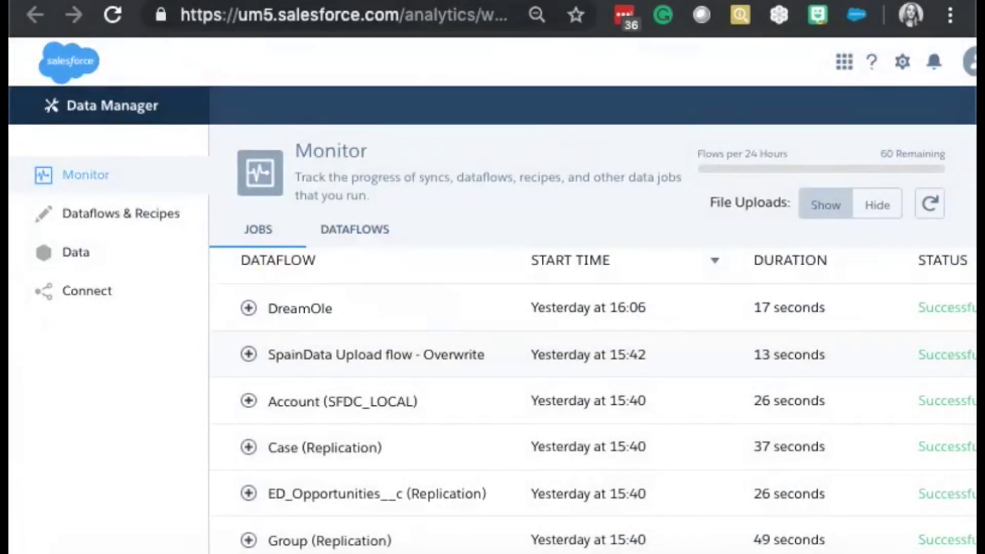
pyautogui.scroll(-6, 592, 398)
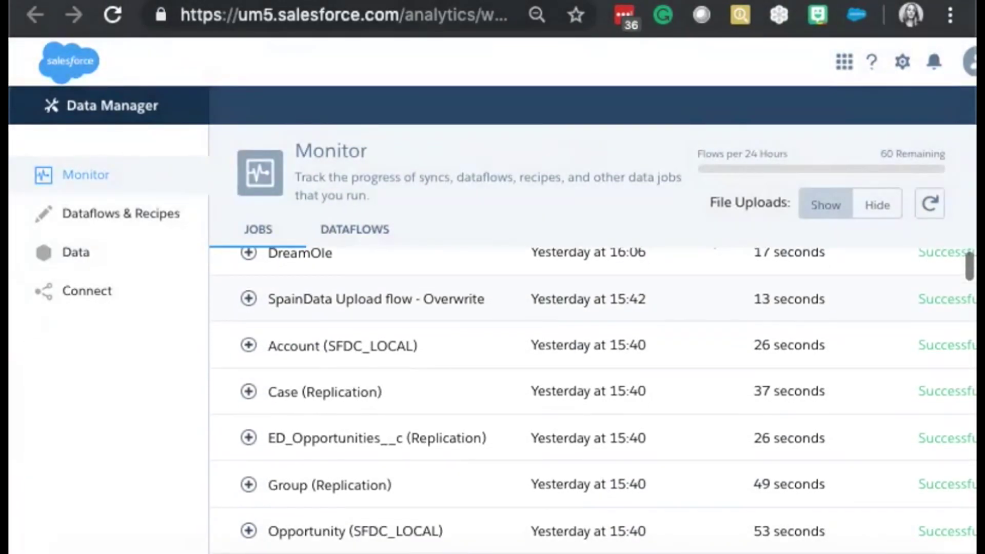
pyautogui.scroll(-7, 593, 399)
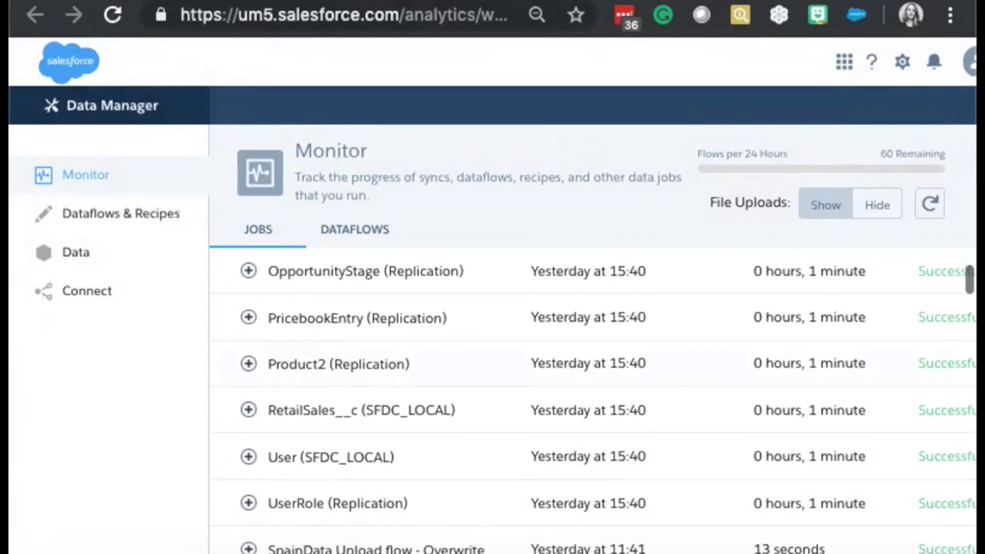
pyautogui.scroll(-8, 593, 398)
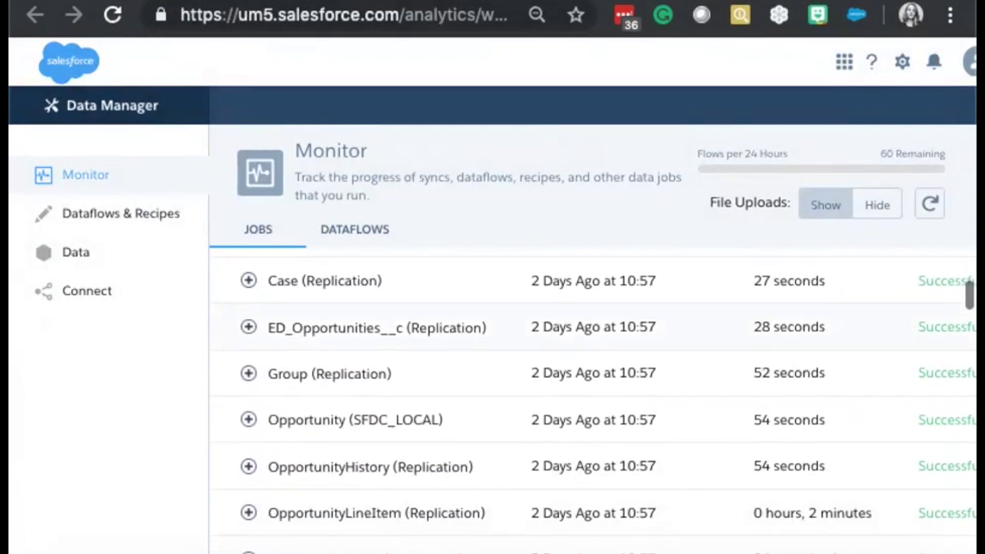
pyautogui.scroll(18, 592, 398)
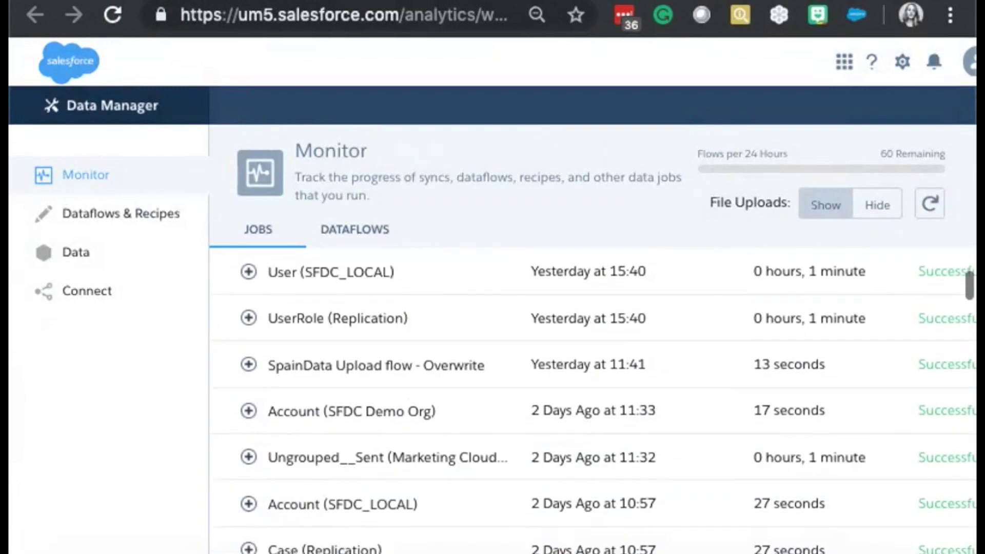
pyautogui.scroll(3, 593, 398)
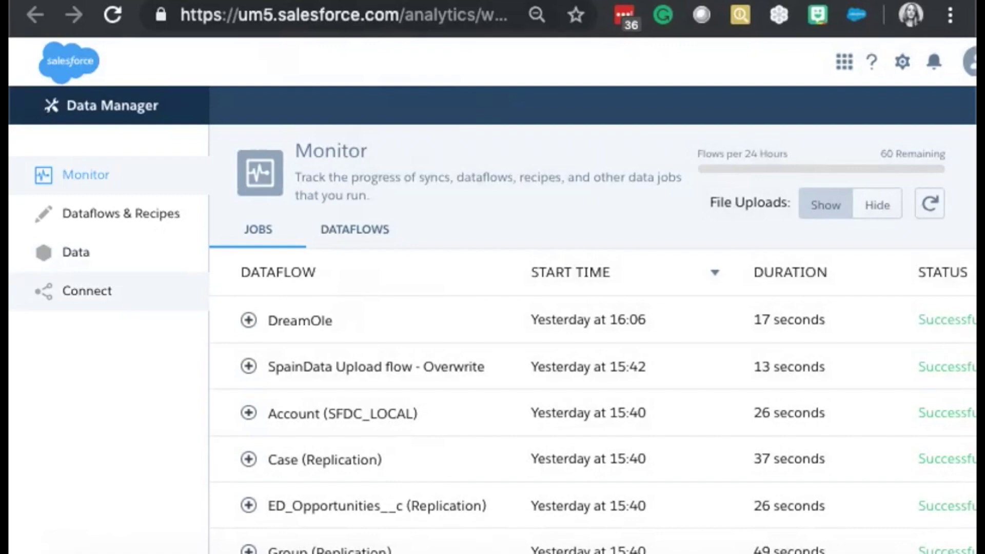
# Open the Connect page and collapse the SFDC_LOCAL, Marketing Cloud Learning Account and SFDC Demo Org object lists
pyautogui.click(87, 291)
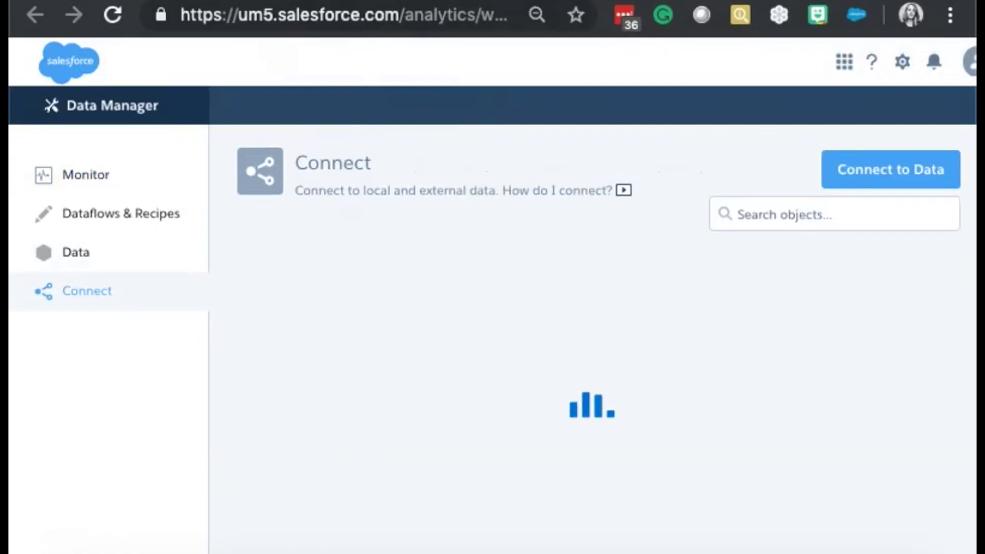
pyautogui.scroll(-2, 589, 400)
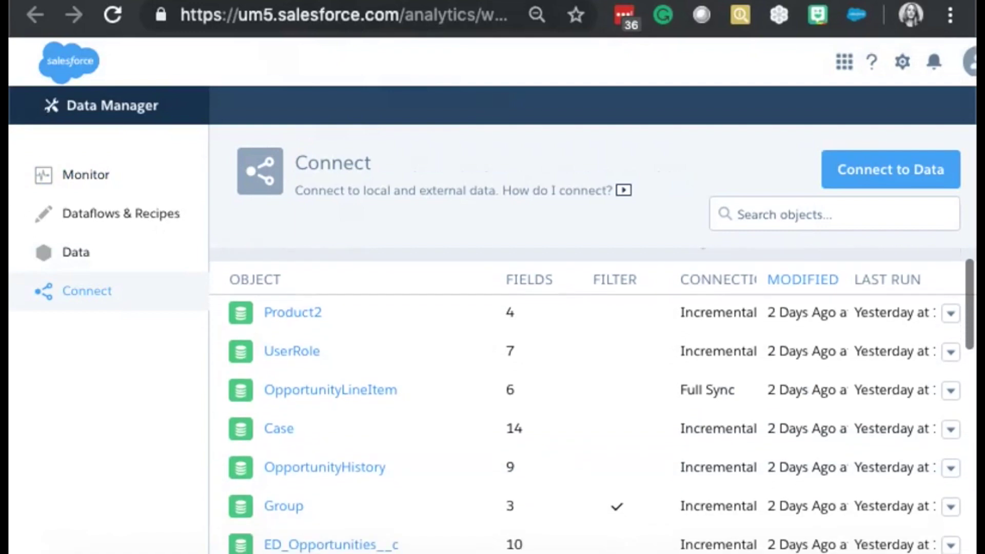
pyautogui.scroll(-5, 241, 379)
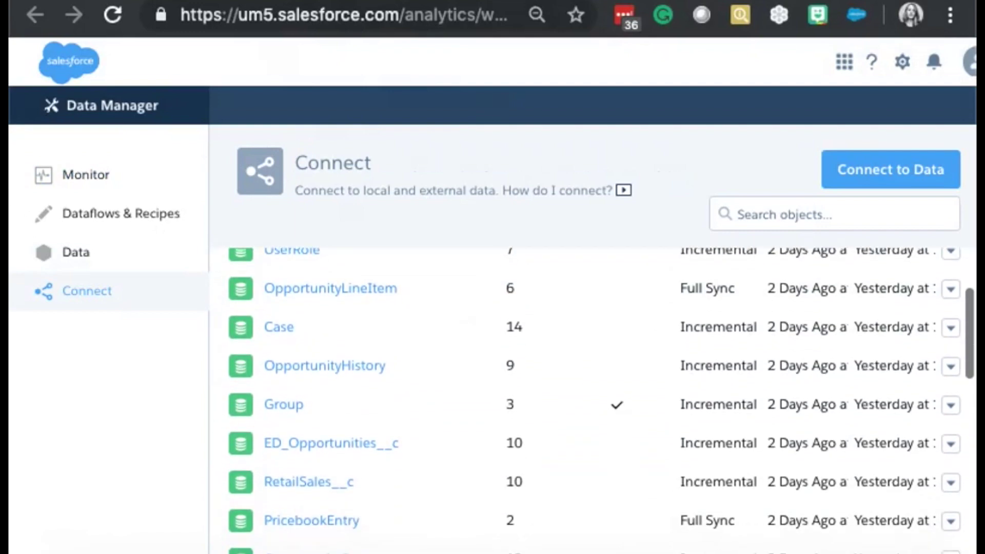
pyautogui.scroll(8, 241, 379)
pyautogui.scroll(1, 241, 303)
pyautogui.click(225, 271)
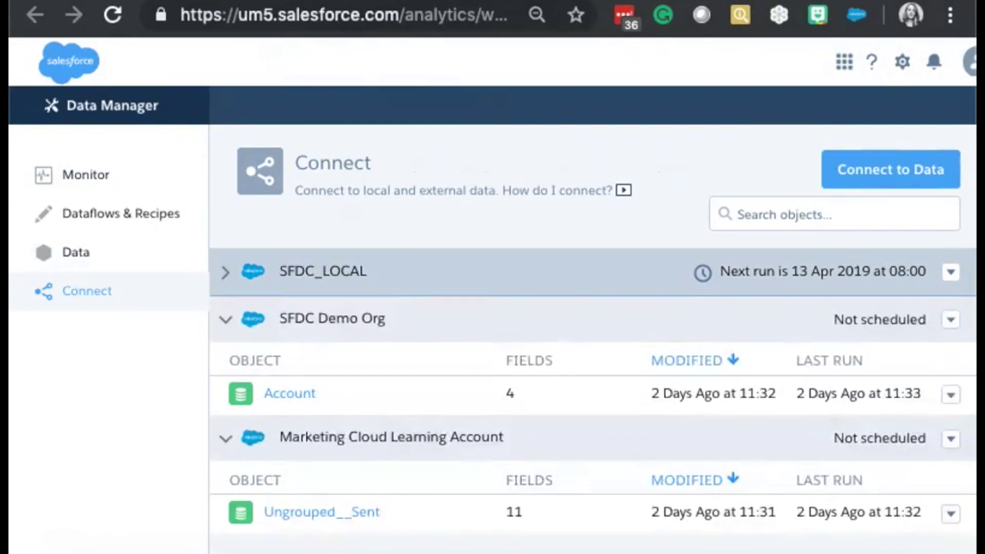
pyautogui.click(225, 438)
pyautogui.click(225, 319)
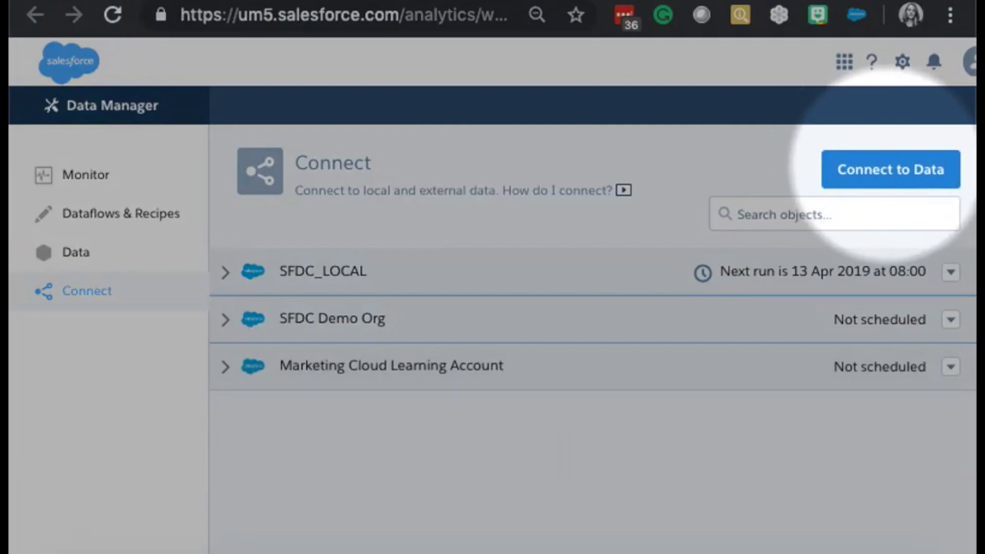
# Start connecting to data with a new remote connection and examine the available connector types
pyautogui.click(888, 169)
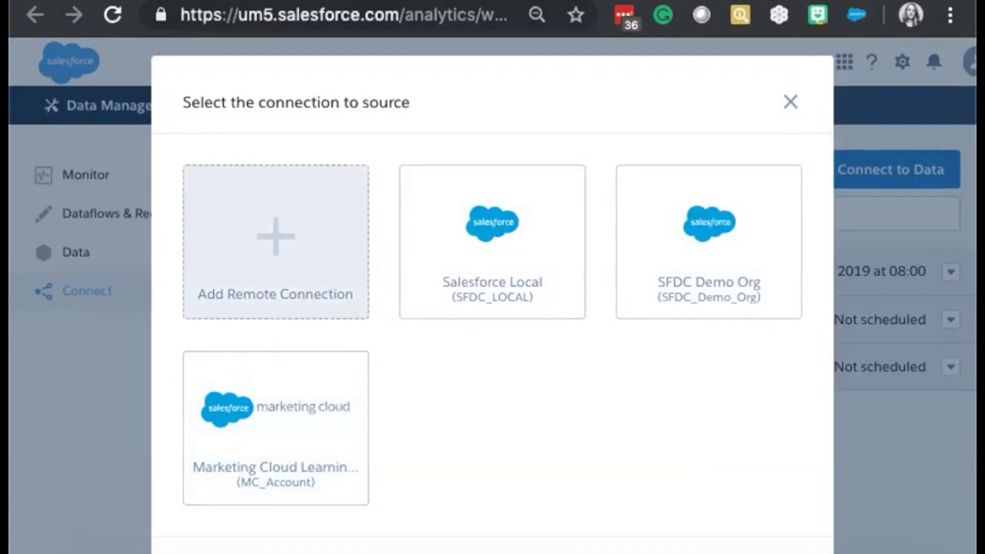
pyautogui.click(345, 15)
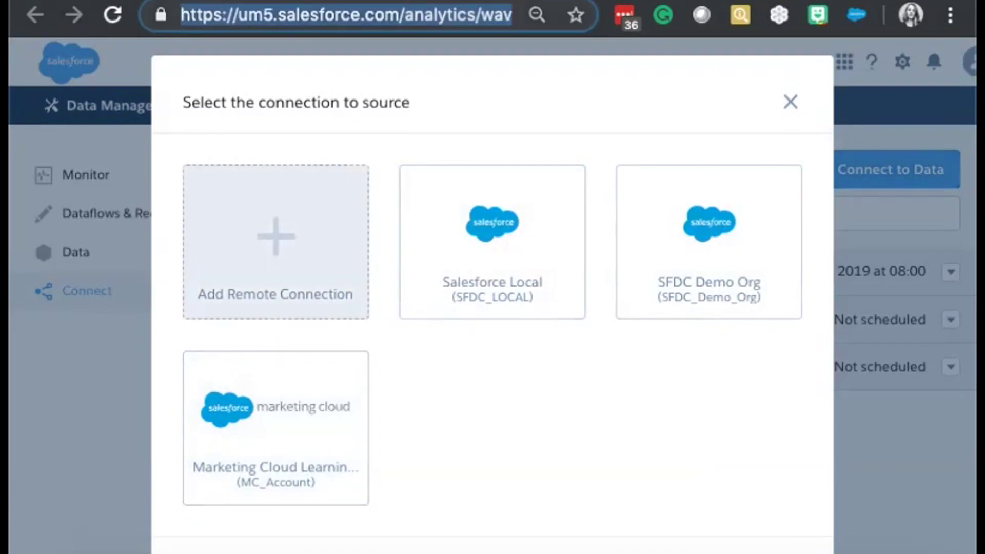
pyautogui.click(276, 241)
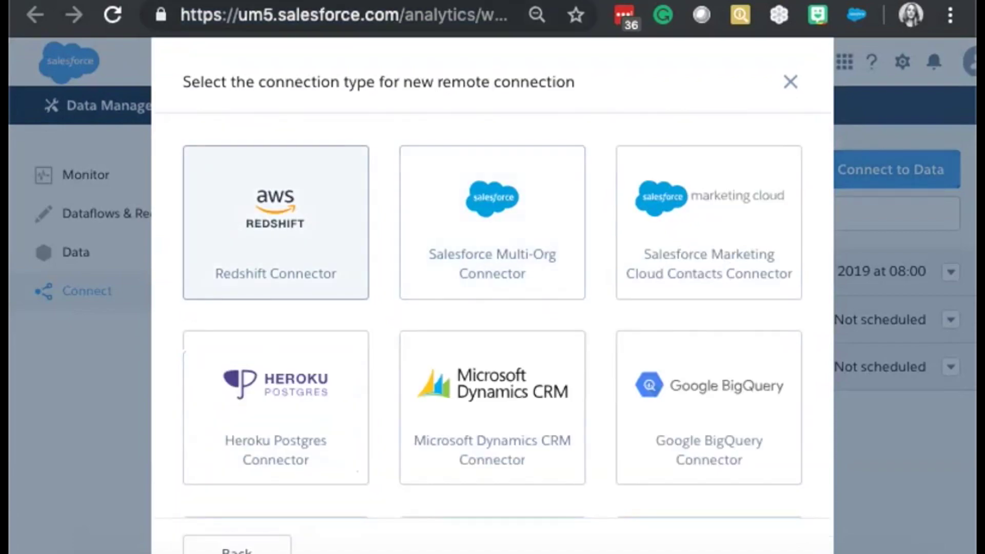
pyautogui.scroll(-3, 492, 328)
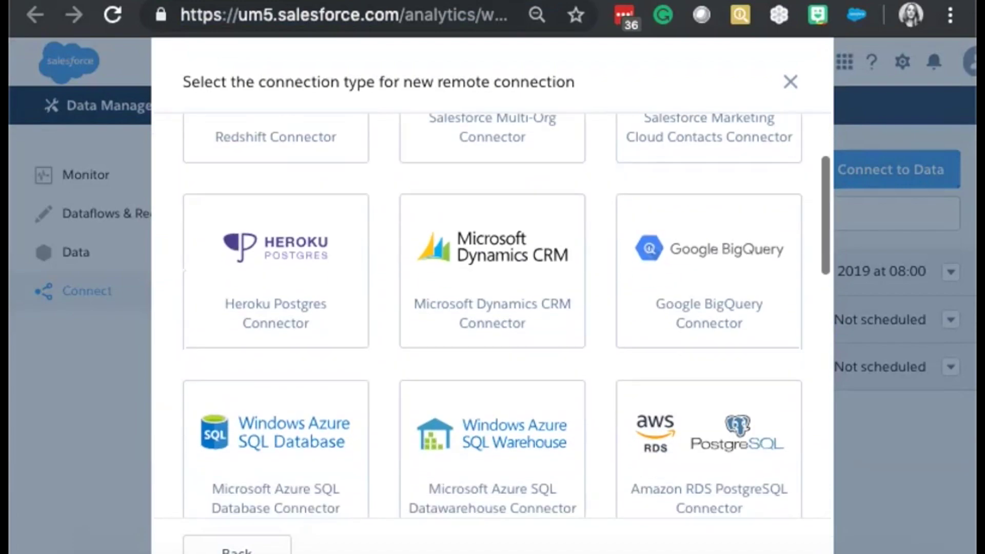
pyautogui.scroll(-7, 275, 328)
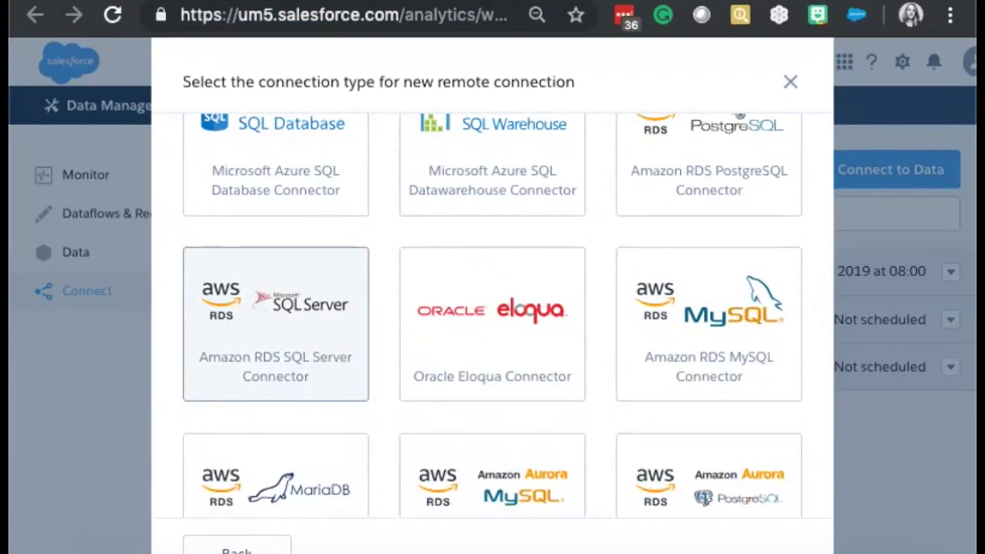
# Choose the Amazon RDS SQL Server Connector and examine the fields of its remote connection setup form
pyautogui.click(275, 323)
pyautogui.scroll(-4, 492, 308)
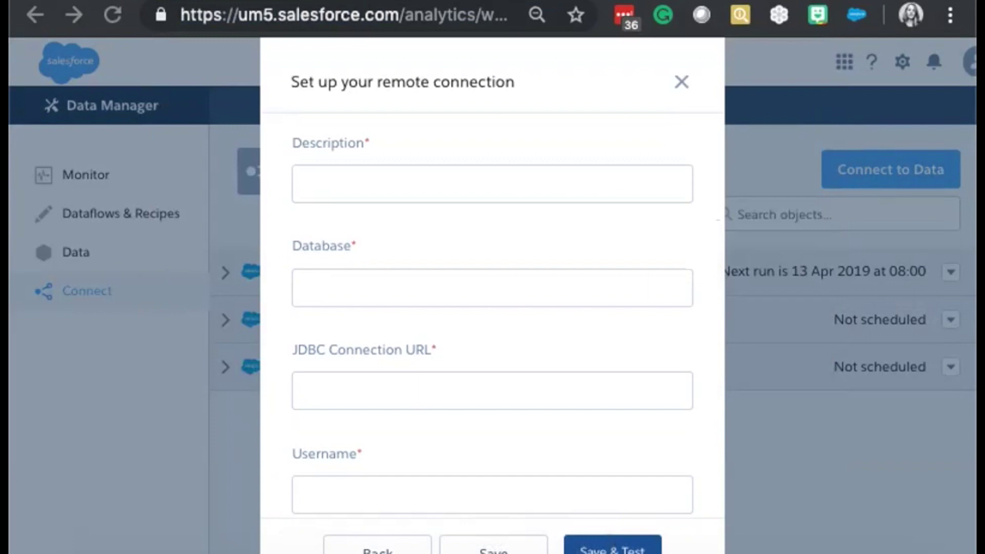
pyautogui.scroll(-4, 492, 318)
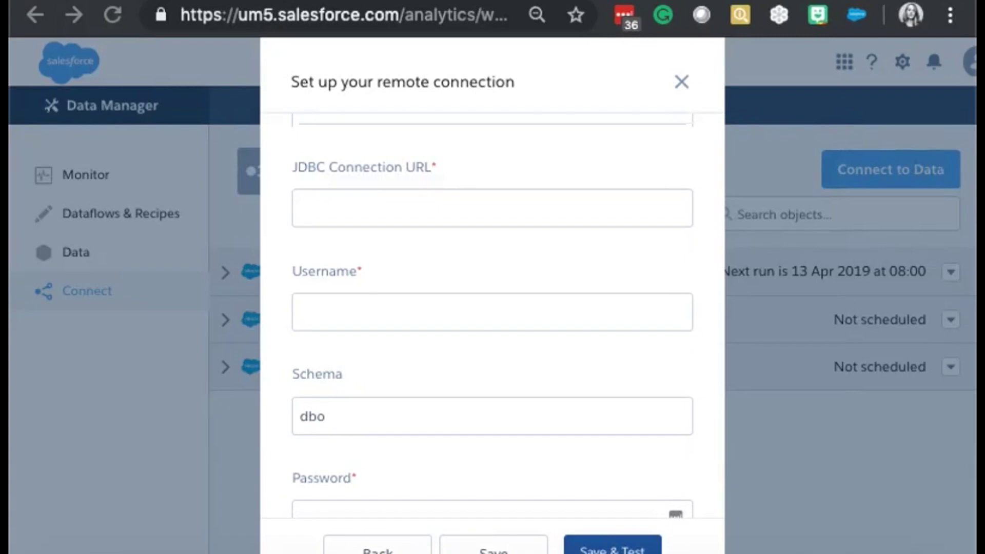
pyautogui.scroll(-2, 493, 318)
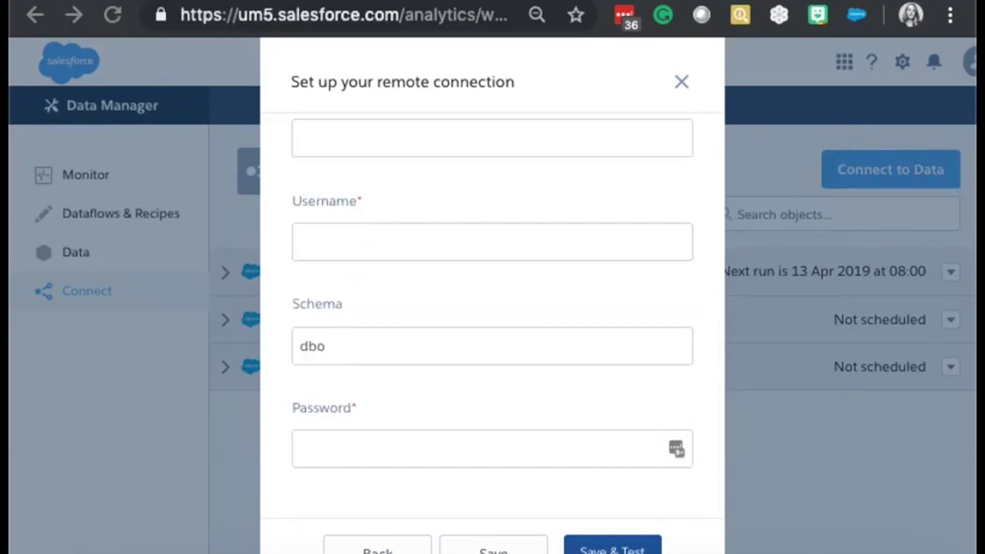
# Leave the new remote connection setup and choose the existing SFDC Demo Org connection as the data source
pyautogui.click(378, 548)
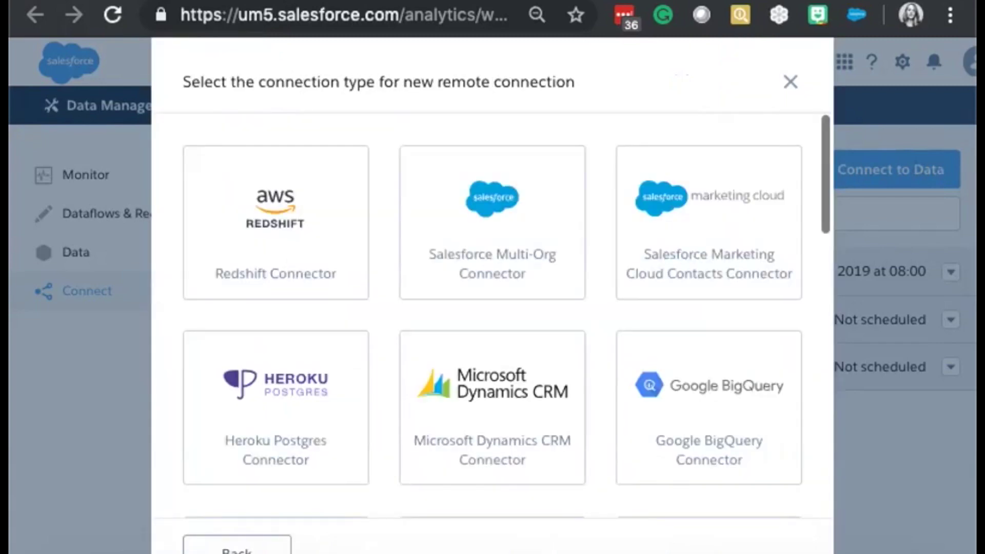
pyautogui.click(237, 548)
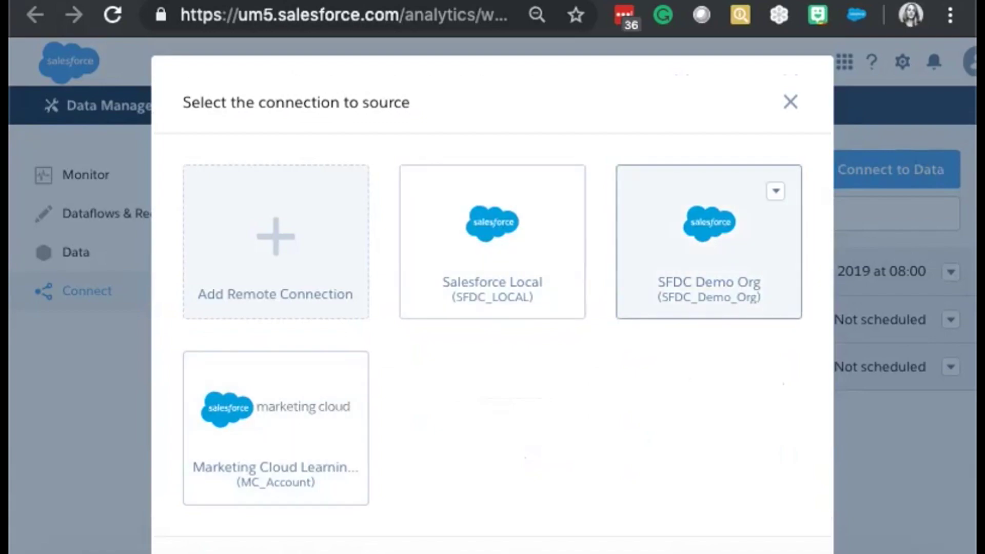
pyautogui.click(708, 241)
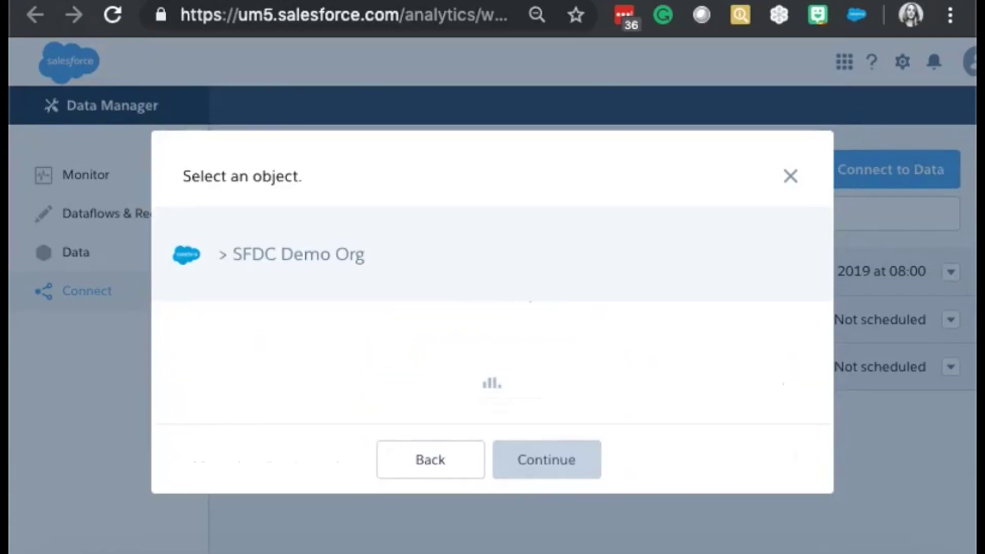
# Choose the Case object from SFDC Demo Org, examine its selectable fields, and close the connection dialog
pyautogui.scroll(-1, 491, 359)
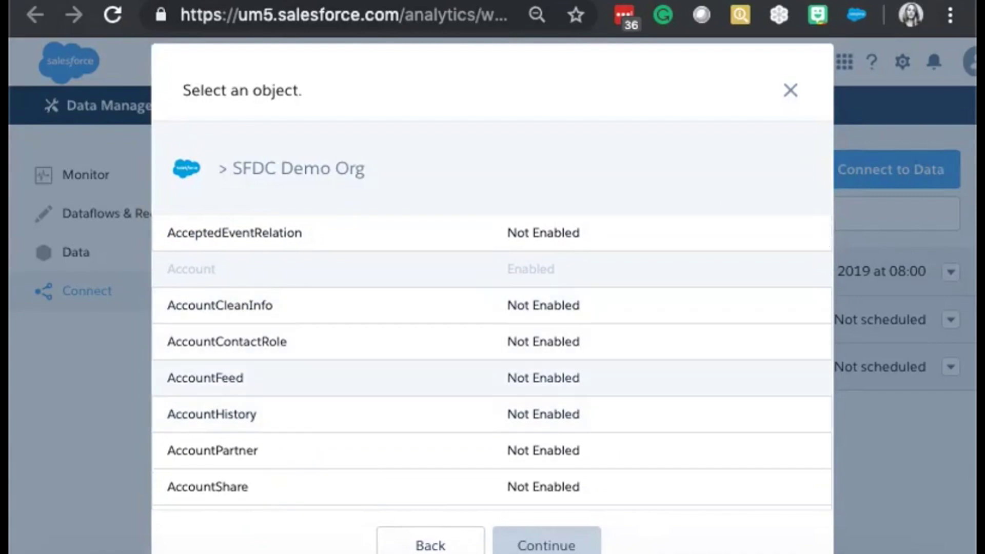
pyautogui.scroll(-10, 492, 389)
pyautogui.scroll(-15, 491, 359)
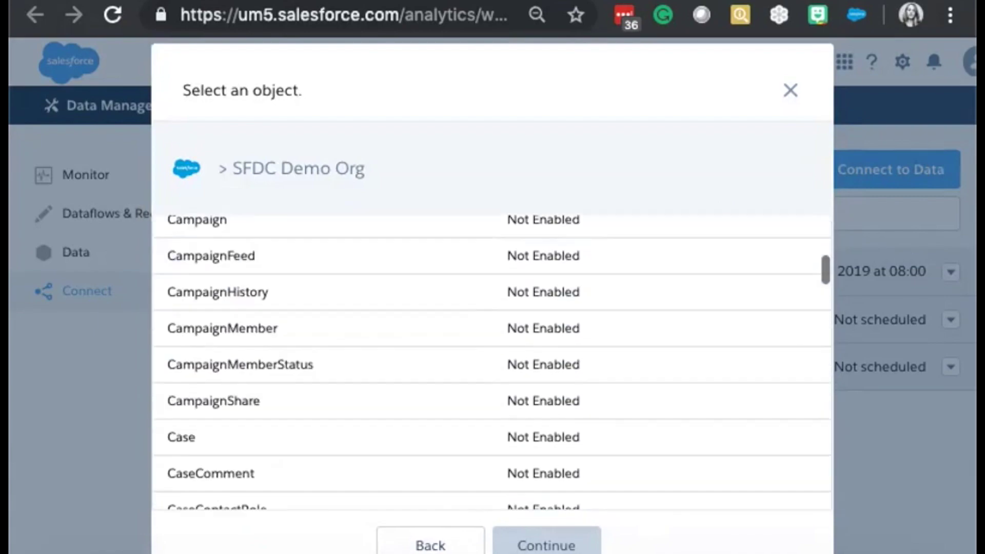
pyautogui.click(492, 337)
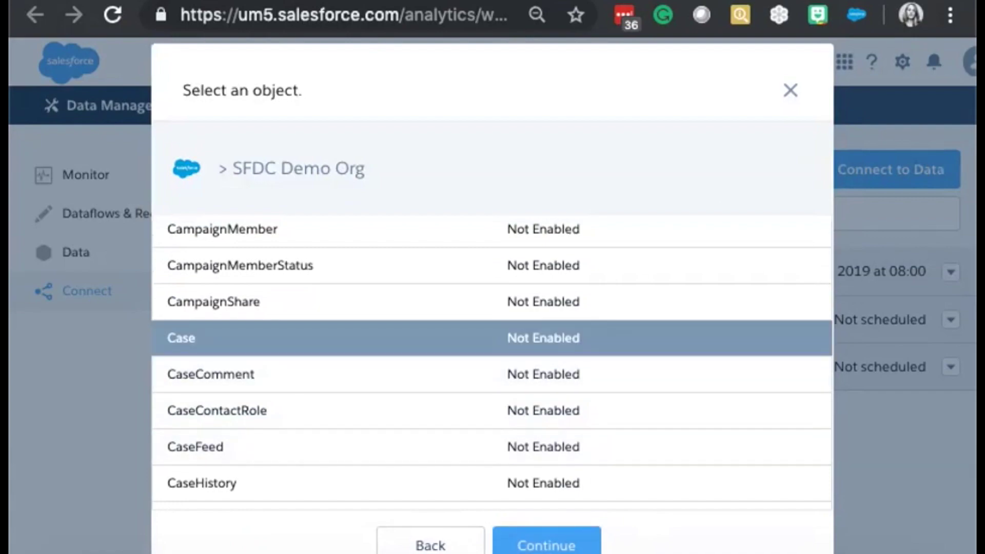
pyautogui.click(546, 543)
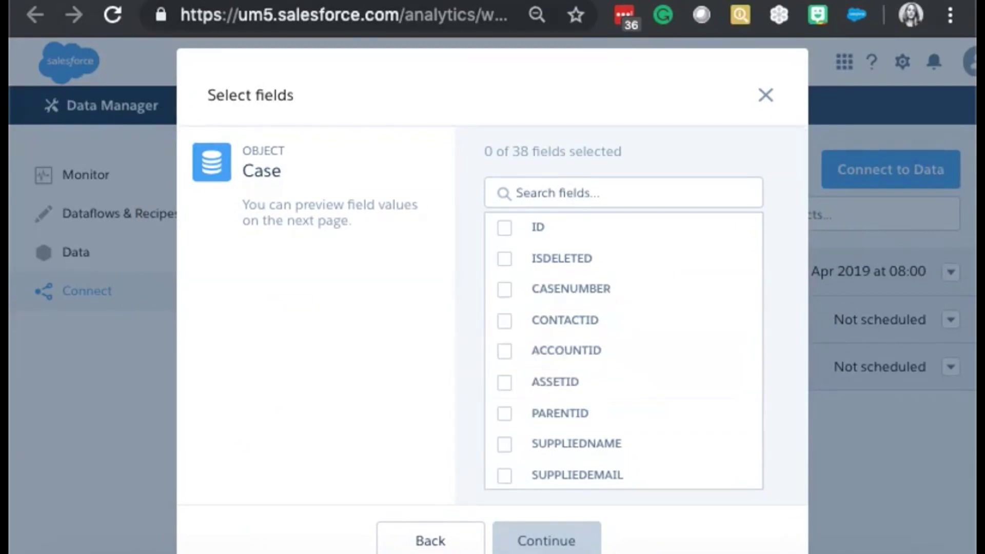
pyautogui.click(765, 95)
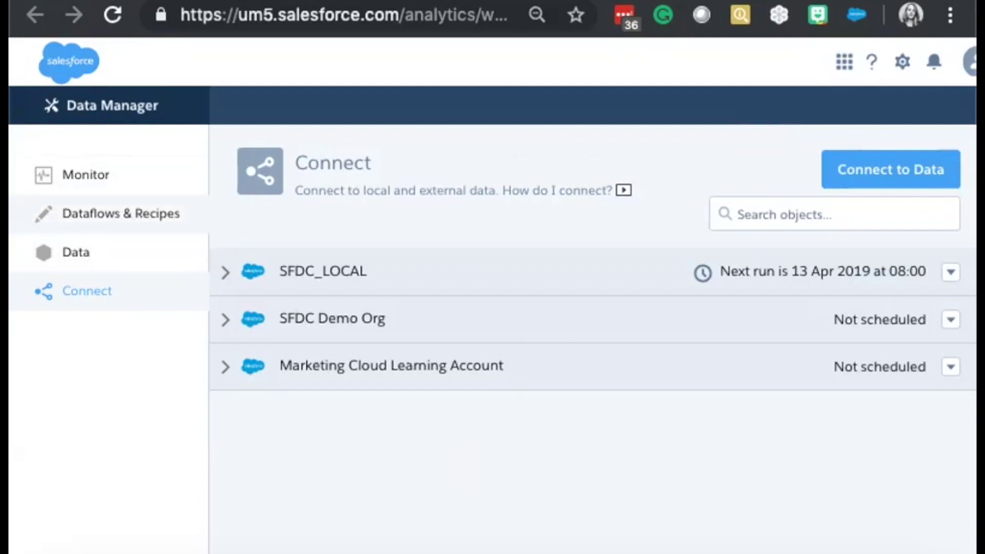
# Open the Default Salesforce Dataflow from Dataflows & Recipes and view its nodes
pyautogui.click(120, 214)
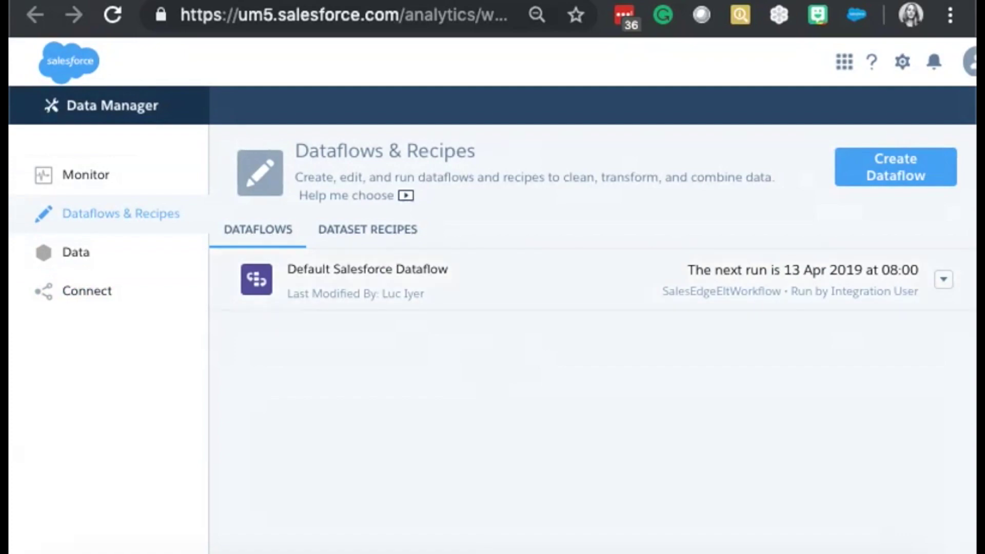
pyautogui.click(367, 269)
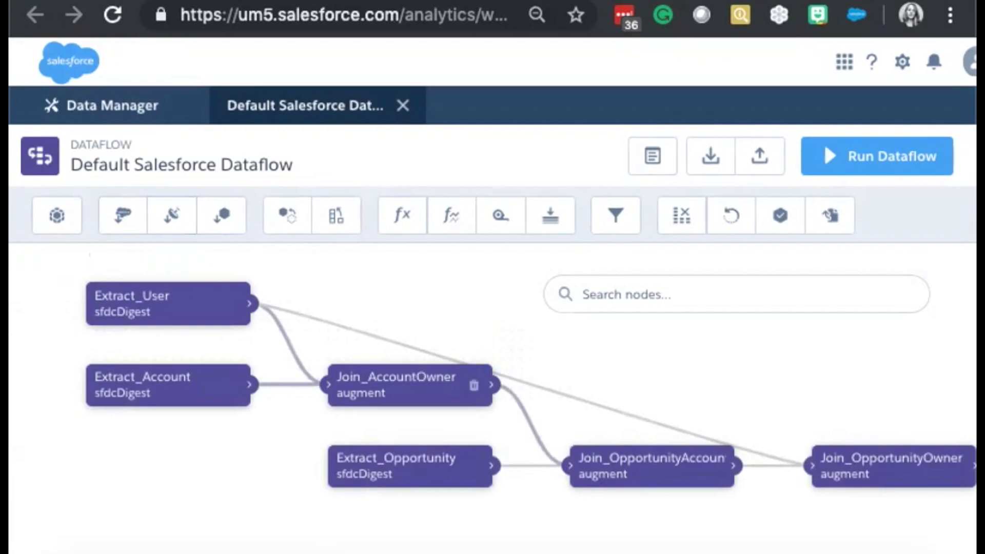
pyautogui.scroll(-2, 492, 390)
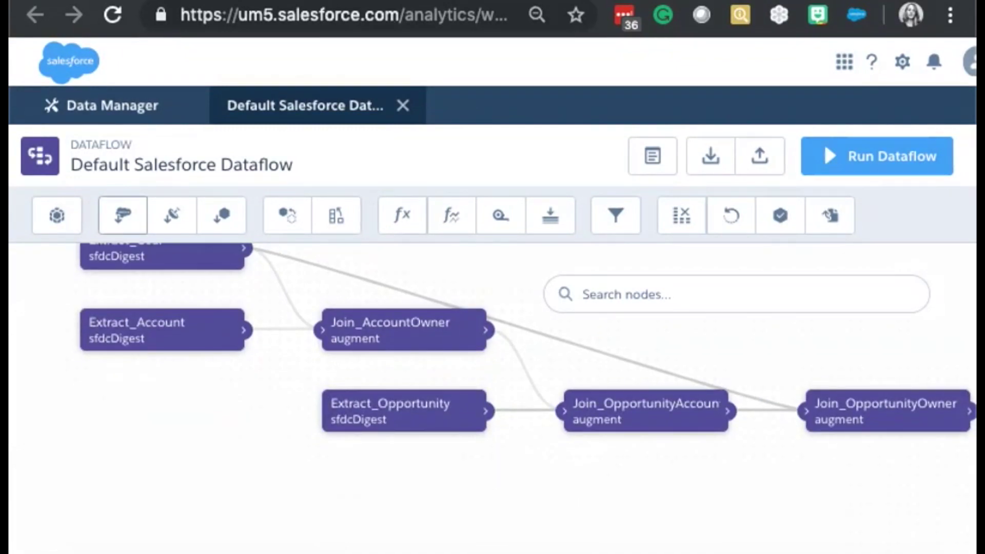
pyautogui.click(344, 14)
# Start a new dataset named "test" in the dataflow with the dataset builder, reducing the page zoom to fit it
pyautogui.click(56, 215)
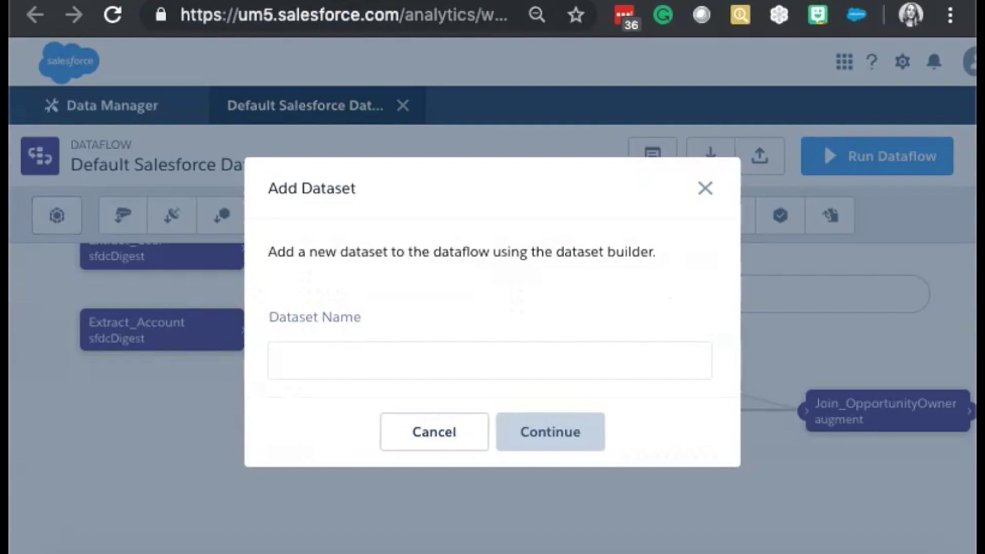
pyautogui.write('test')
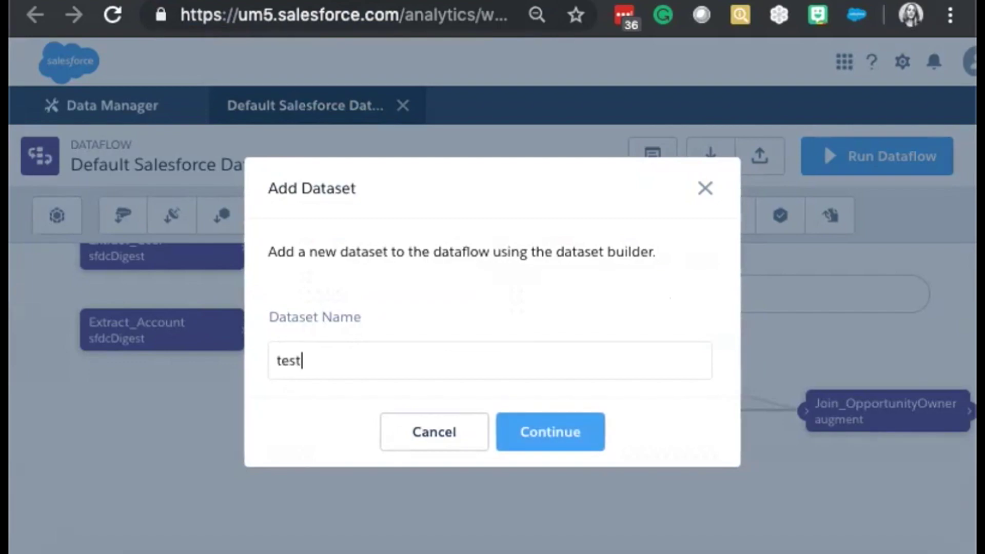
pyautogui.click(549, 431)
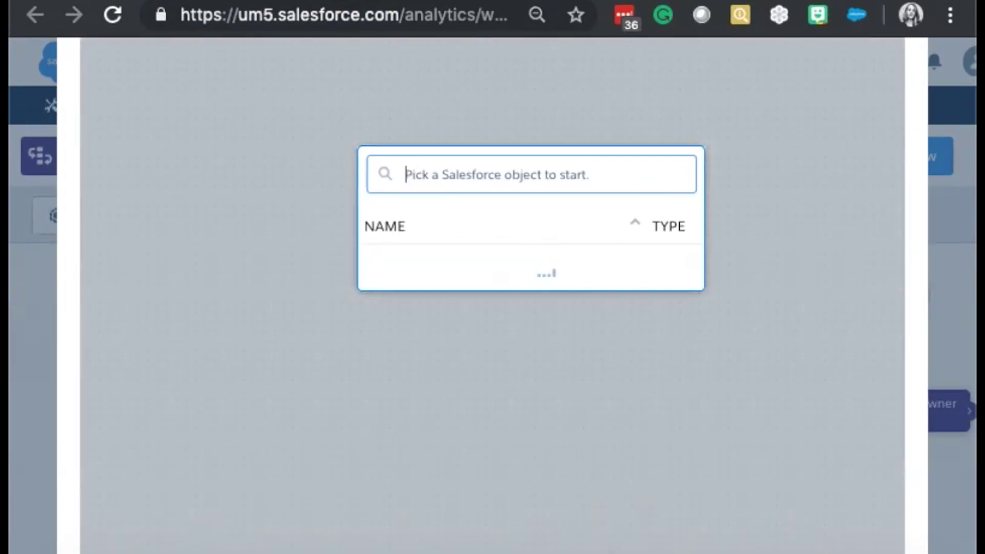
pyautogui.hotkey('ctrl', '-')
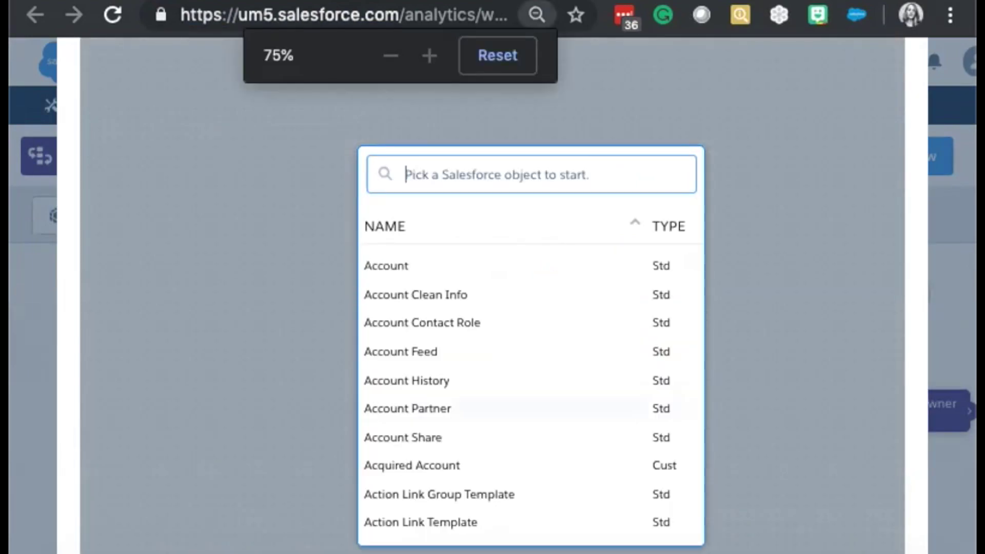
pyautogui.hotkey('ctrl', '-')
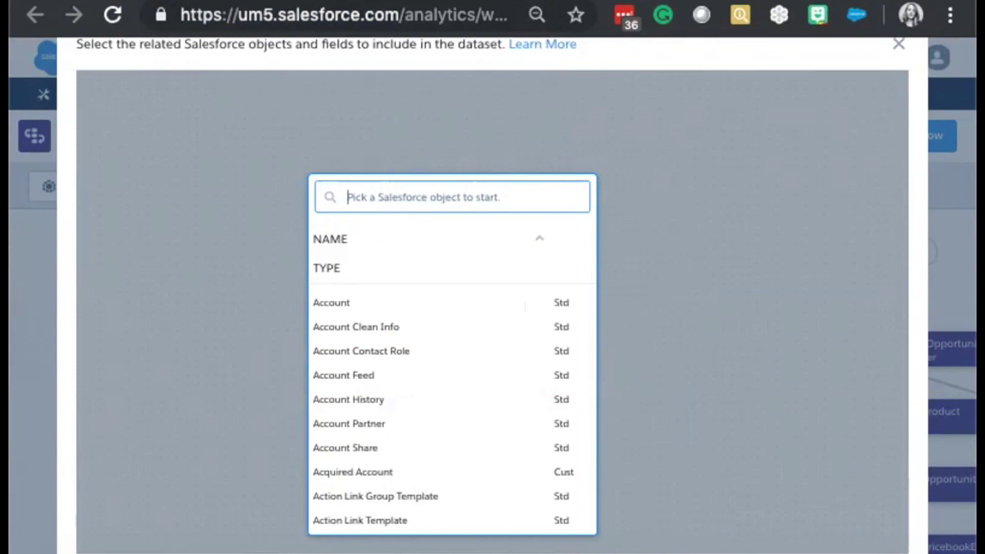
# Search the Salesforce objects for "oppo" and choose the standard Opportunity object as the dataset's root
pyautogui.write('opoo')
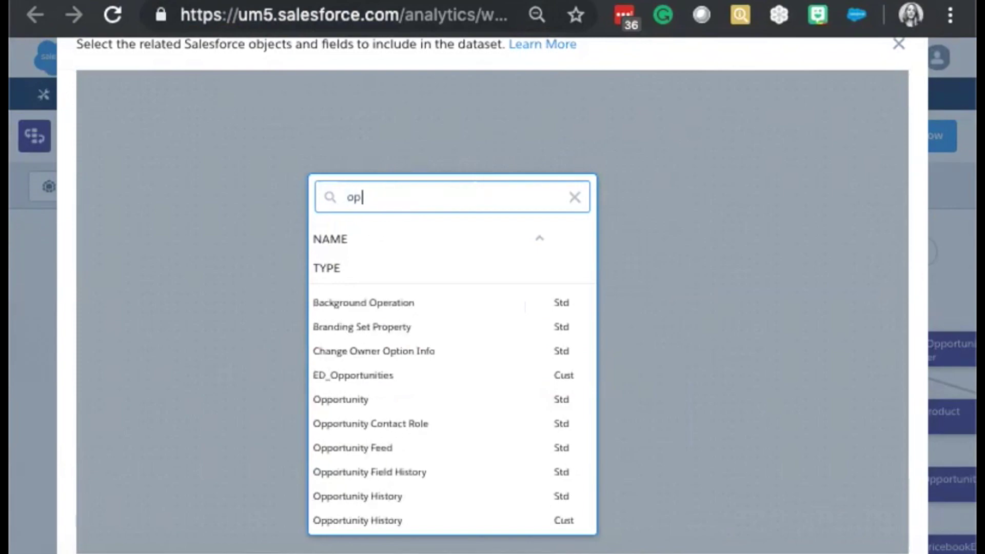
pyautogui.press('BackSpace')
pyautogui.press('BackSpace')
pyautogui.write('po')
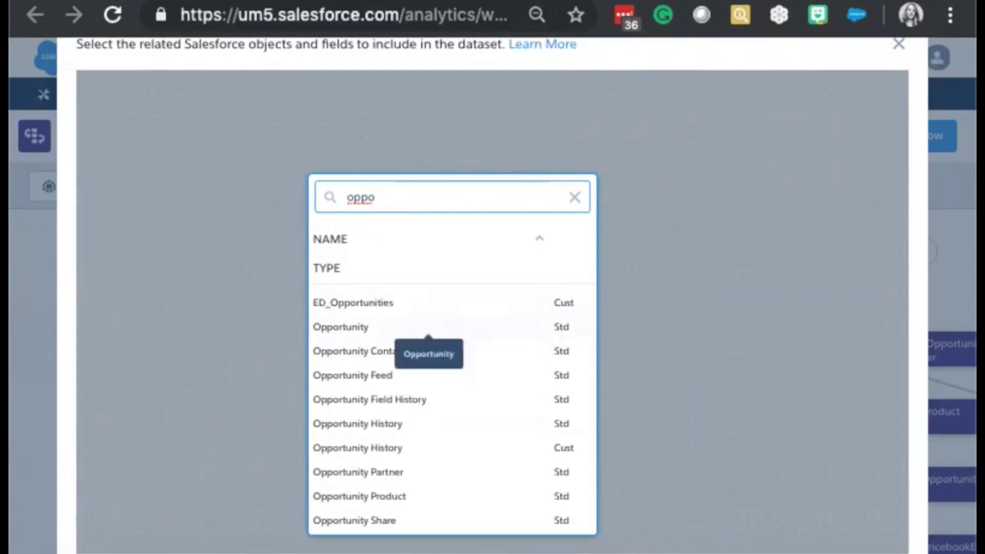
pyautogui.click(428, 327)
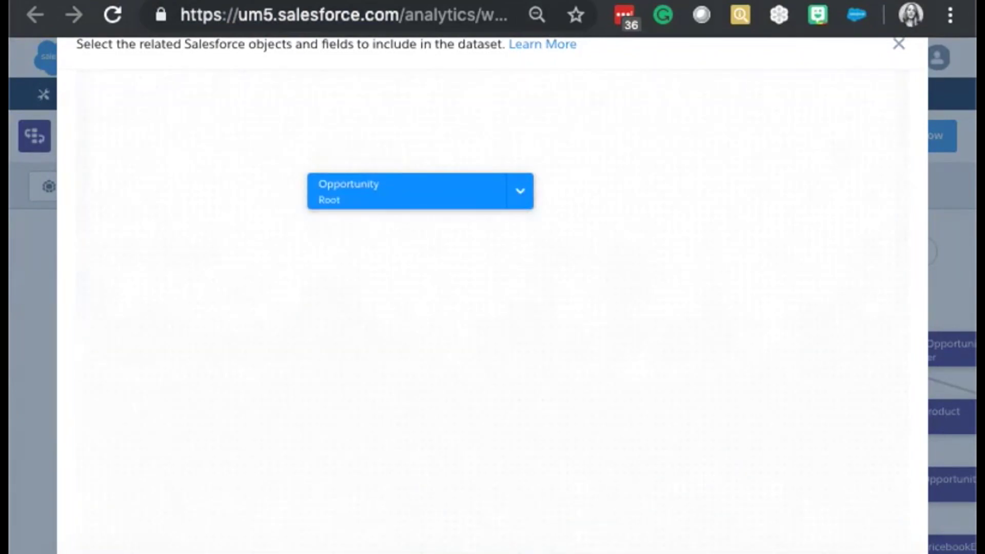
# Include the Amount, Lead Source and Close Date fields of the Opportunity object in the dataset
pyautogui.moveTo(519, 190)
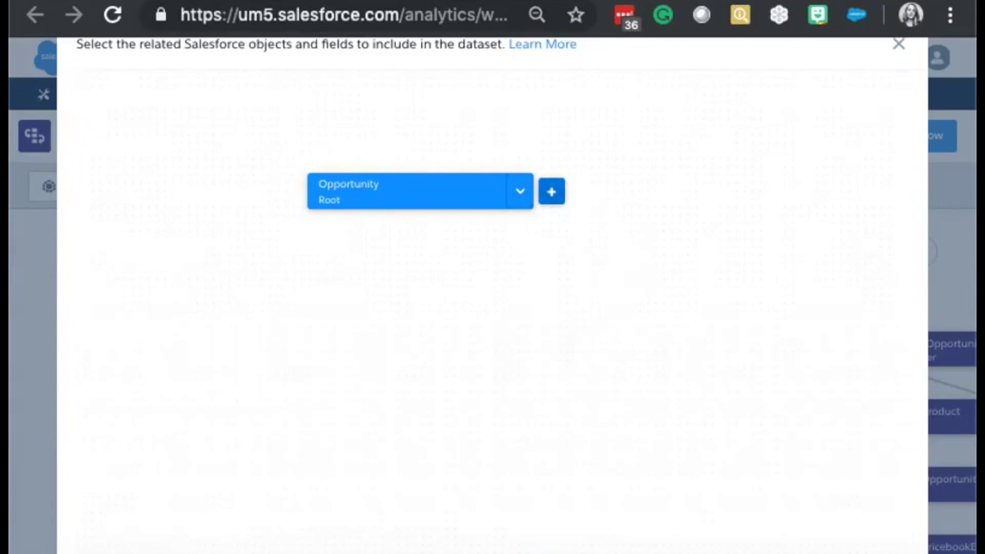
pyautogui.click(551, 191)
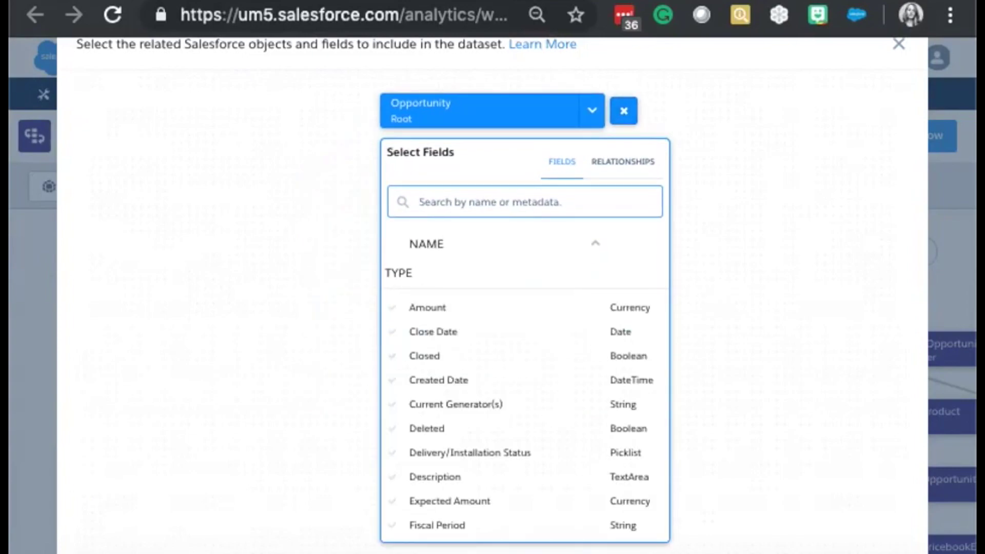
pyautogui.scroll(-1, 524, 404)
pyautogui.scroll(1, 524, 404)
pyautogui.click(427, 307)
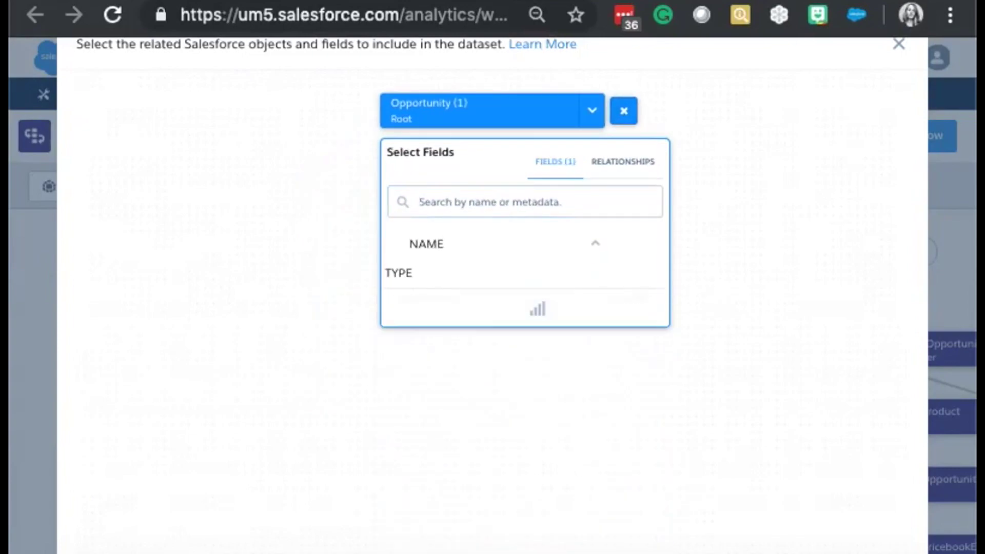
pyautogui.scroll(-6, 524, 416)
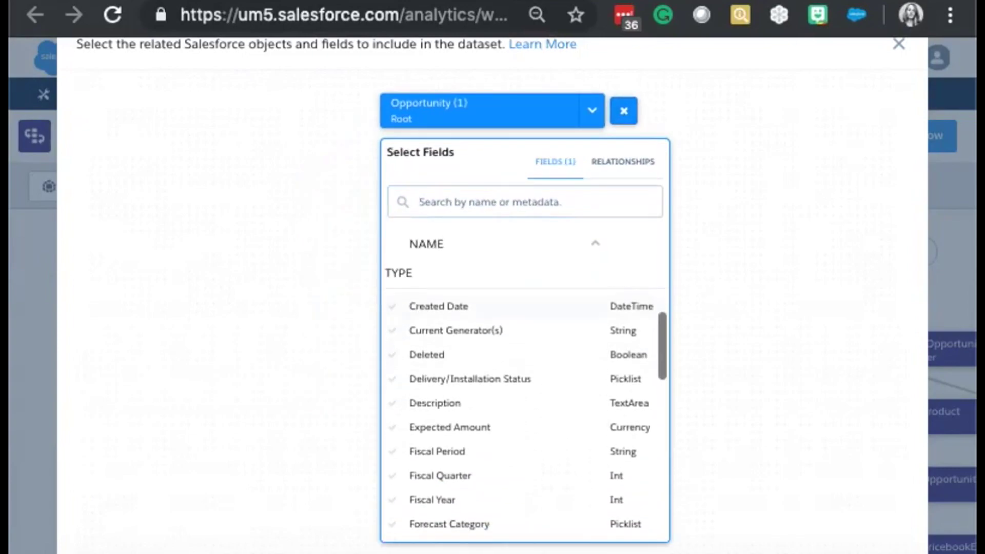
pyautogui.scroll(-3, 525, 415)
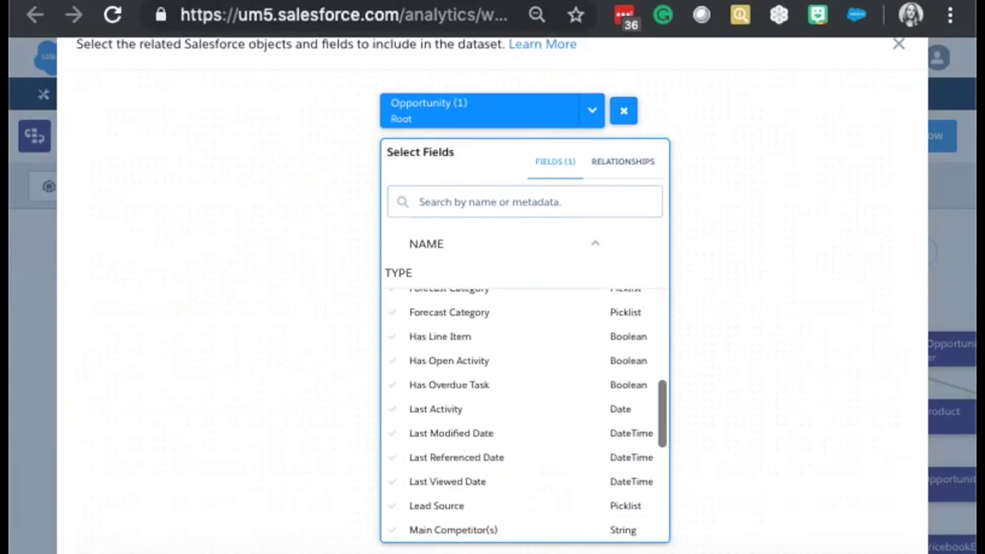
pyautogui.click(428, 506)
pyautogui.scroll(-3, 524, 415)
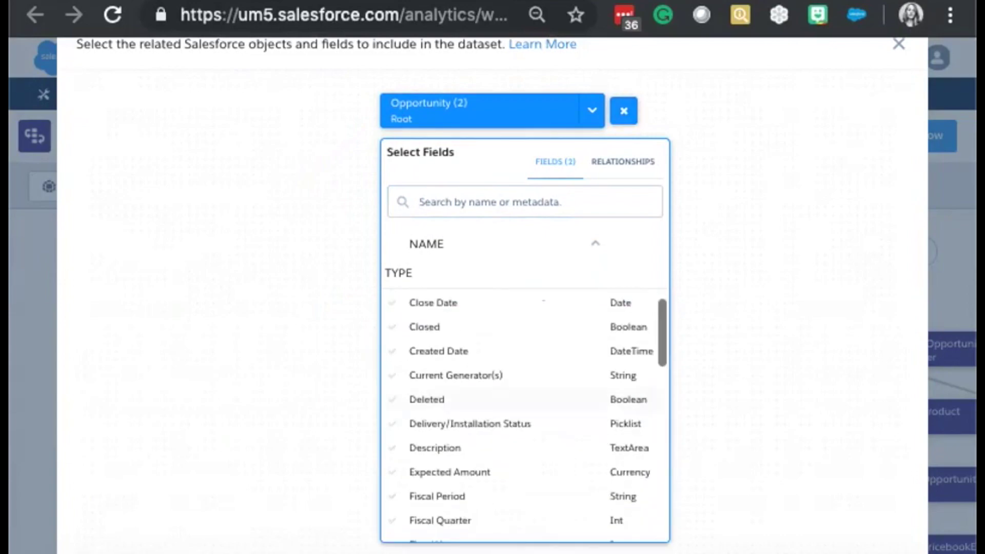
pyautogui.scroll(3, 525, 416)
pyautogui.click(433, 331)
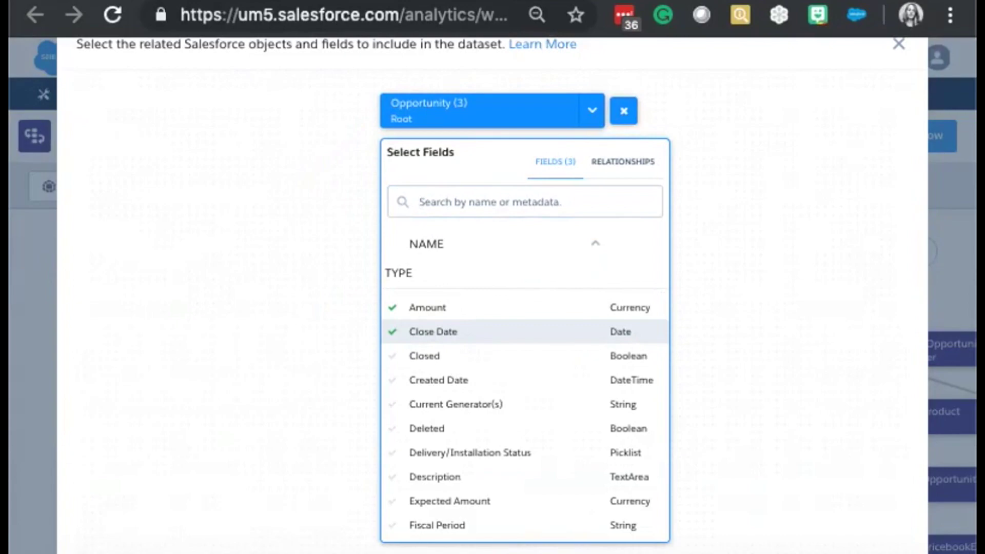
# Join Opportunity to Account through Account ID and to User through Owner ID, and close its relationship list
pyautogui.click(622, 161)
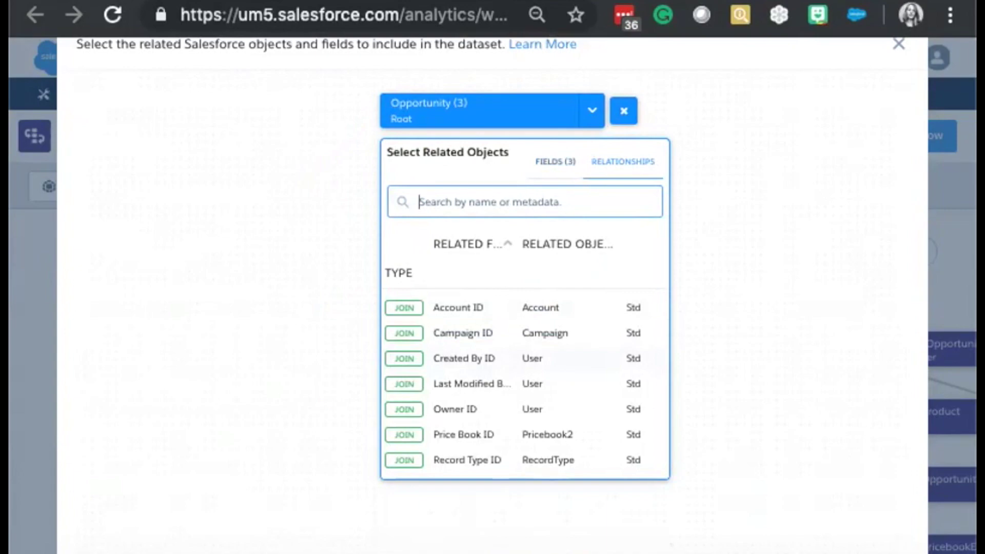
pyautogui.click(404, 308)
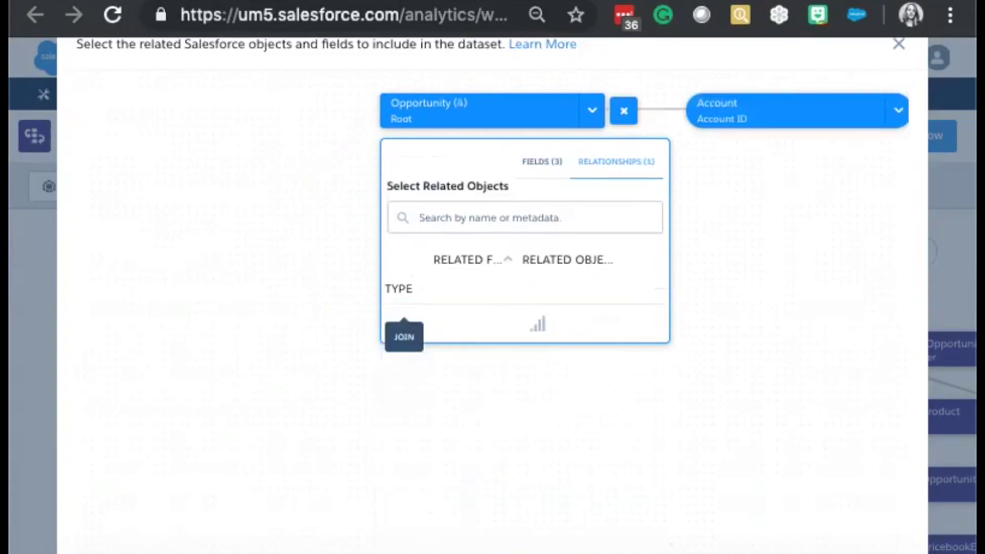
pyautogui.click(404, 425)
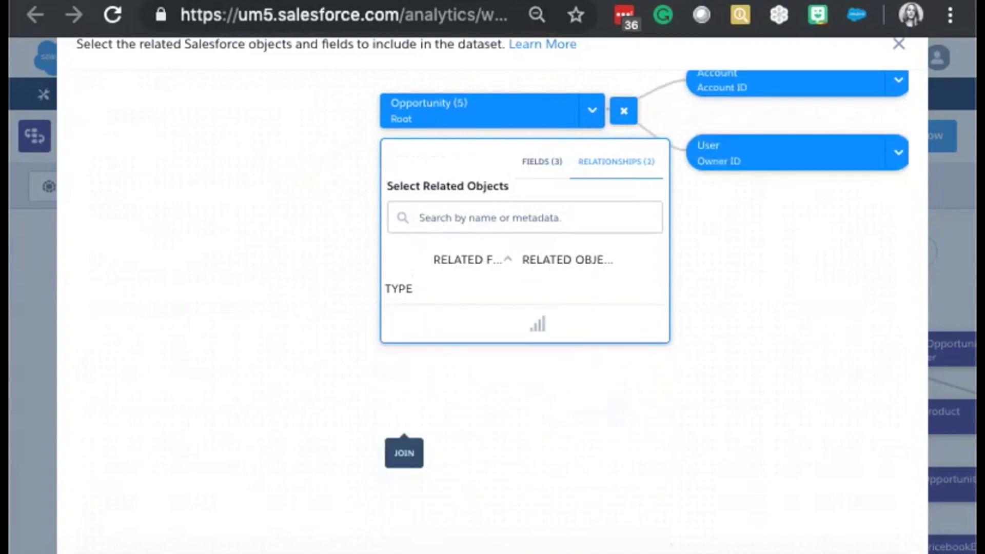
pyautogui.click(623, 110)
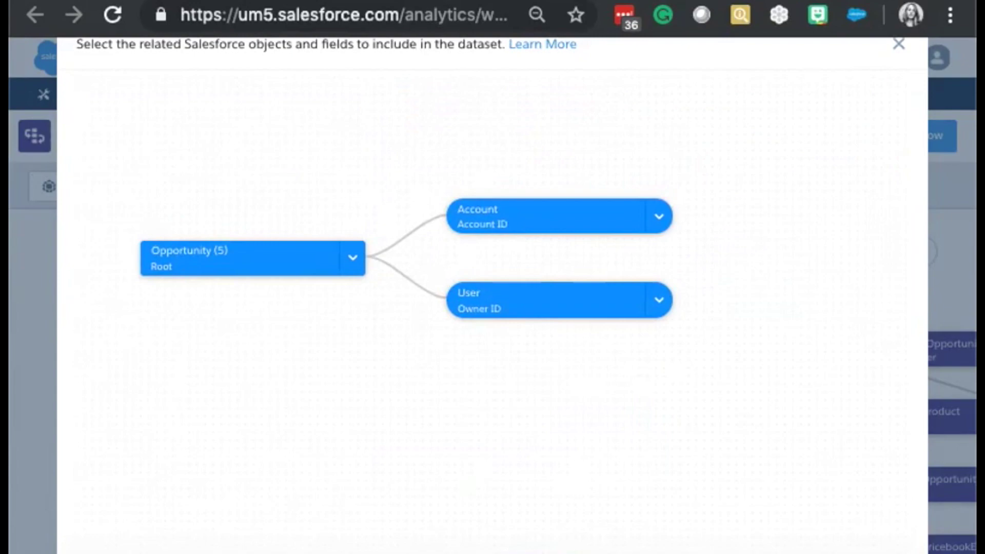
# Join the Account object to User through Owner ID and leave the dataset builder without saving
pyautogui.click(690, 216)
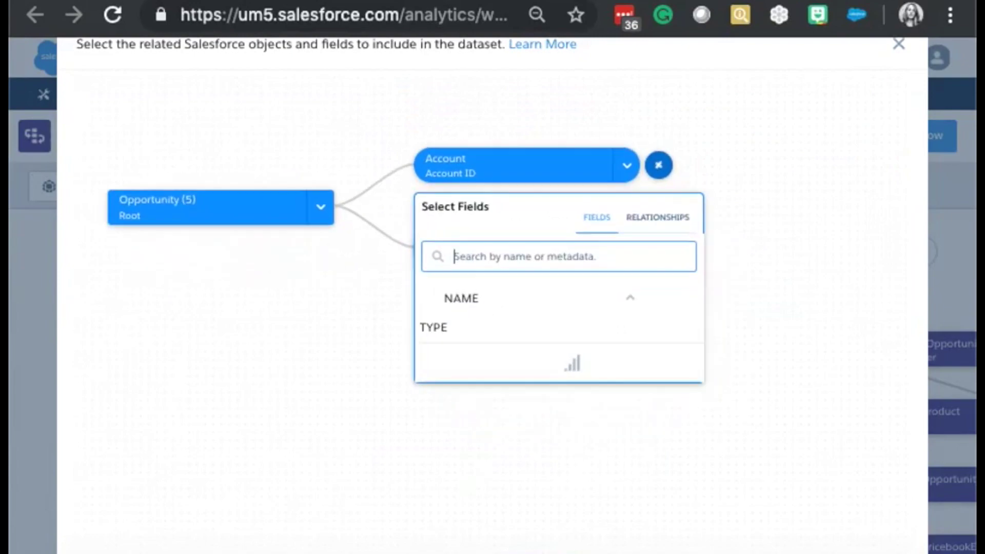
pyautogui.click(622, 161)
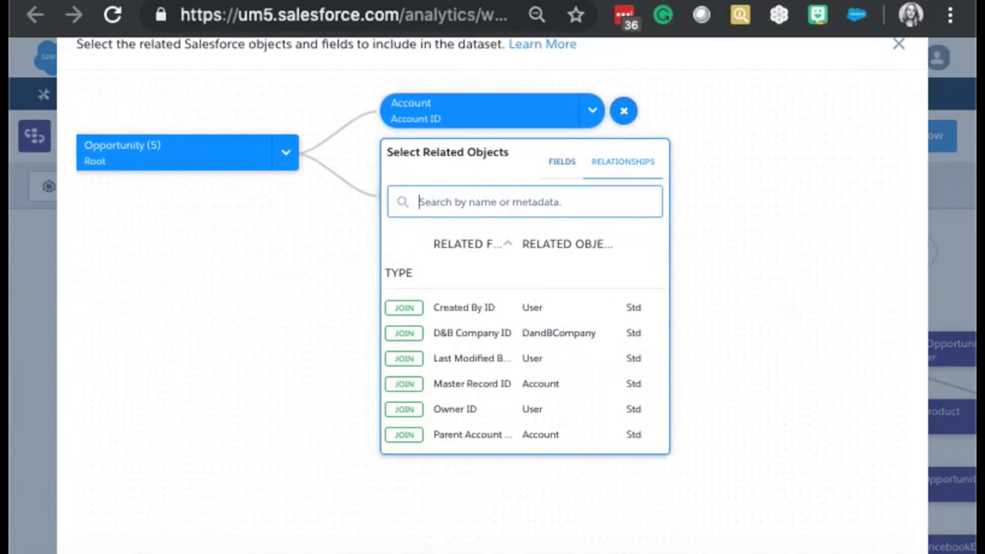
pyautogui.click(404, 409)
pyautogui.click(623, 111)
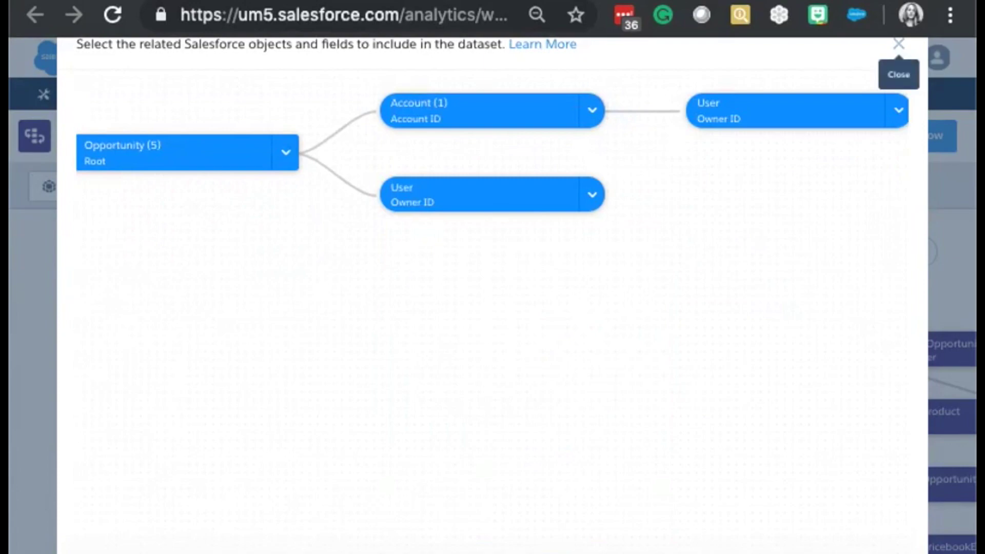
pyautogui.click(897, 43)
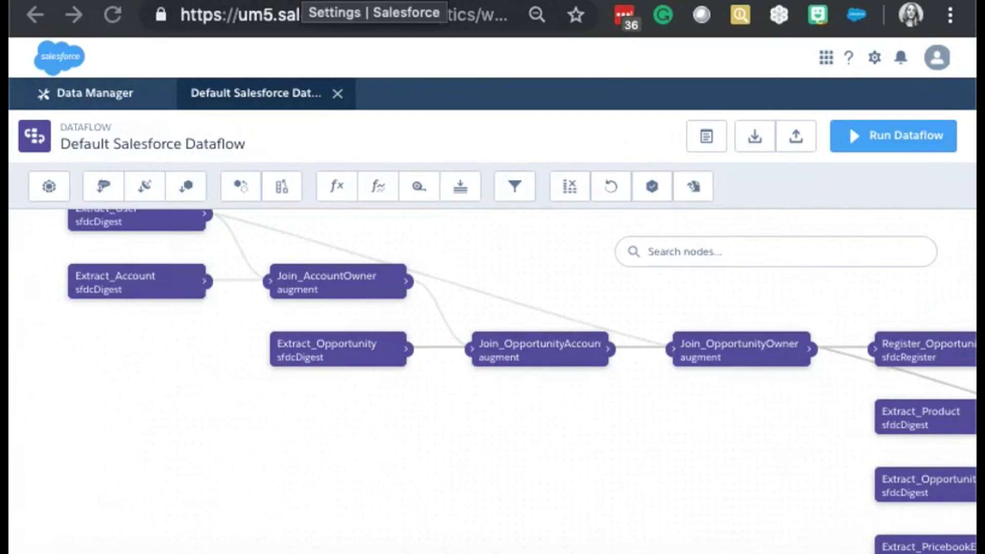
# Switch to the browser tab with Salesforce Setup and dismiss the App Launcher to view the Analytics Settings page
pyautogui.hotkey('ctrl', 'shift', 'Tab')
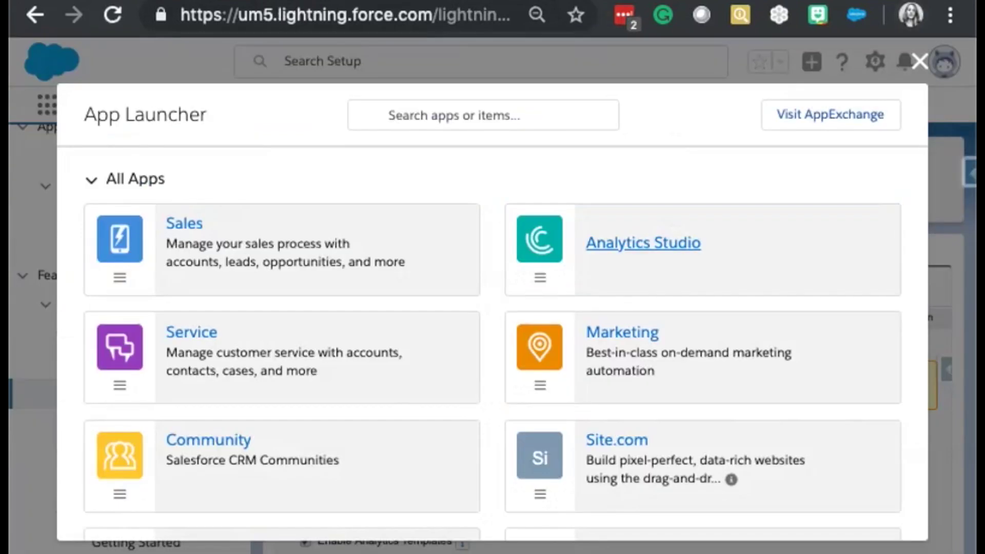
pyautogui.press('Escape')
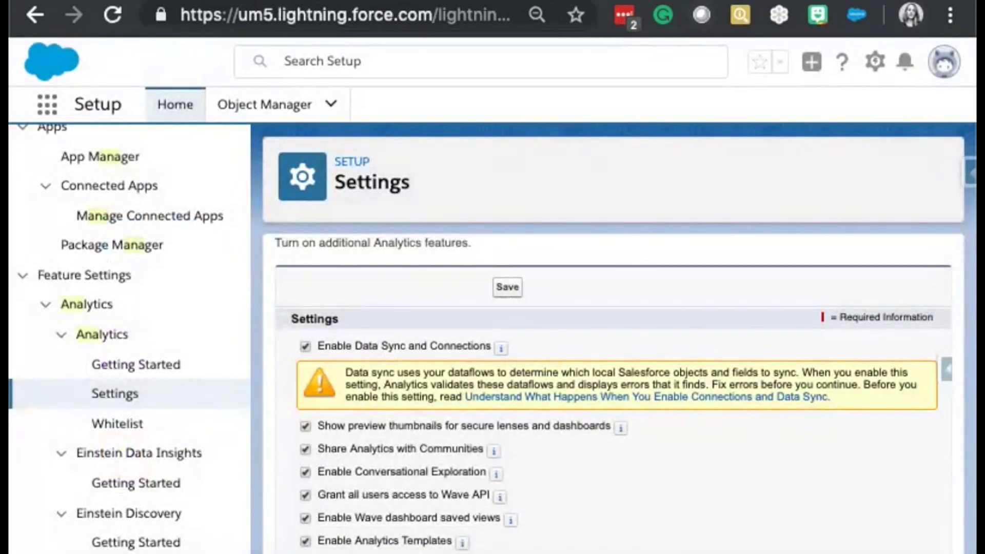
pyautogui.hotkey('ctrl', 'l')
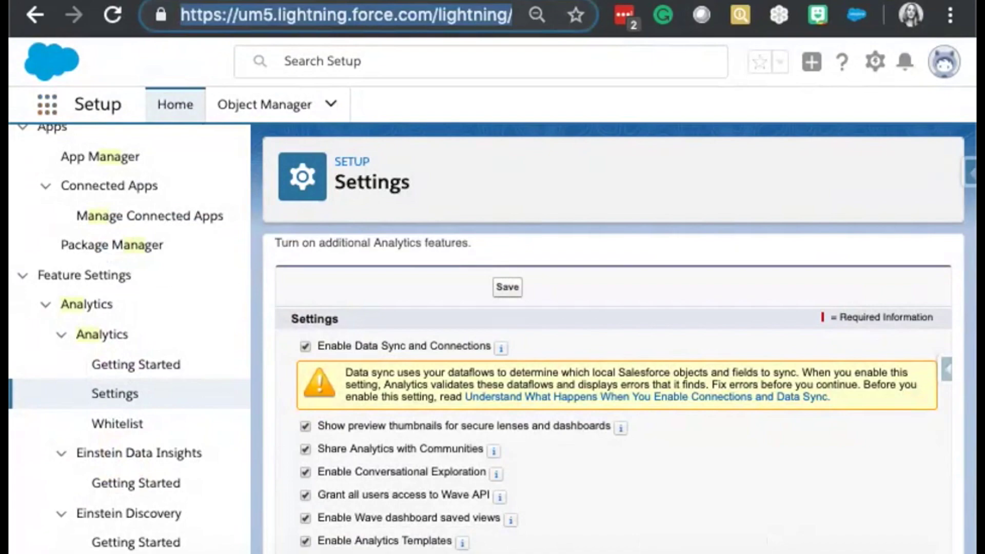
pyautogui.press('super+Tab')
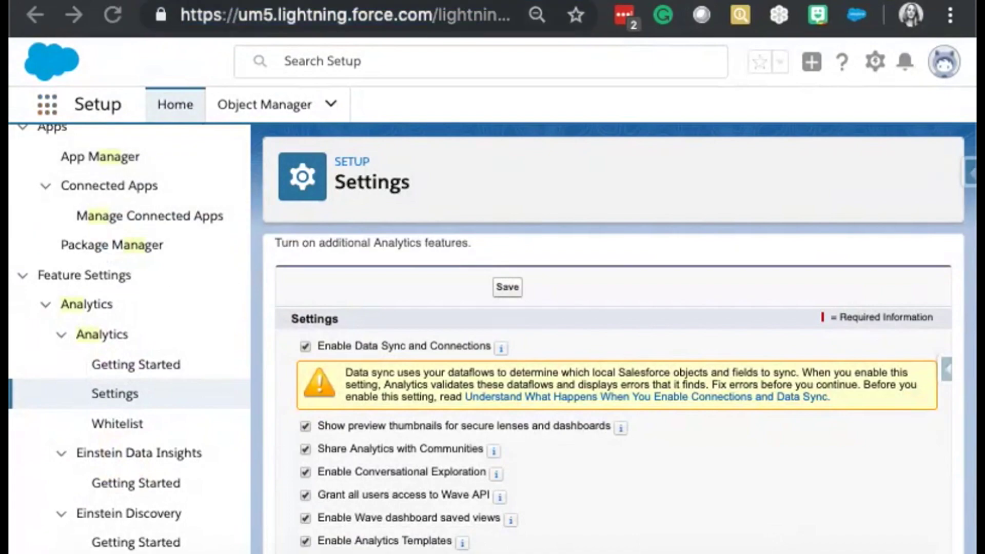
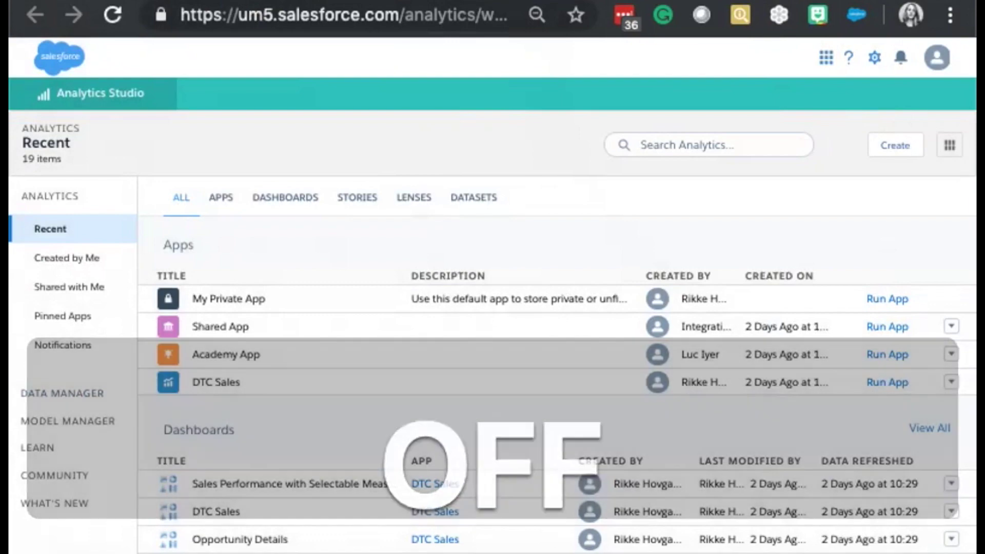
# Open the Data Manager's connections and run the SFDC_LOCAL data sync immediately
pyautogui.click(874, 57)
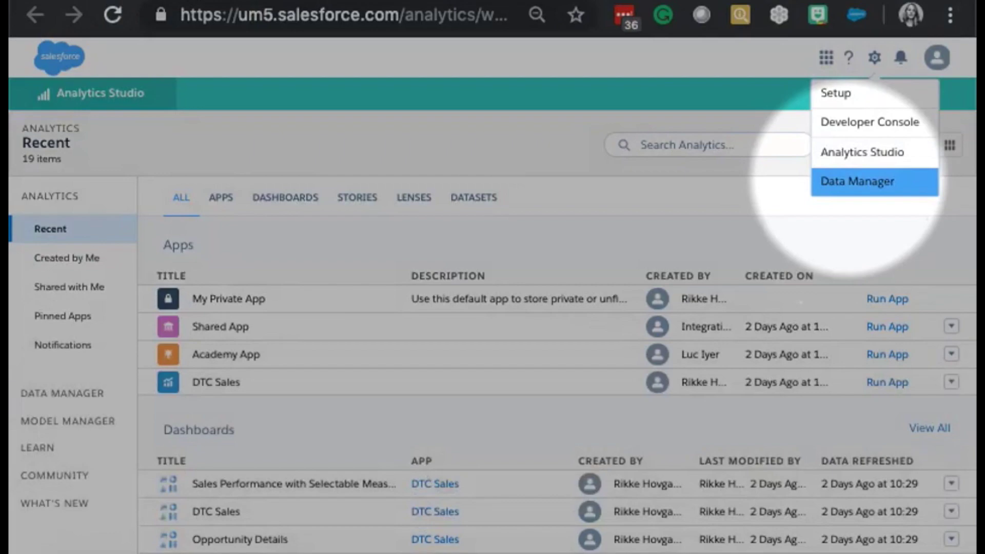
pyautogui.click(857, 181)
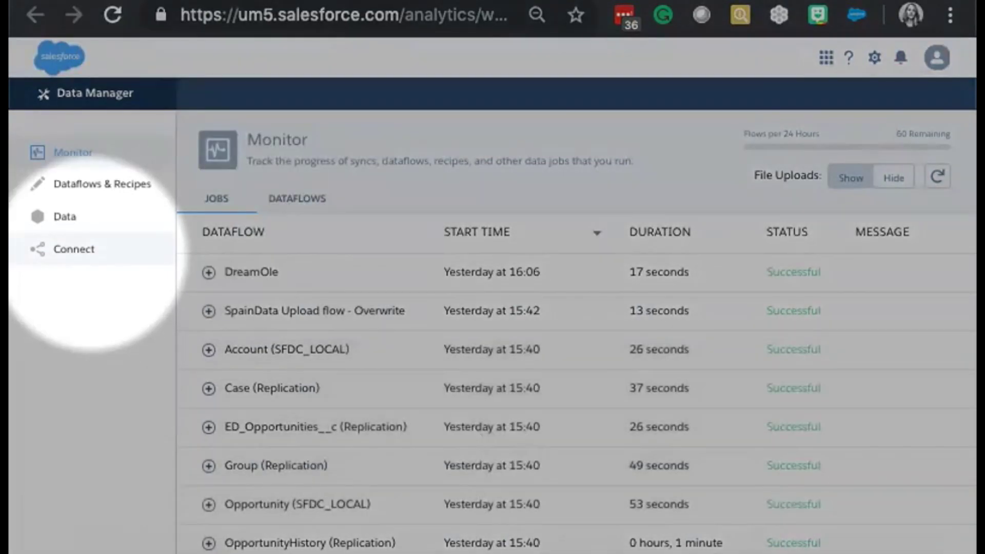
pyautogui.click(72, 249)
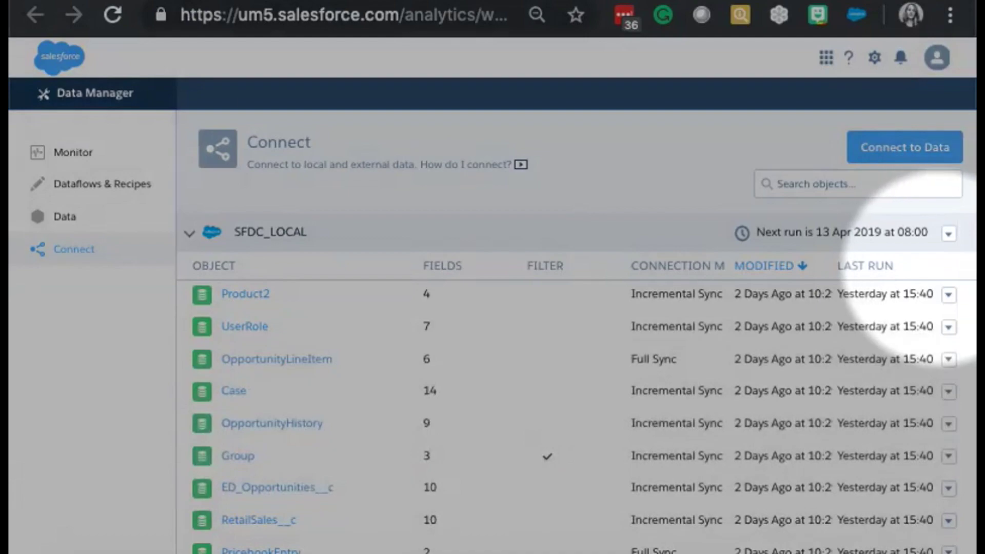
pyautogui.click(948, 233)
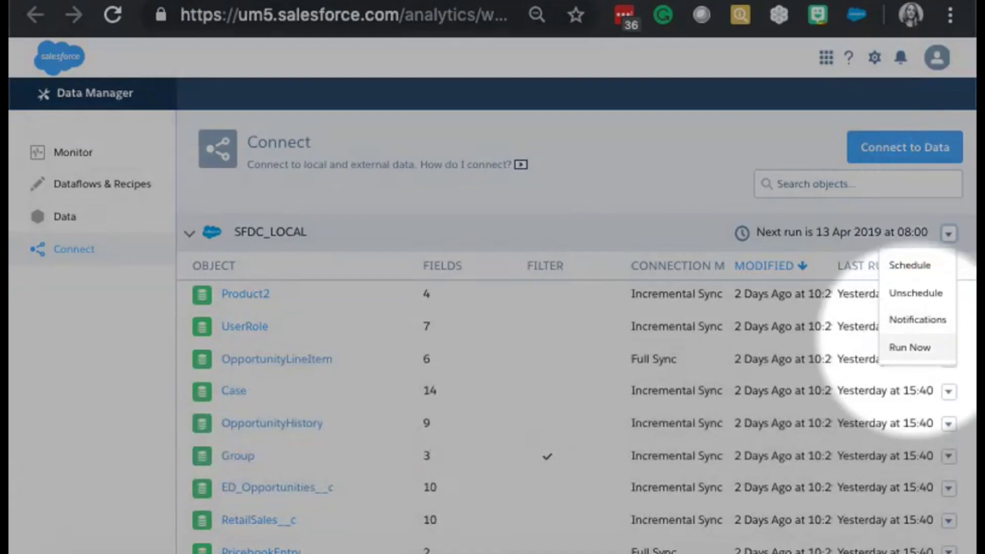
pyautogui.click(910, 347)
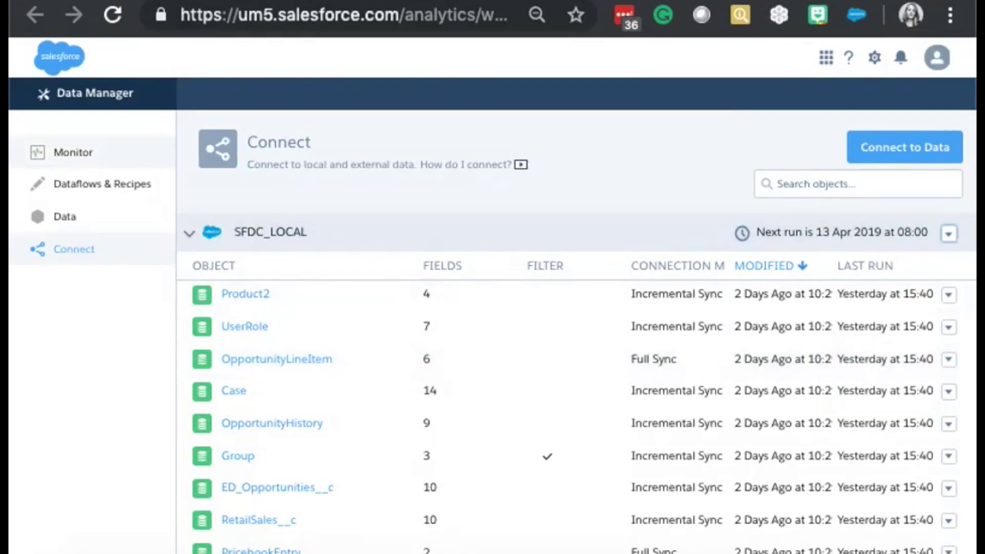
# Check the progress of the data sync jobs in the Data Manager's monitor
pyautogui.click(73, 153)
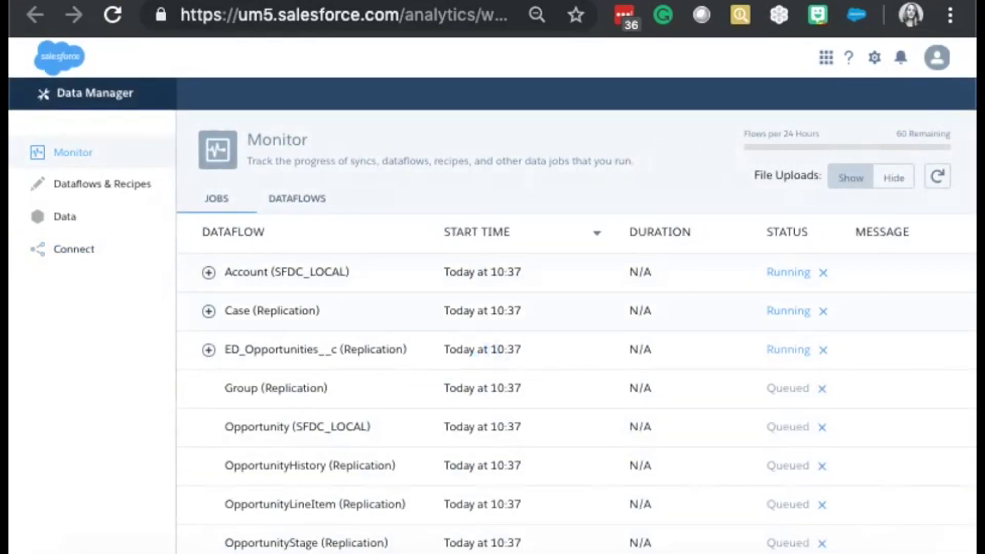
pyautogui.scroll(-2, 574, 383)
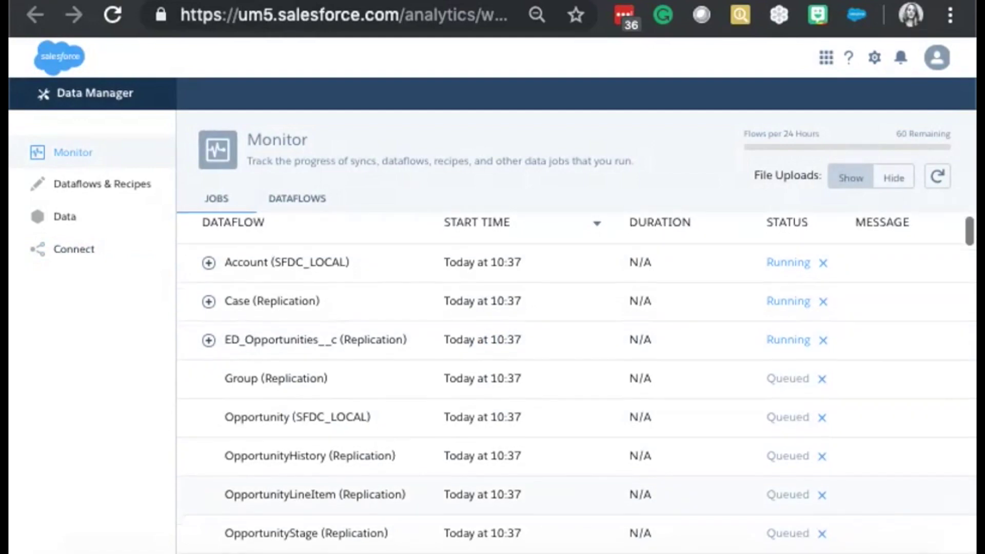
pyautogui.scroll(-5, 577, 382)
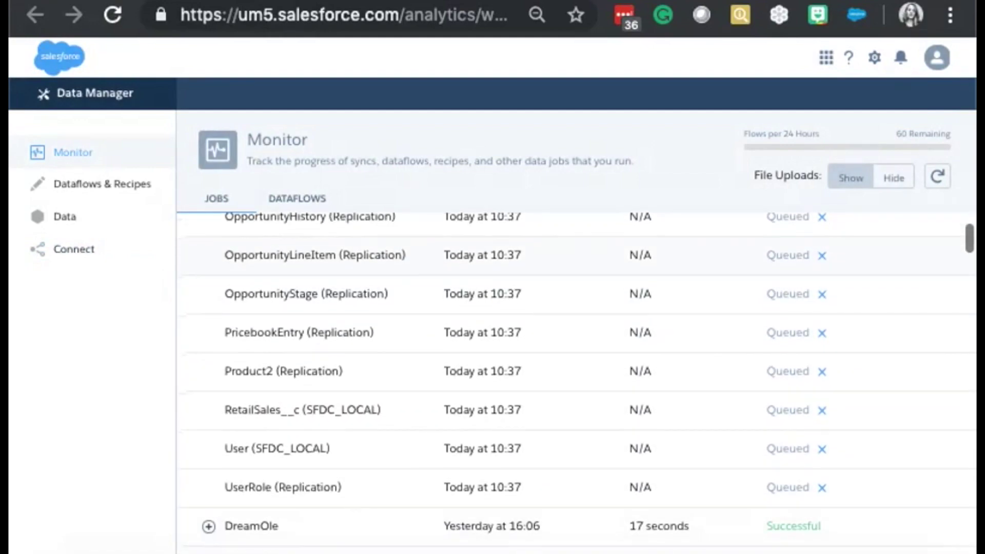
pyautogui.scroll(3, 577, 382)
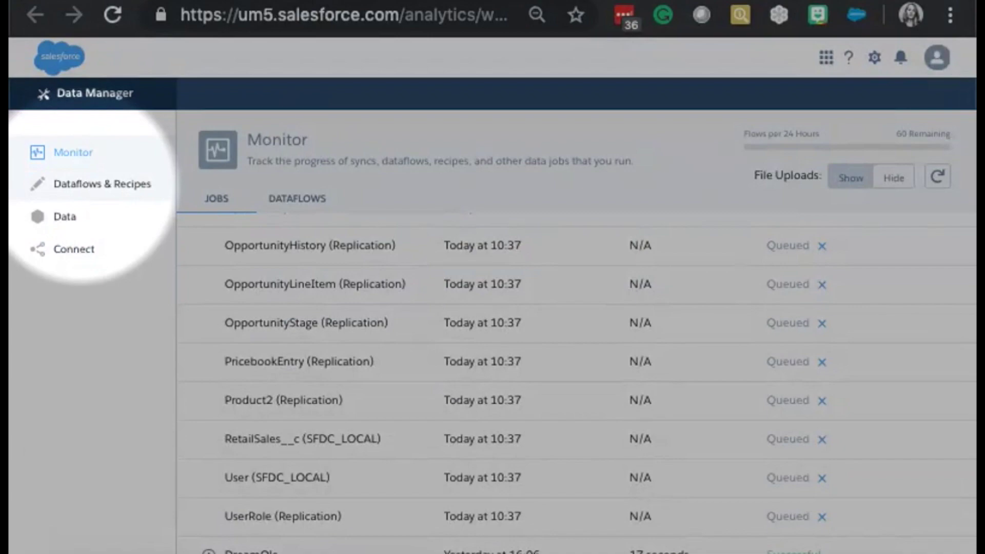
# Start a new dataset recipe with the Opportunities dataset as its base data
pyautogui.press('F1')
pyautogui.click(83, 185)
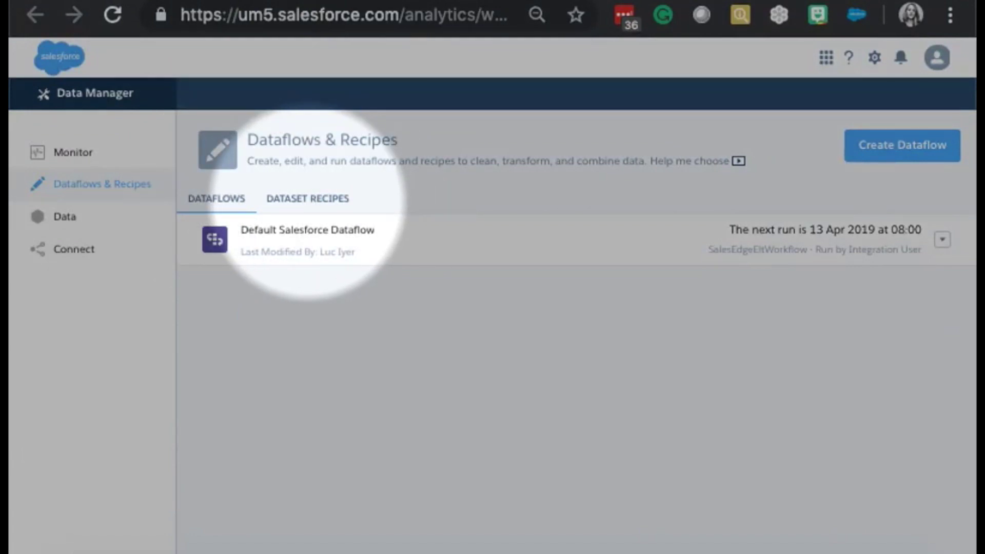
pyautogui.press('F1')
pyautogui.click(307, 198)
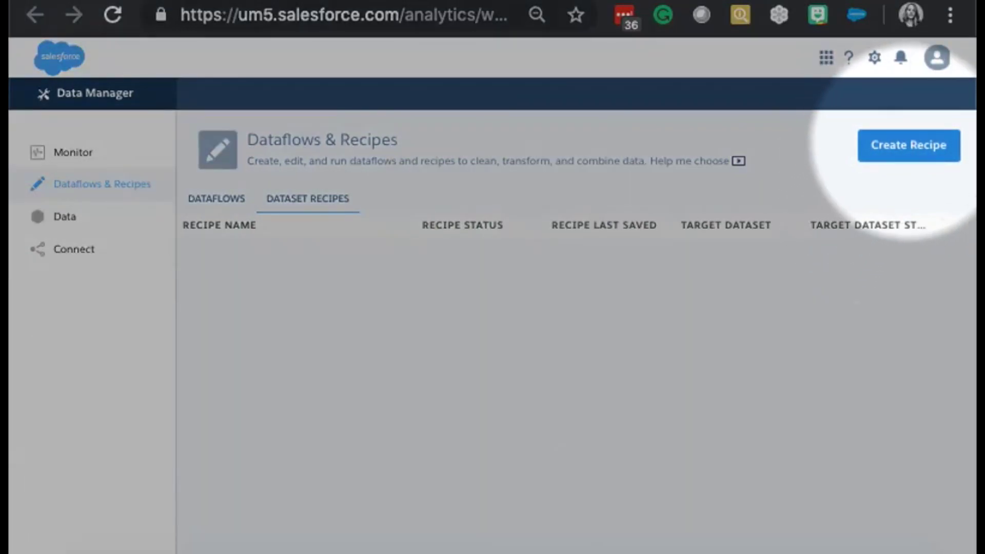
pyautogui.click(908, 145)
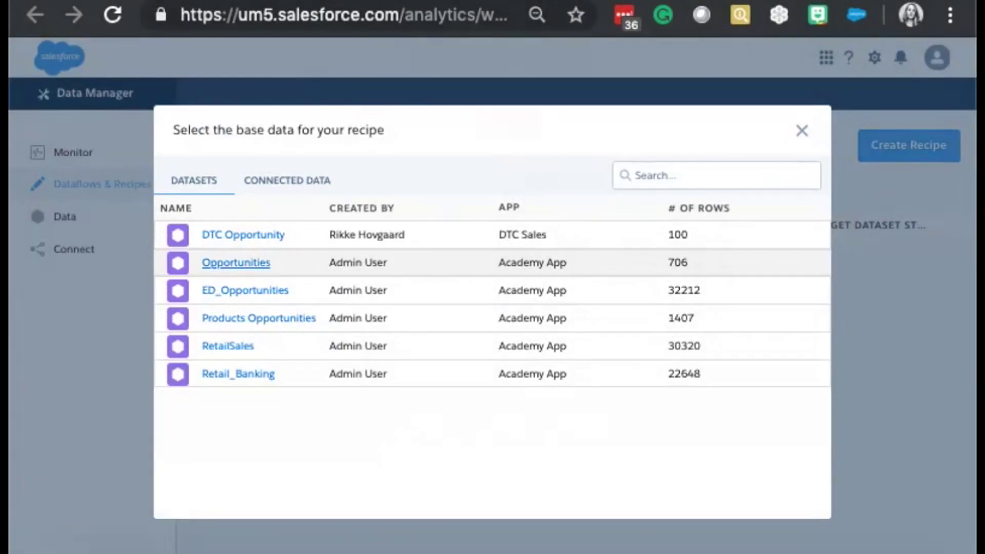
pyautogui.click(236, 262)
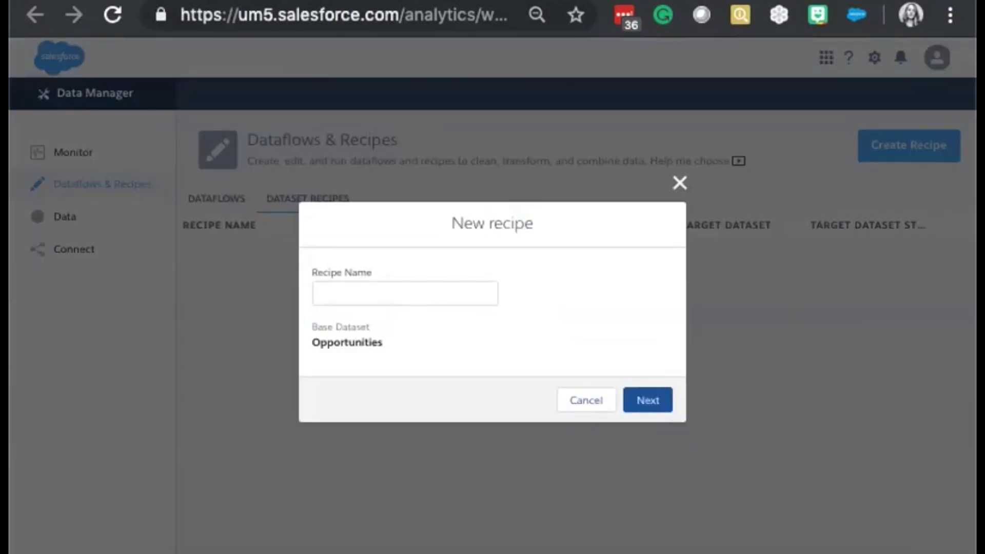
# Name the new recipe DreamOle_Recipe and continue to the recipe editor
pyautogui.click(322, 294)
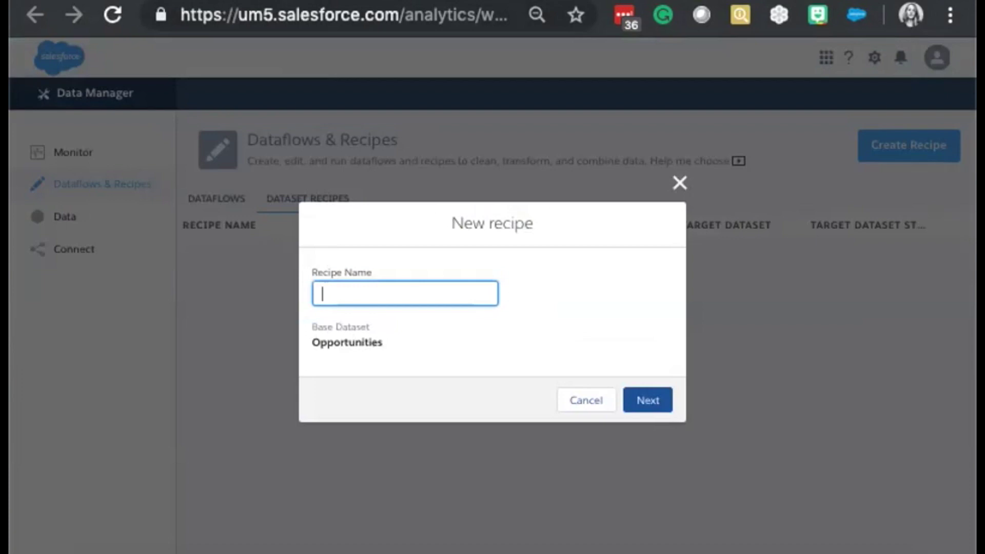
pyautogui.write('DreamOle_')
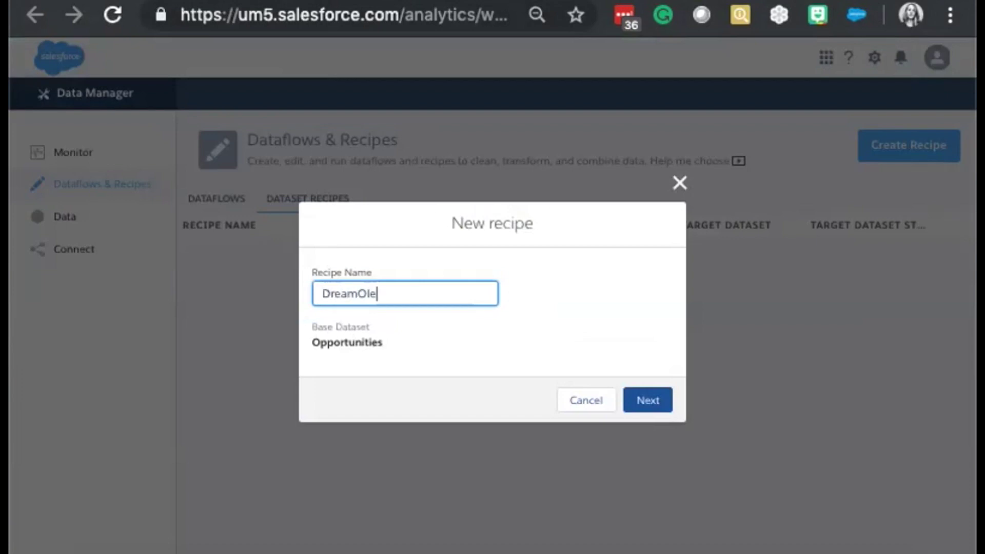
pyautogui.write('Recipe')
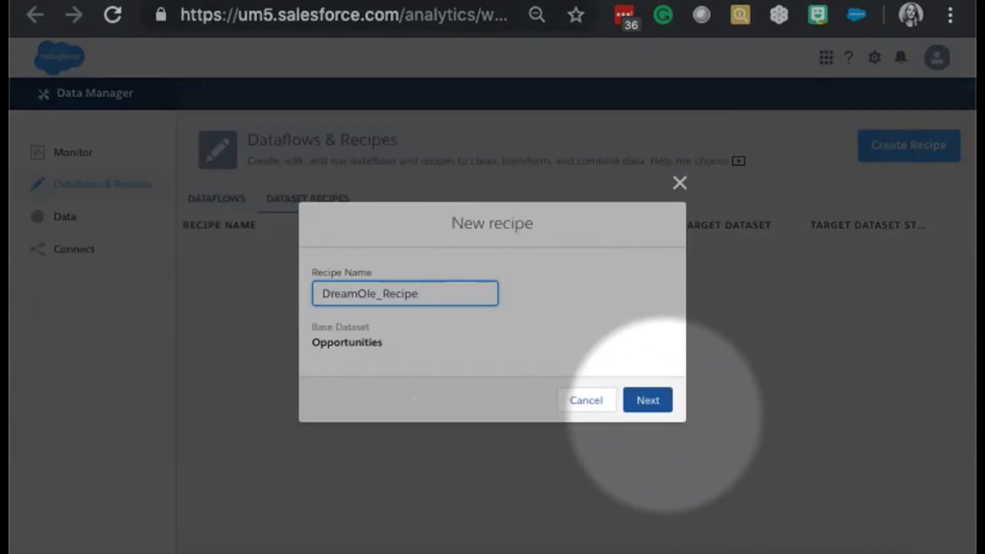
pyautogui.click(647, 400)
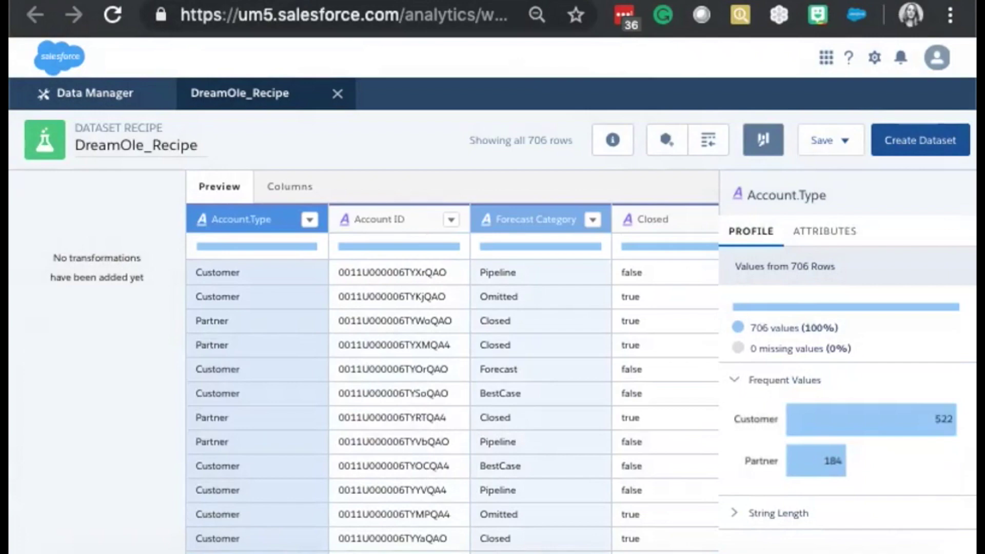
# Find the Amount column in the recipe preview and start a Formula transformation on it
pyautogui.hscroll(5, 451, 380)
pyautogui.hscroll(8, 451, 380)
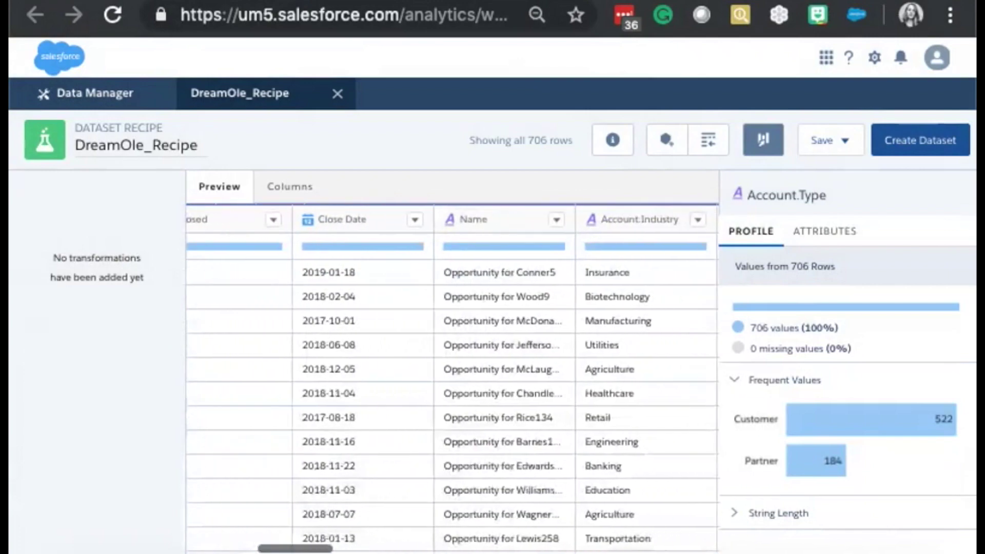
pyautogui.hscroll(3, 452, 380)
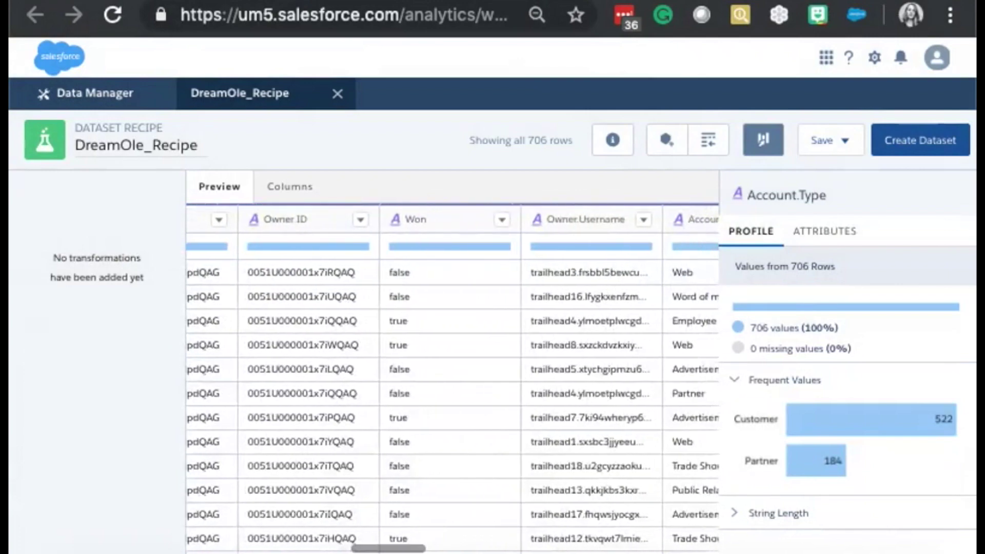
pyautogui.click(559, 219)
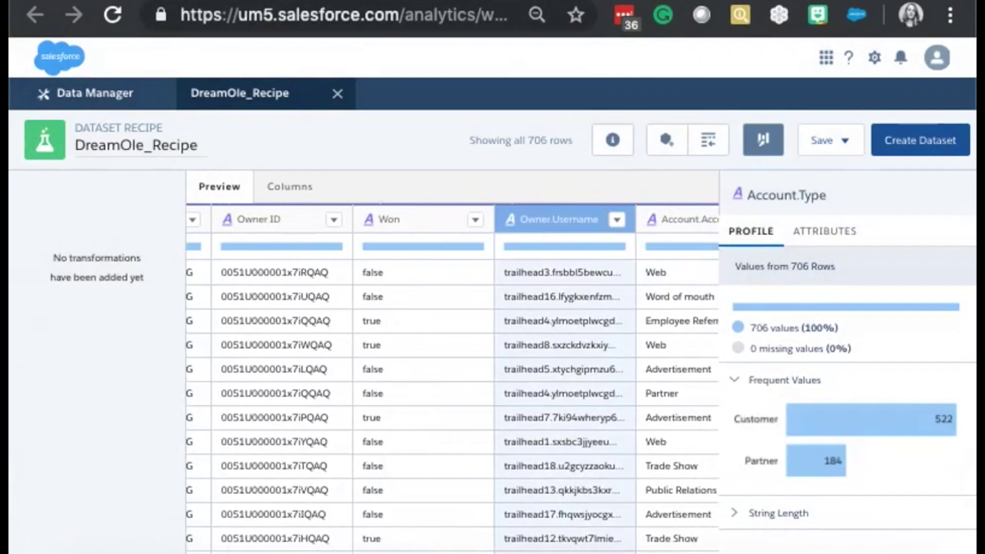
pyautogui.hscroll(10, 452, 379)
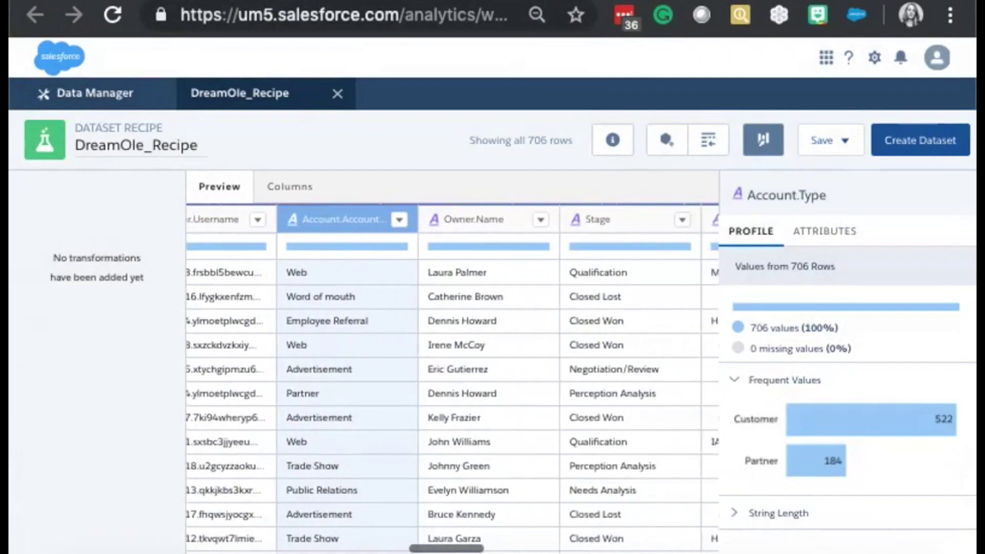
pyautogui.hscroll(10, 451, 379)
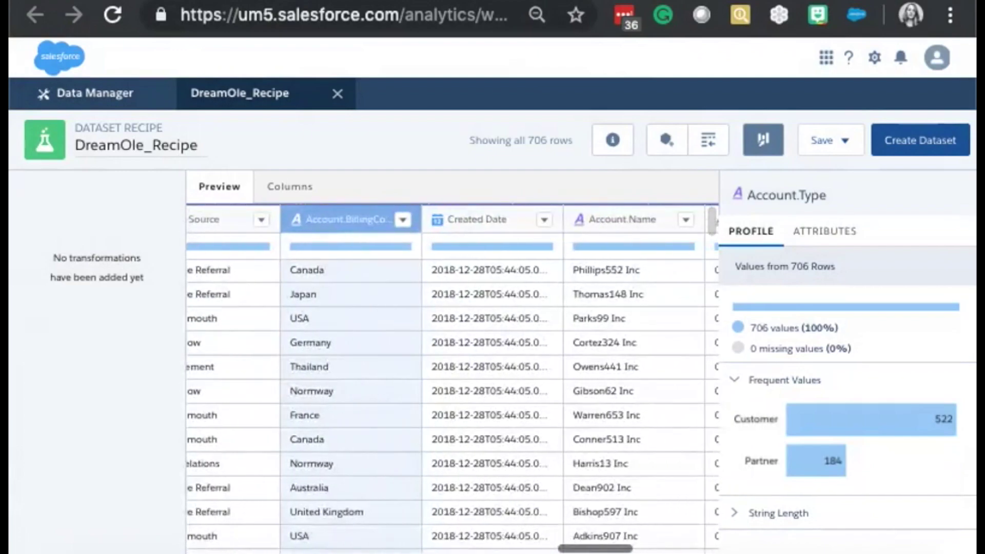
pyautogui.hscroll(7, 615, 379)
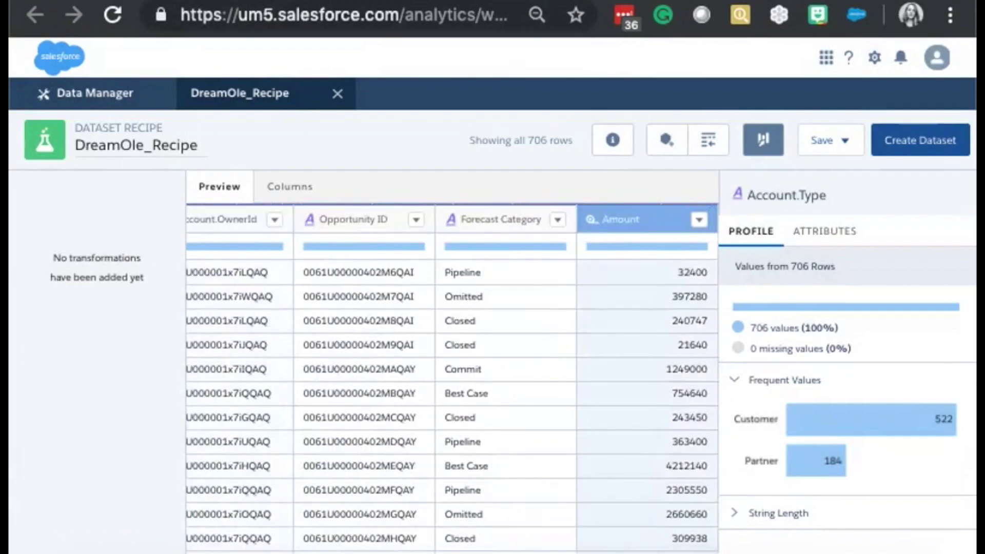
pyautogui.click(620, 219)
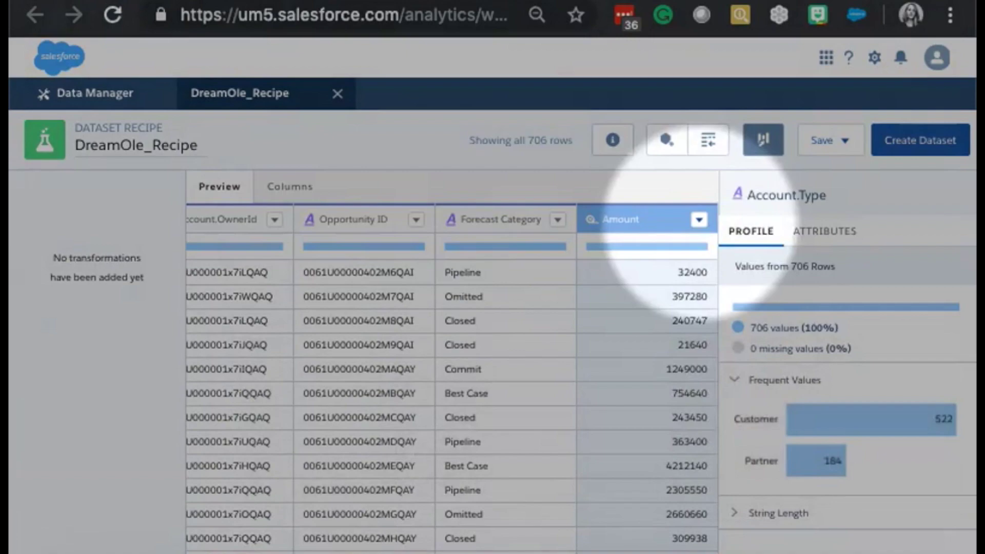
pyautogui.click(699, 219)
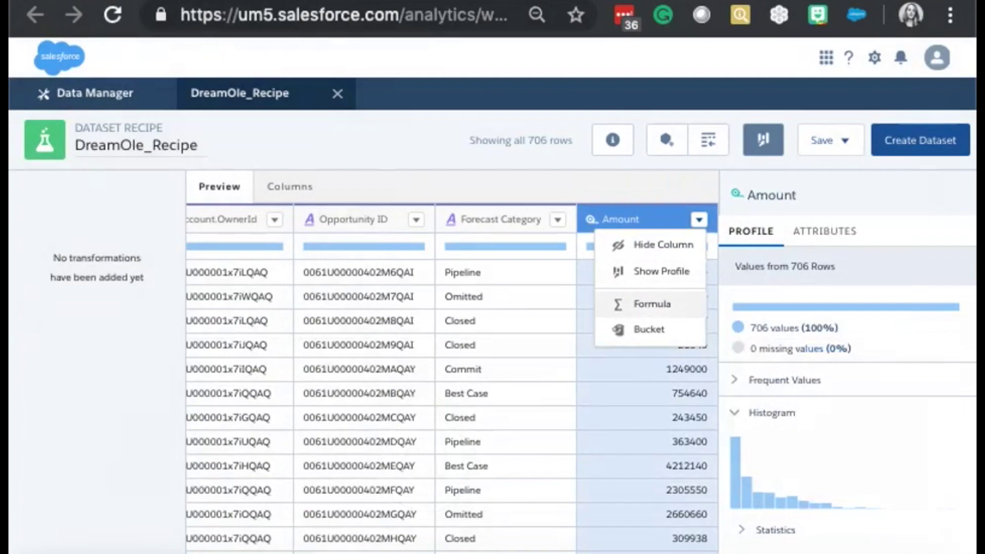
pyautogui.click(652, 304)
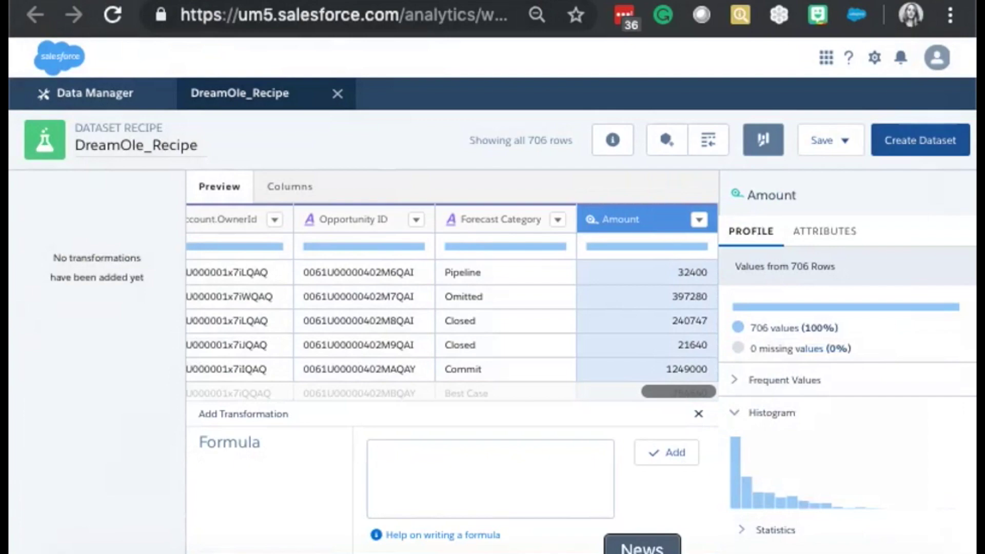
# Define the formula as [Amount] * 1.15 and add it to the recipe
pyautogui.write('Amo')
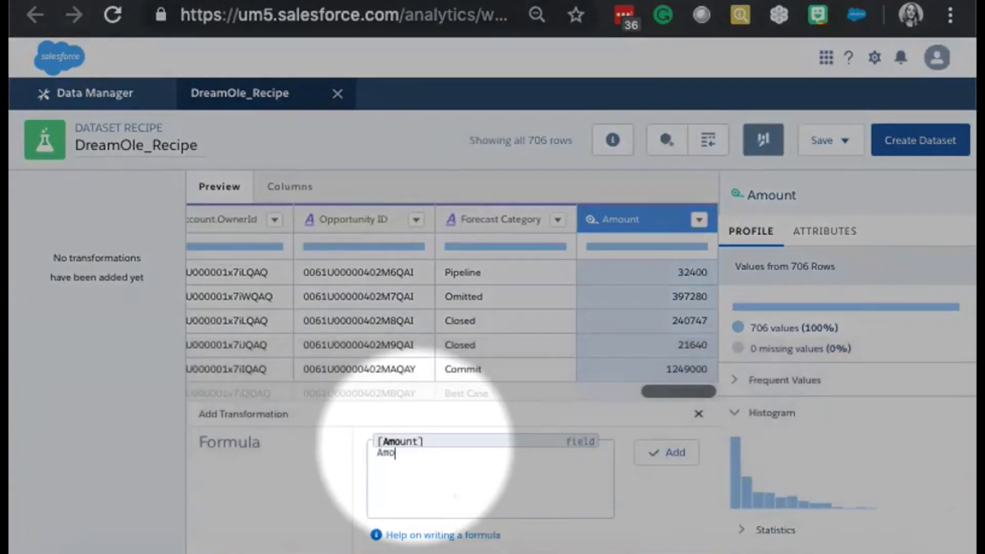
pyautogui.click(405, 441)
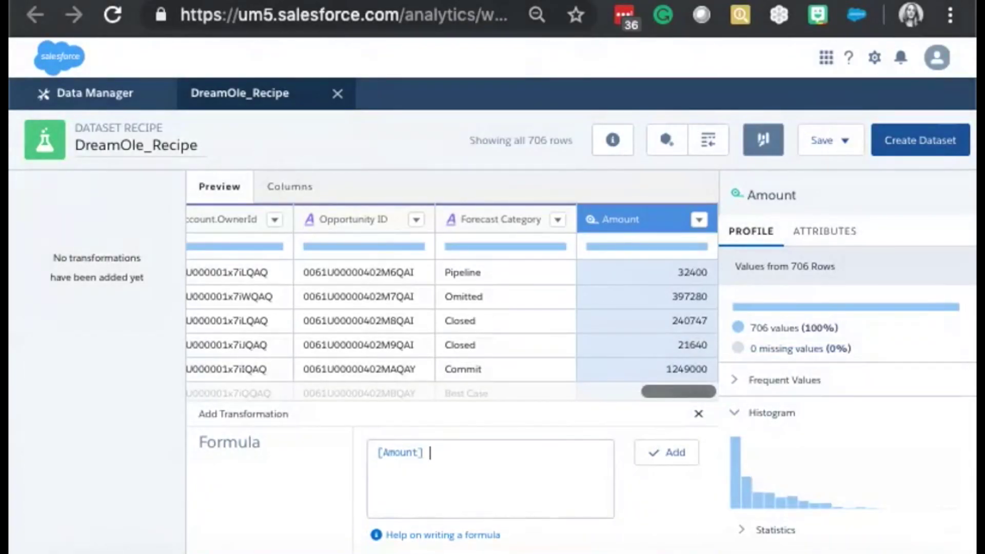
pyautogui.write('* 1.15')
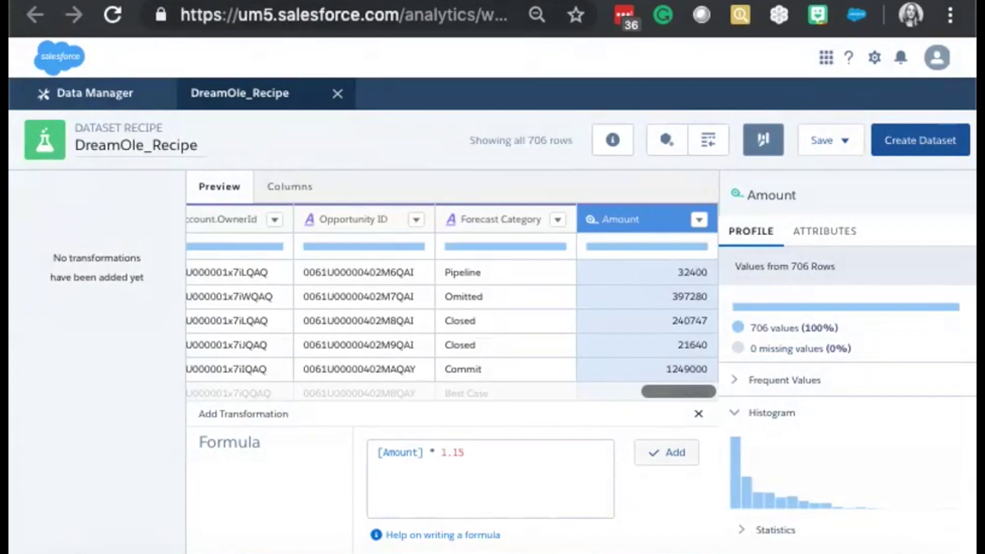
pyautogui.click(666, 452)
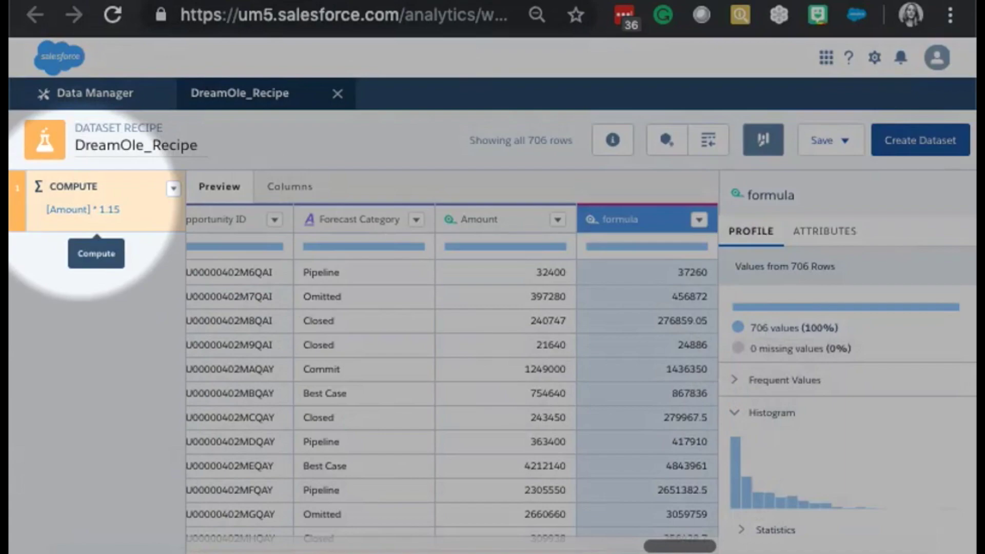
# Set the API name of the new formula column to AmountFee in its attributes
pyautogui.press('F1')
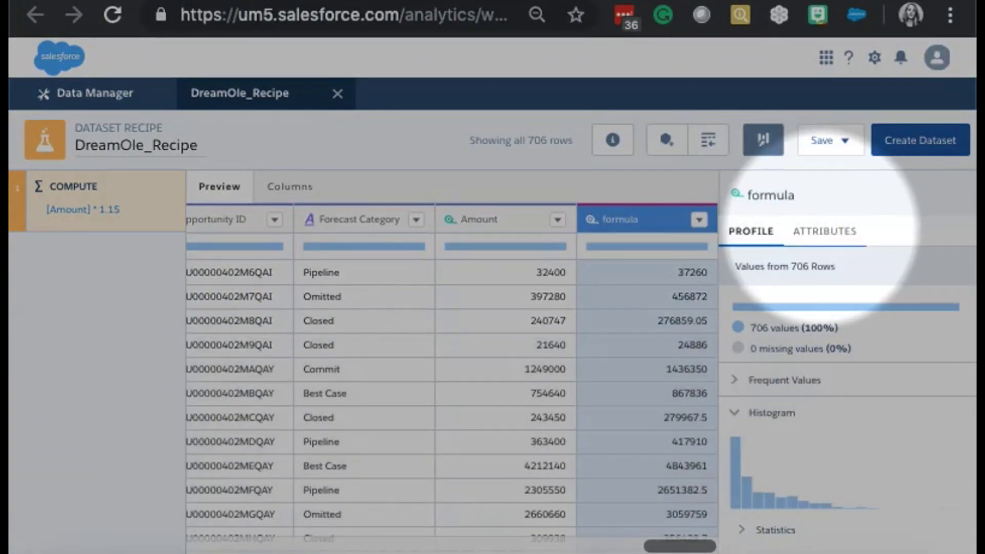
pyautogui.click(824, 231)
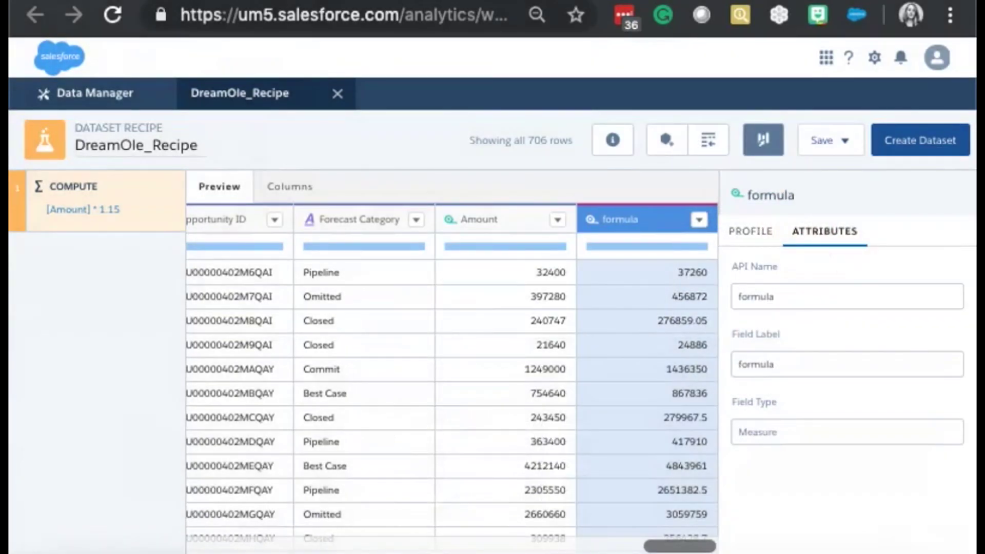
pyautogui.doubleClick(755, 297)
pyautogui.write('Amount')
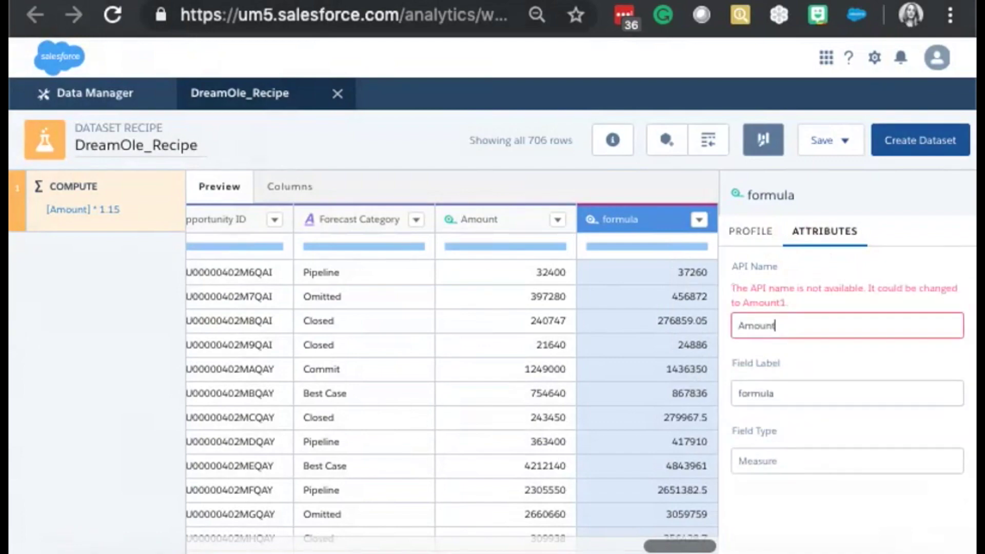
pyautogui.write('Fee')
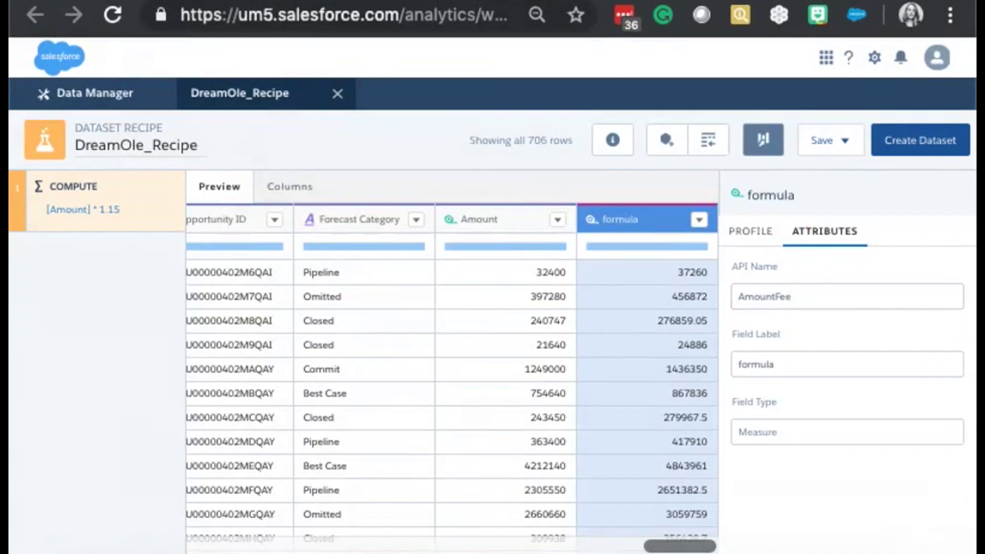
# Set the field label of the formula column to AmountFee
pyautogui.press('Tab')
pyautogui.write('AmountFee')
pyautogui.press('Tab')
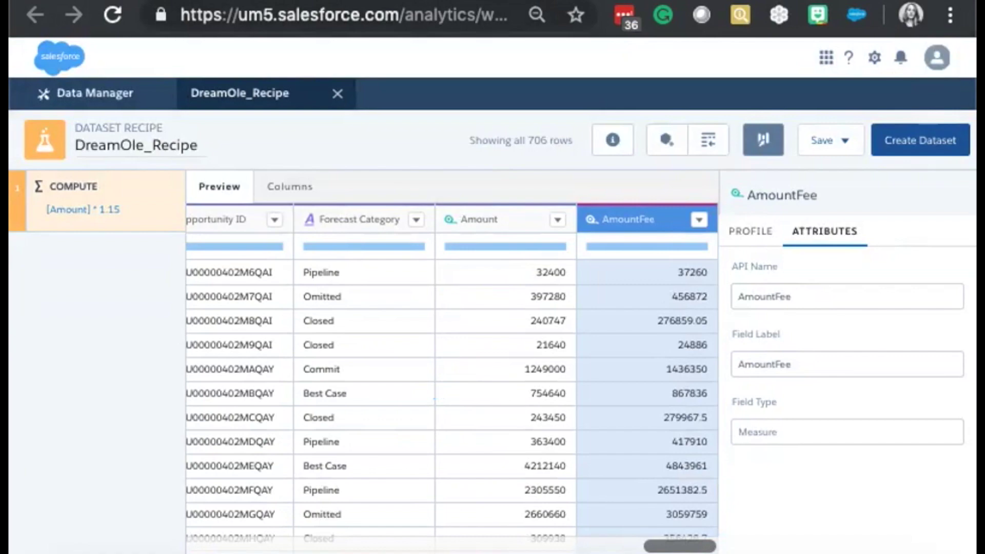
pyautogui.moveTo(646, 246)
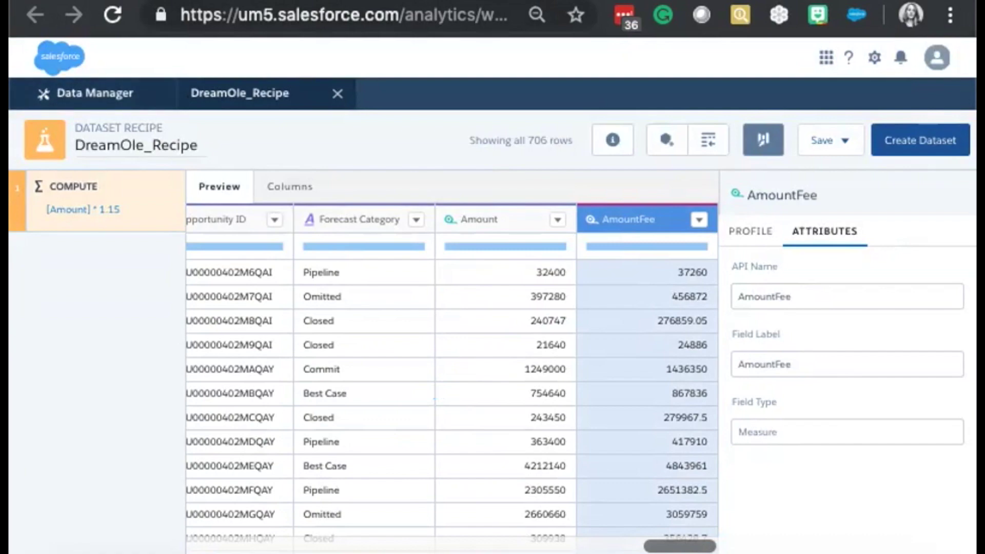
# Check the job statuses in the Data Manager's monitor and return to the DreamOle_Recipe editor
pyautogui.click(87, 93)
pyautogui.click(72, 152)
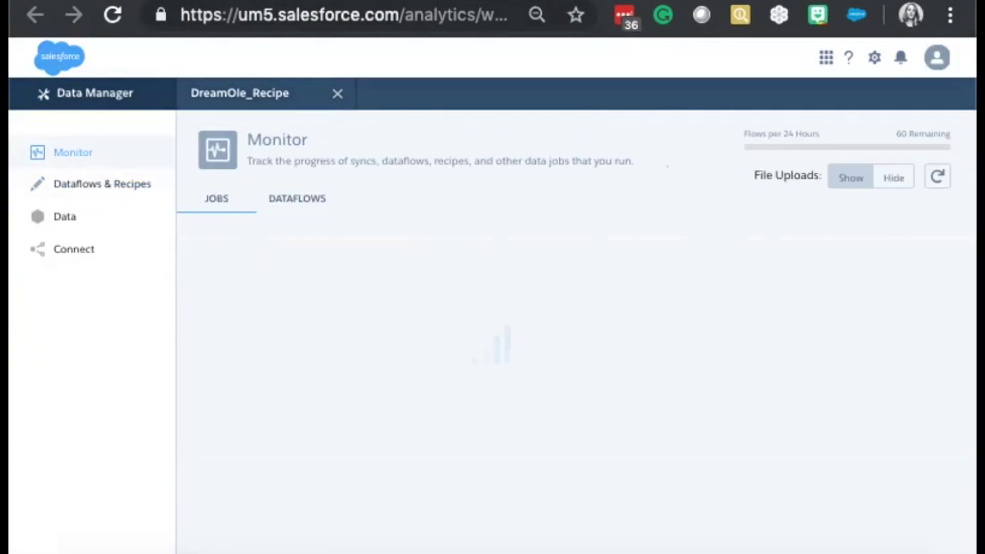
pyautogui.scroll(-1, 574, 385)
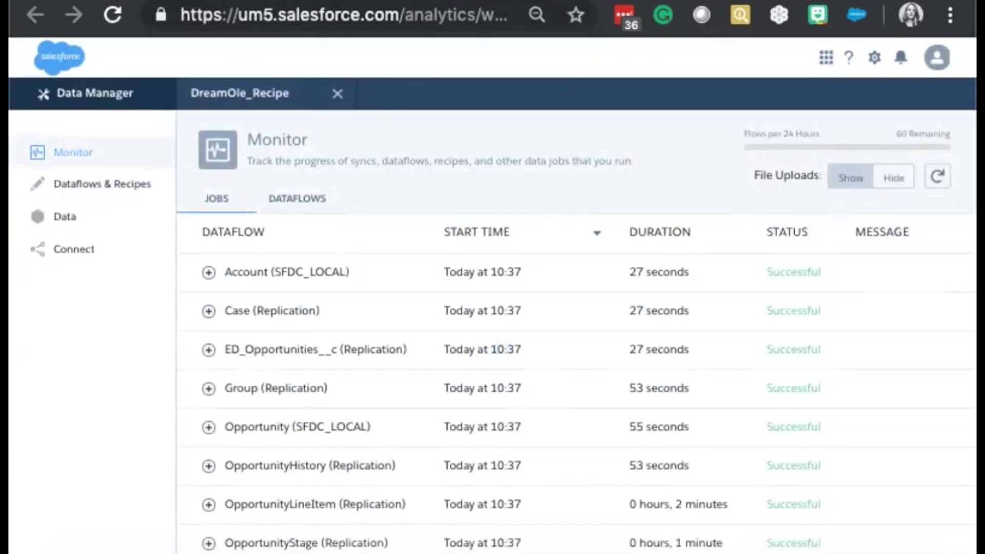
pyautogui.scroll(-10, 574, 384)
pyautogui.scroll(9, 575, 384)
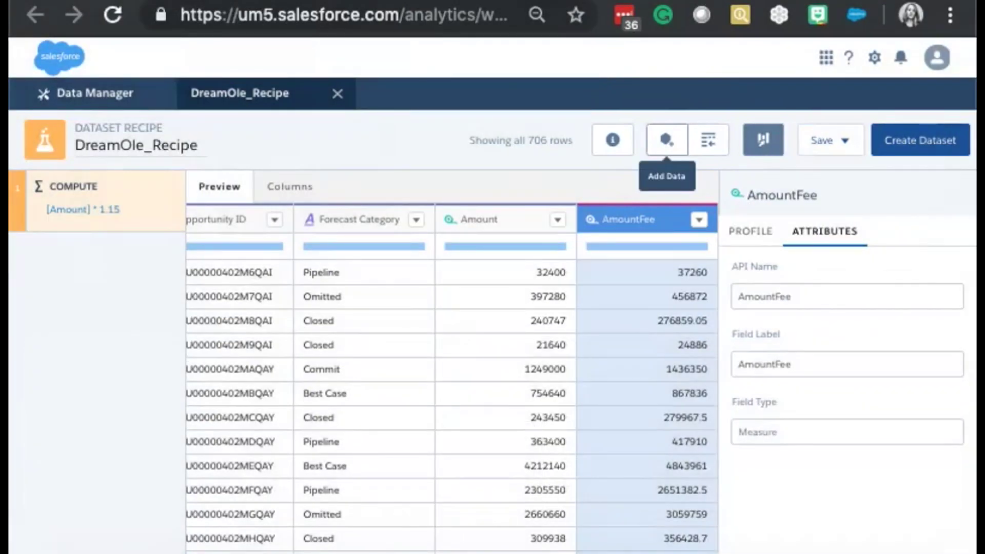
# Add the connected User object from SFDC_LOCAL to the recipe as a lookup data source
pyautogui.click(666, 140)
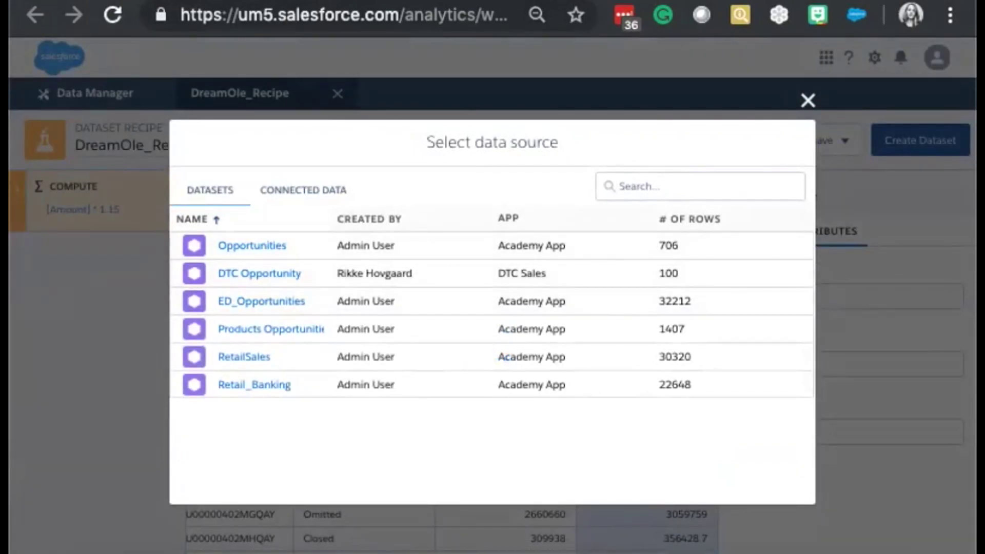
pyautogui.press('F1')
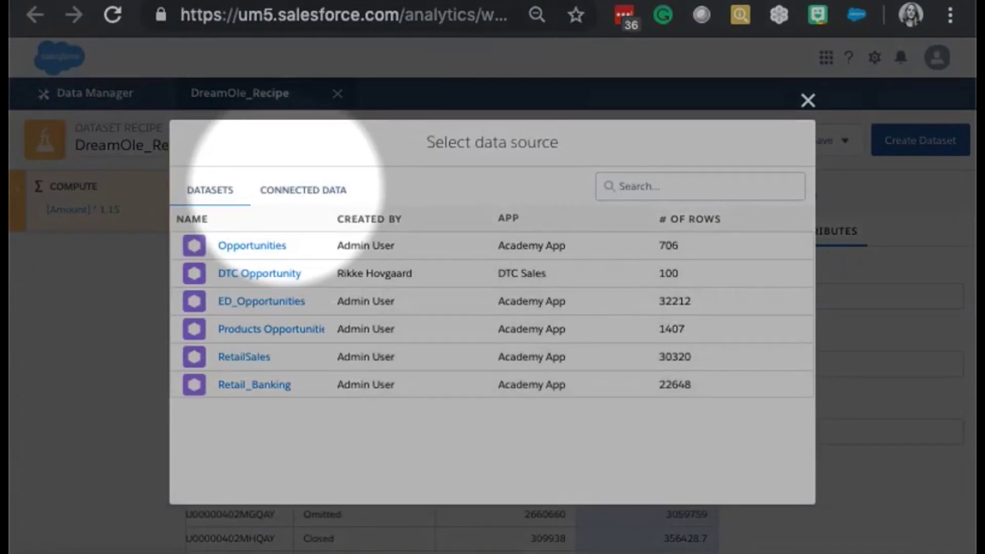
pyautogui.click(303, 191)
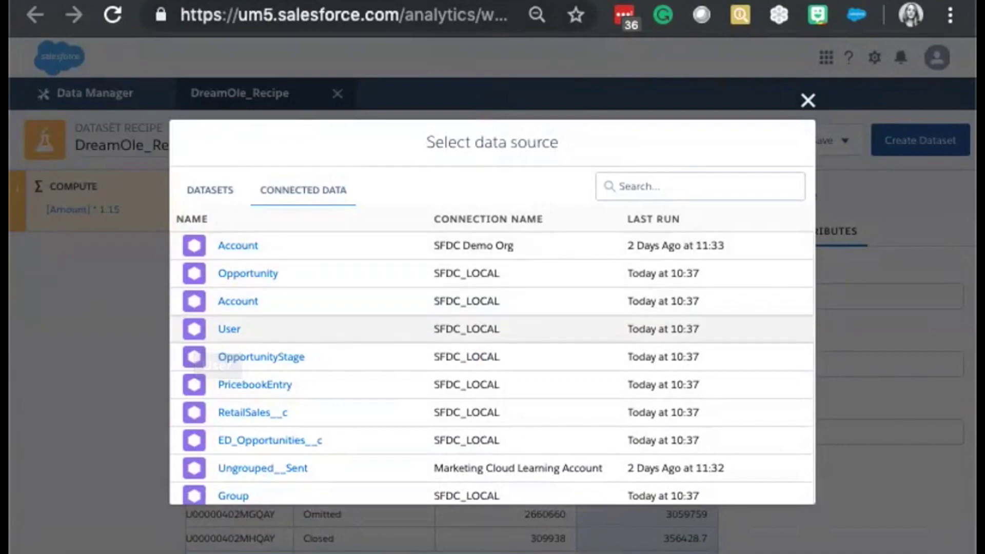
pyautogui.click(229, 329)
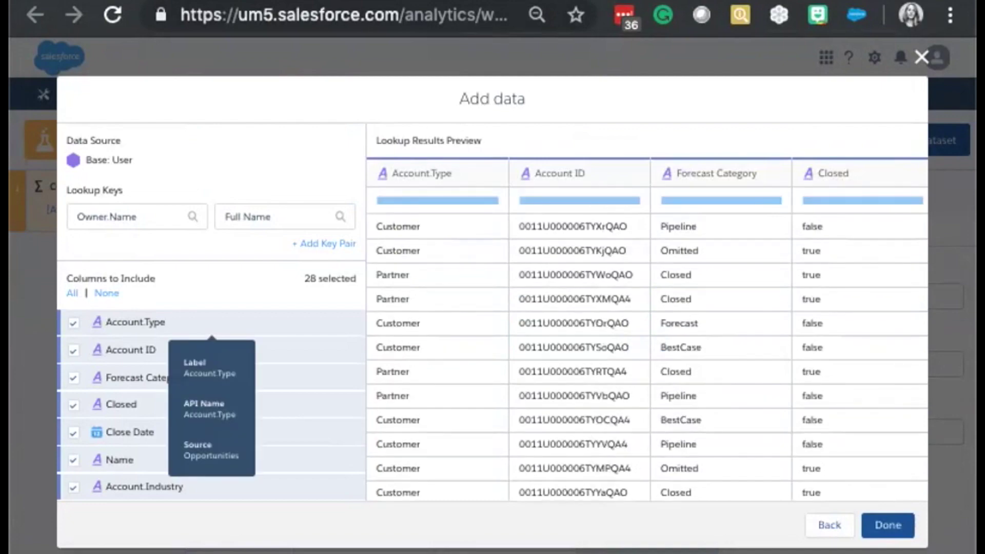
# Include the Active column from User in the lookup on Owner.Name and Full Name, and add it to the recipe
pyautogui.moveTo(256, 377)
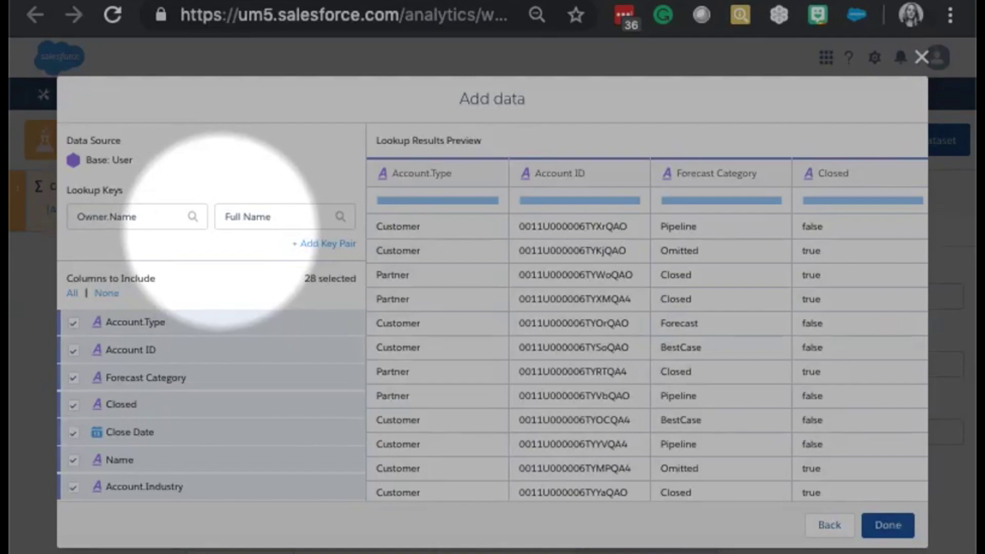
pyautogui.press('F1')
pyautogui.click(437, 173)
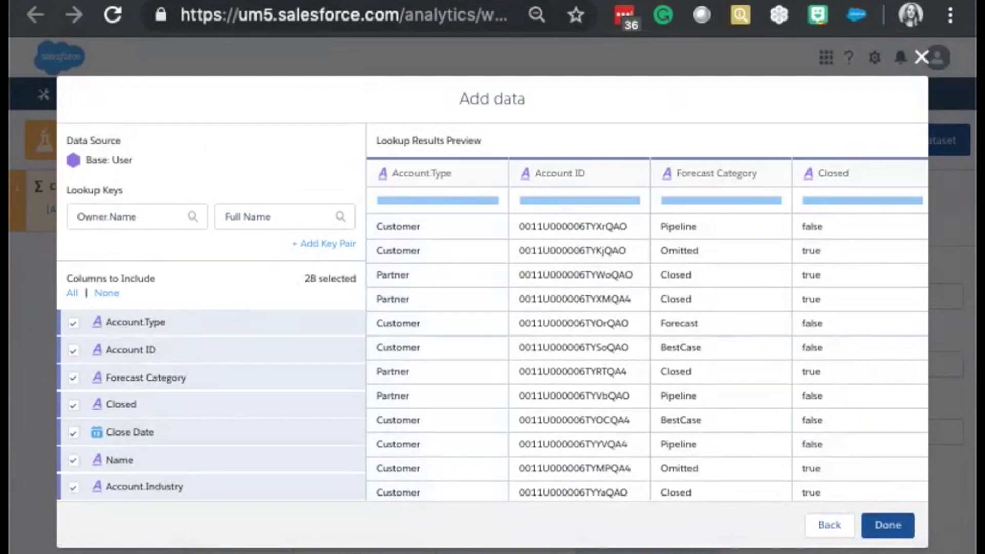
pyautogui.scroll(-15, 211, 411)
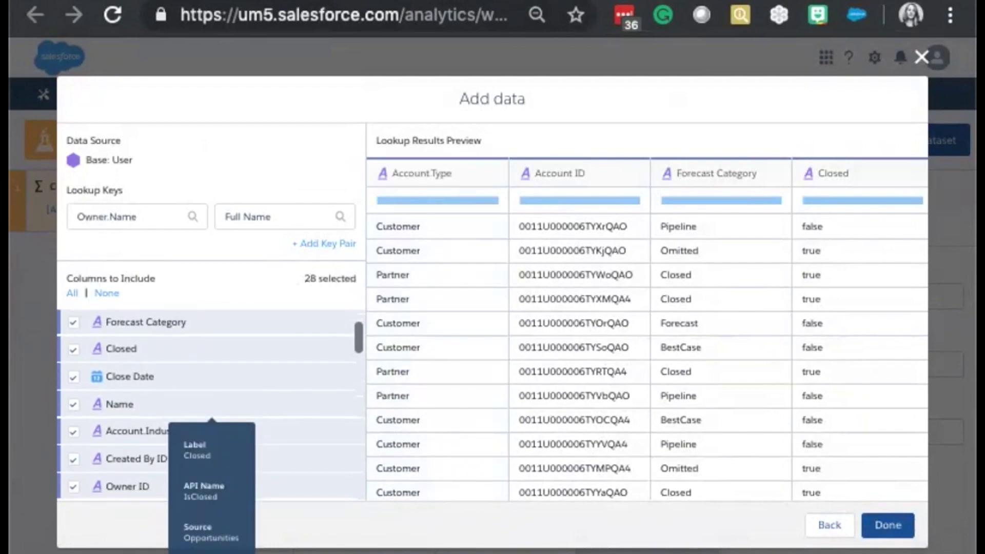
pyautogui.scroll(1, 211, 405)
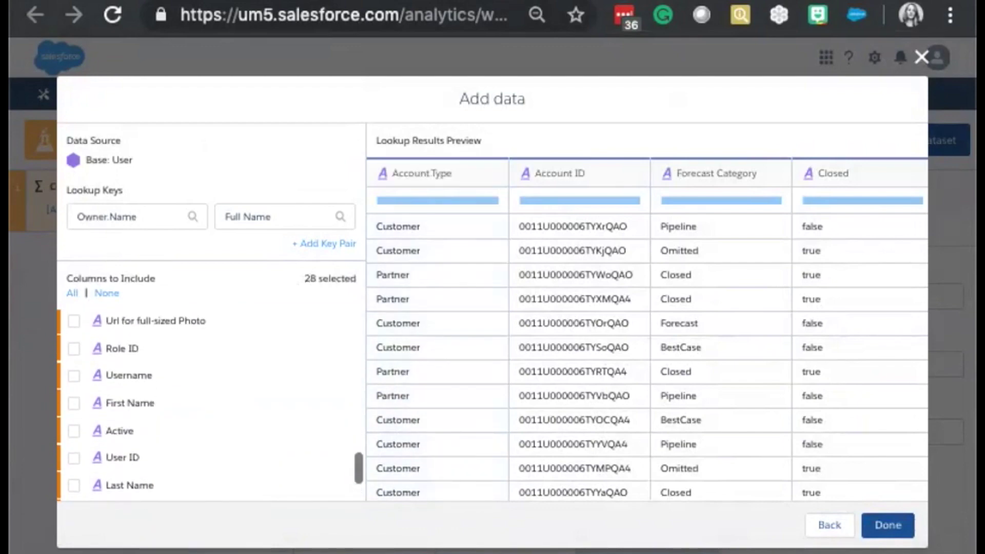
pyautogui.moveTo(212, 405)
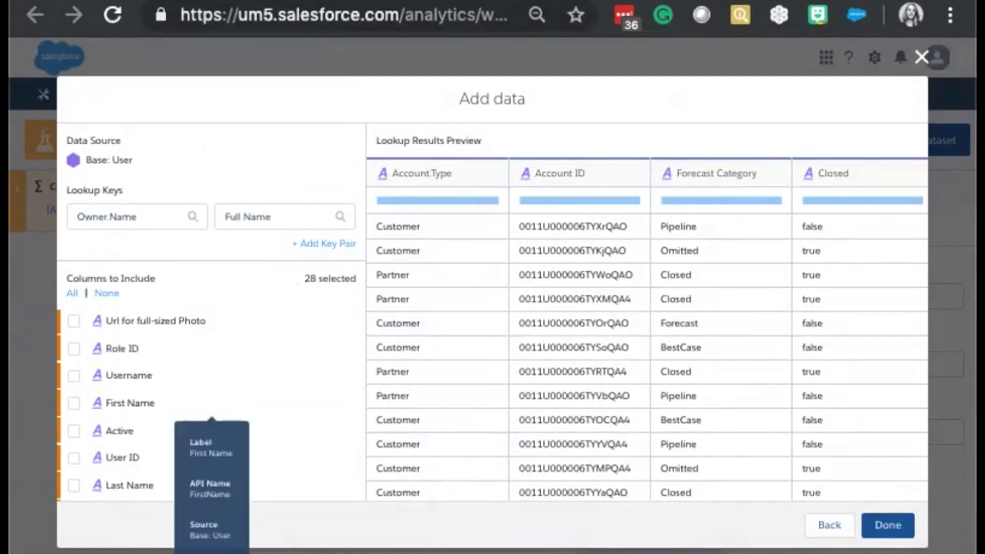
pyautogui.moveTo(211, 431)
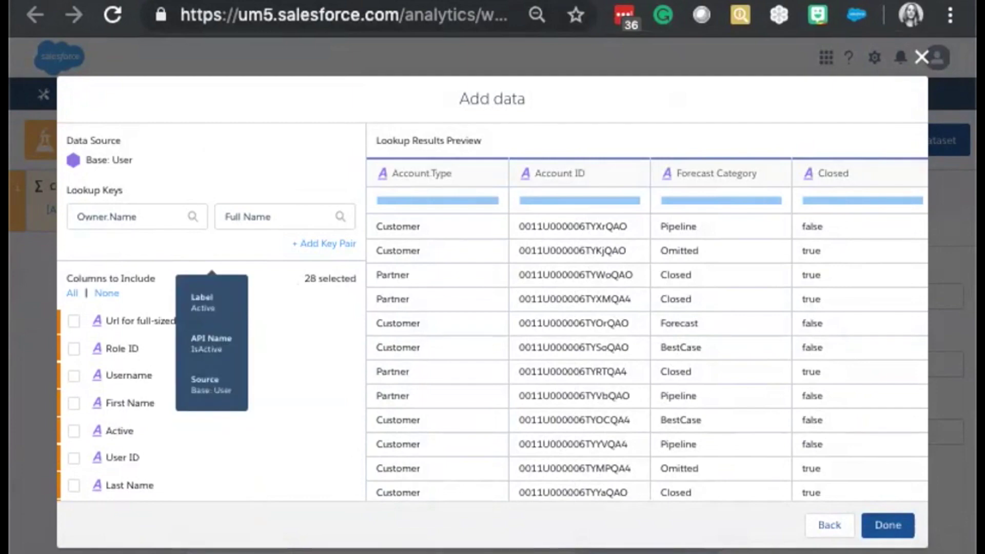
pyautogui.click(74, 430)
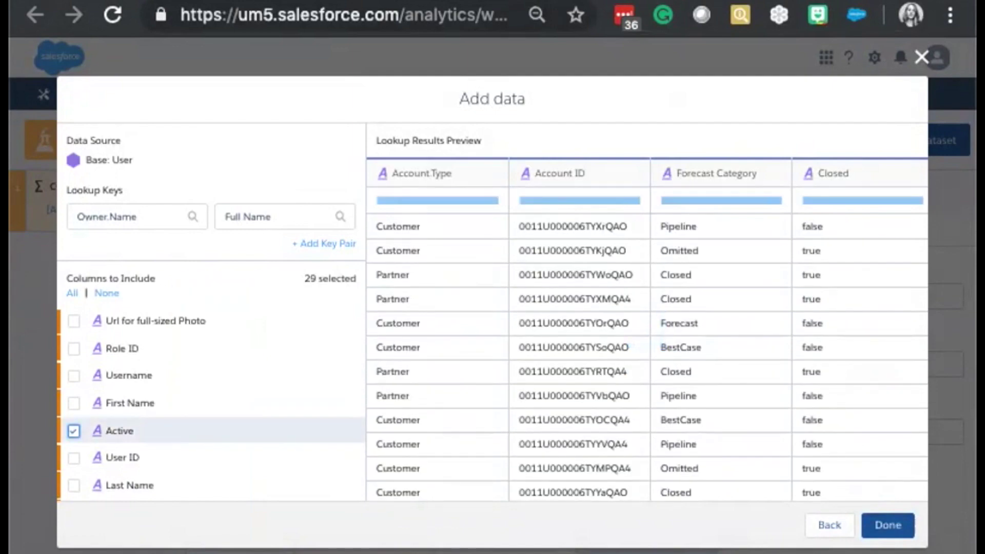
pyautogui.moveTo(118, 457)
pyautogui.click(888, 524)
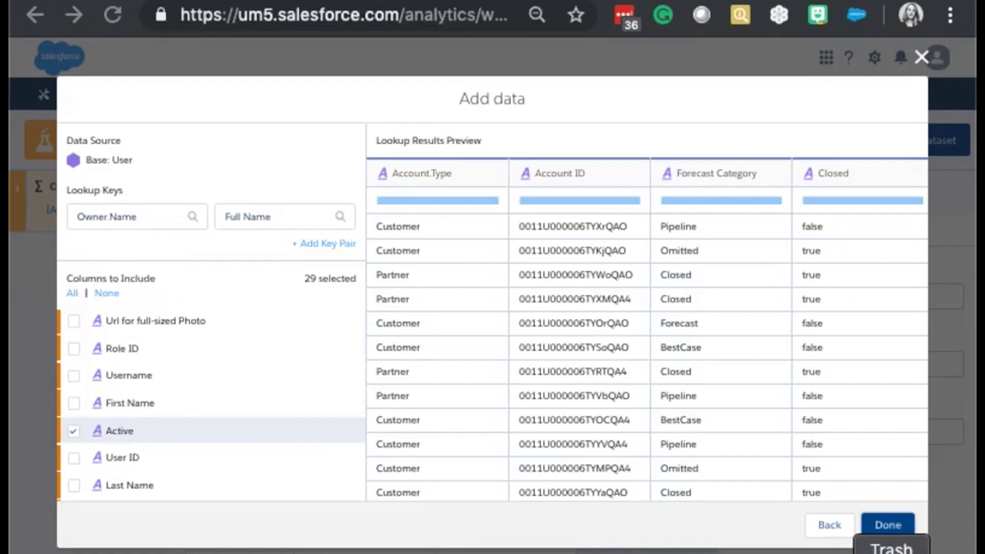
pyautogui.click(887, 524)
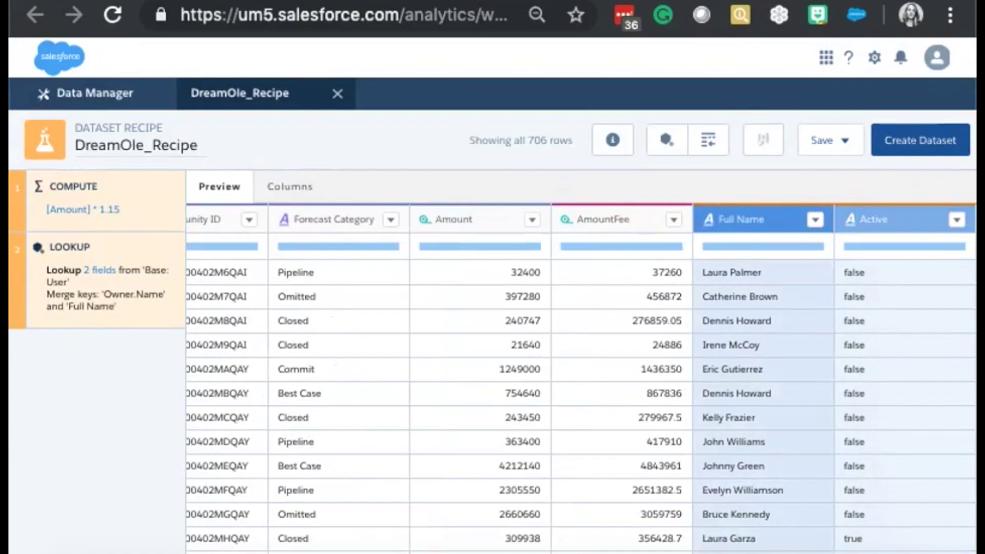
# Create the DreamOle_Recipe dataset in My Private App without the Full Name field, running the recipe this time only
pyautogui.click(333, 218)
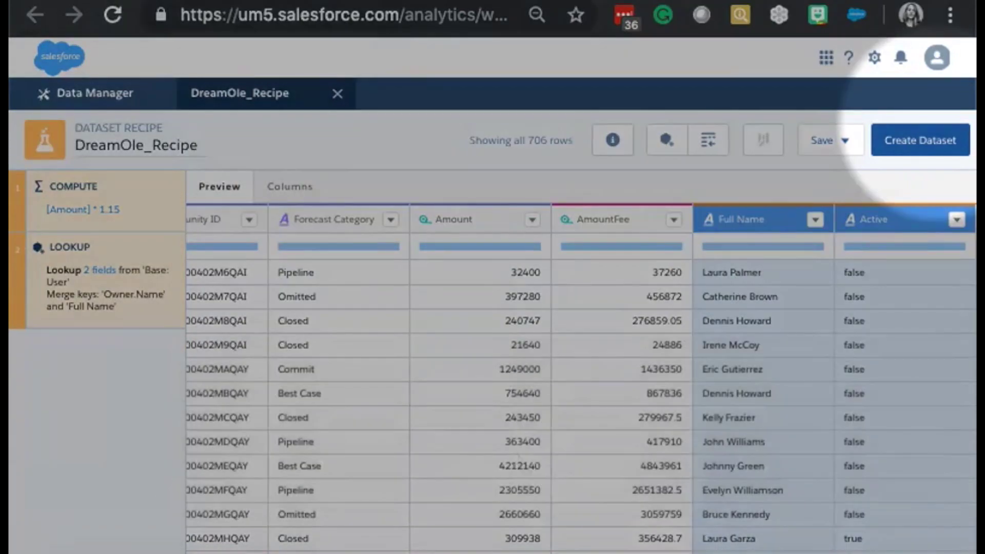
pyautogui.click(920, 140)
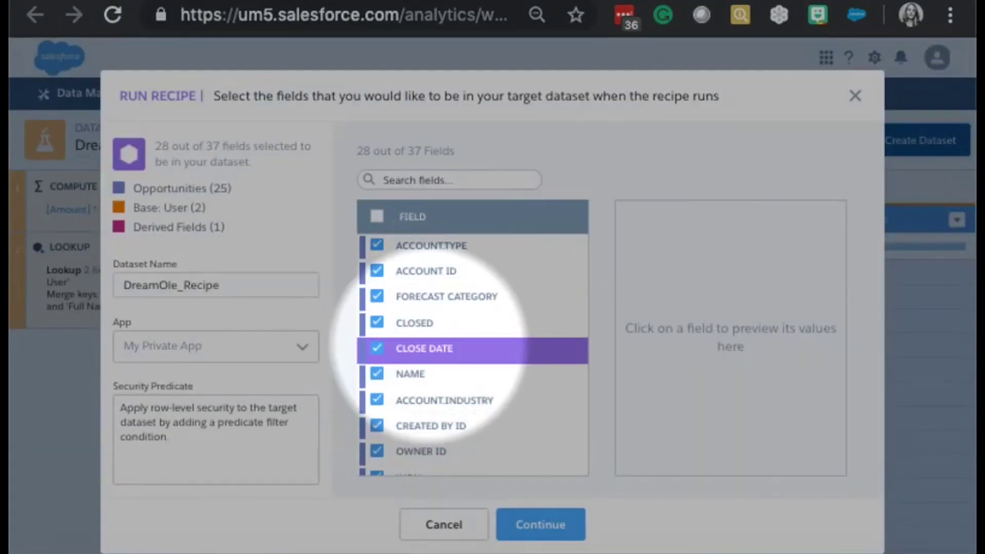
pyautogui.scroll(-5, 471, 348)
pyautogui.scroll(-10, 472, 307)
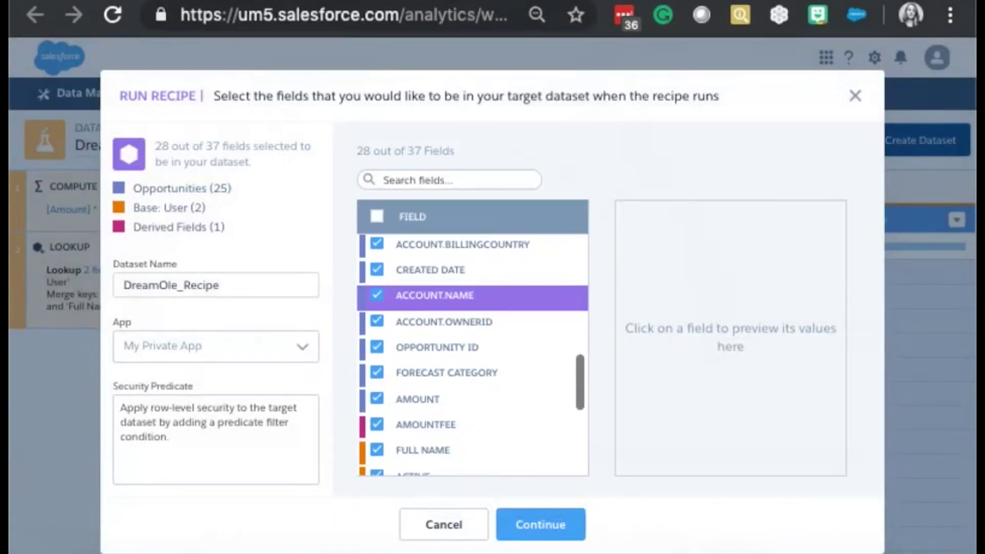
pyautogui.scroll(-1, 472, 314)
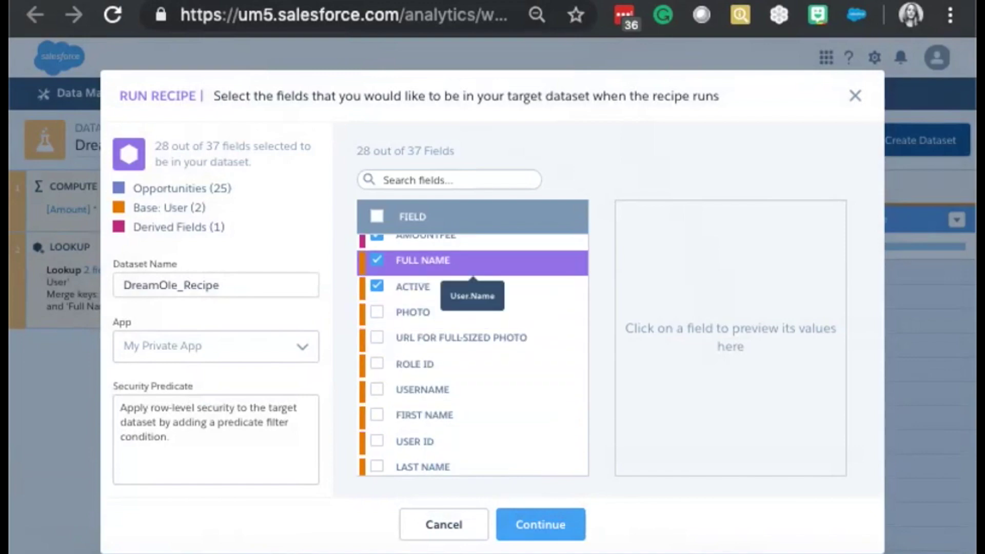
pyautogui.click(377, 259)
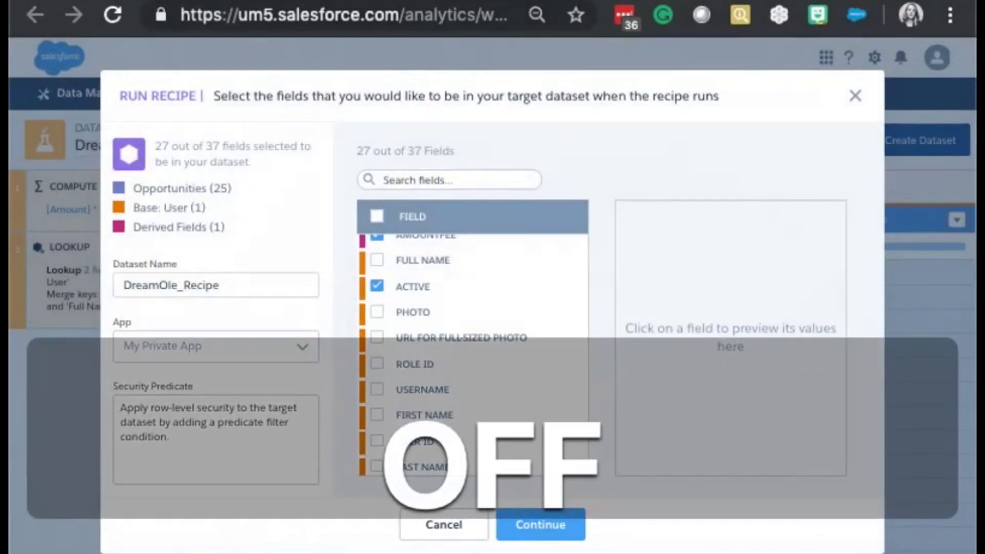
pyautogui.click(540, 524)
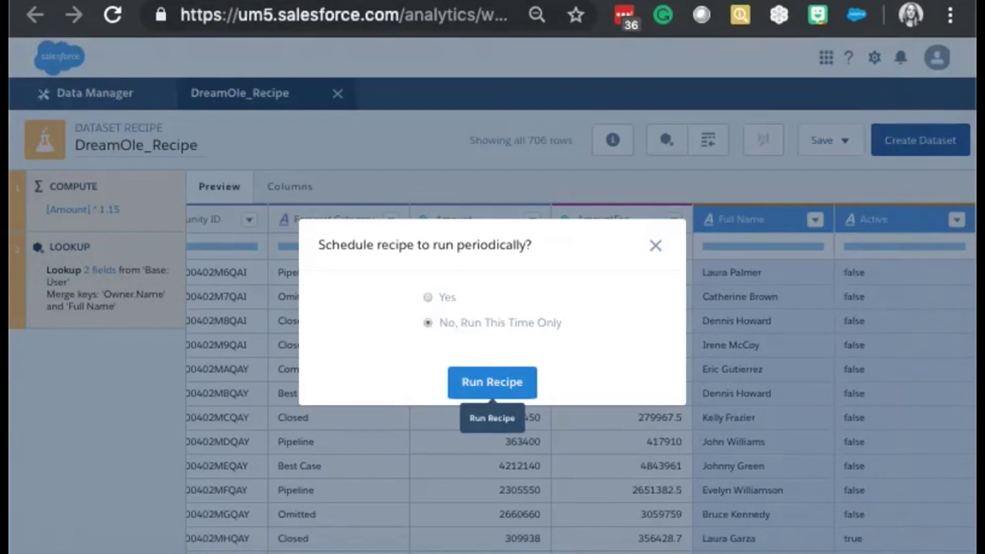
pyautogui.click(492, 382)
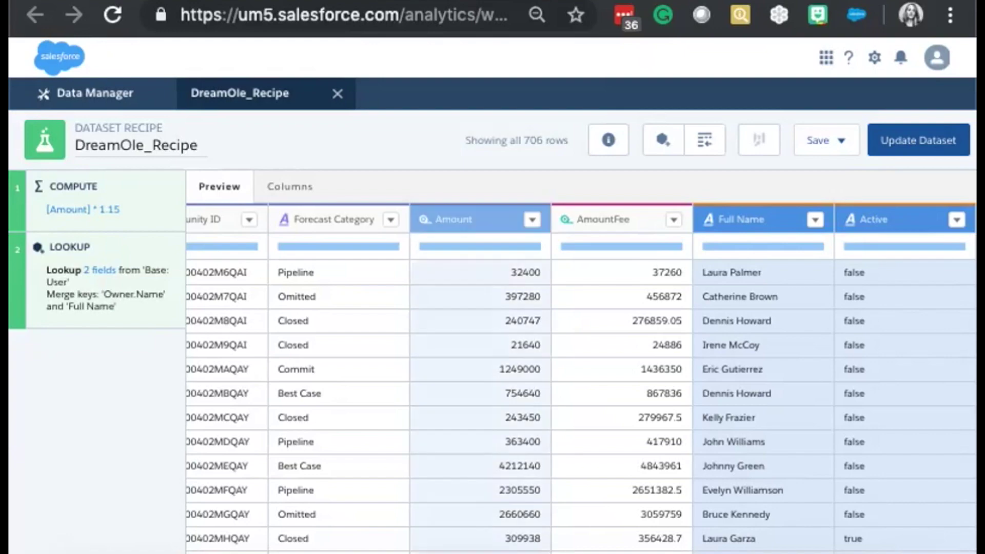
# Narrow the browser window to expose the desktop files, and refresh the Data Manager's job list to check the recipe run
pyautogui.moveTo(976, 277); pyautogui.dragTo(860, 277)
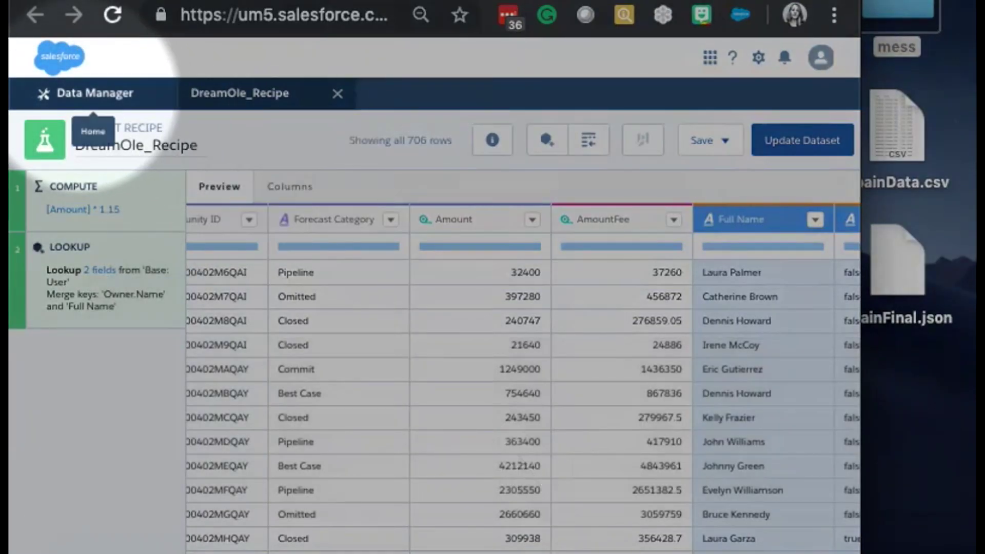
pyautogui.click(82, 93)
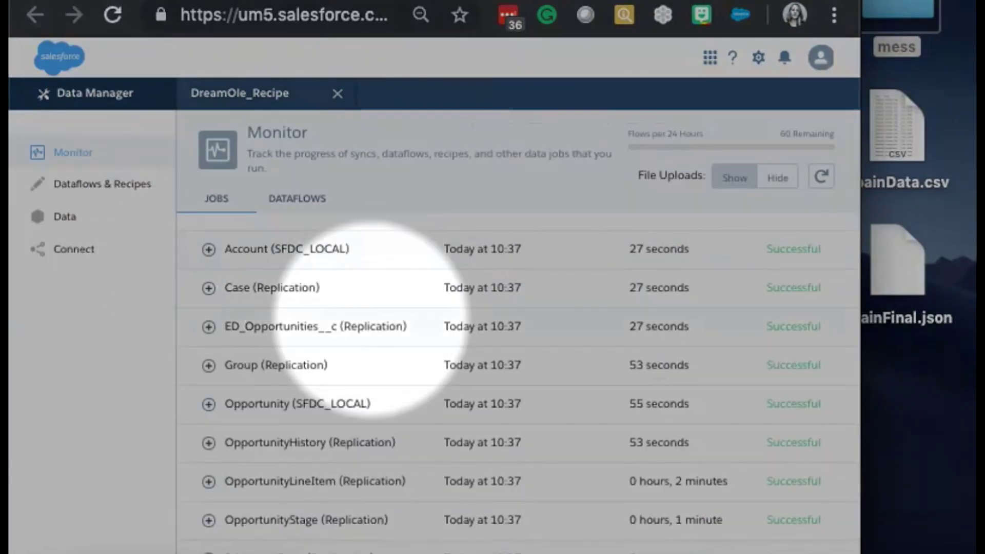
pyautogui.press('F1')
pyautogui.click(820, 176)
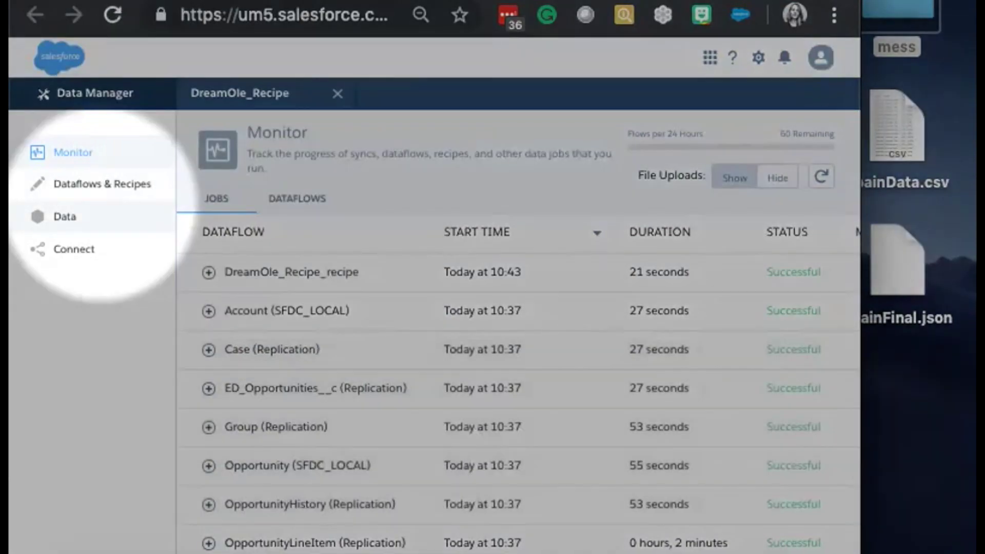
# Start a new dataset in the Data section and load SpainData.csv from the desktop as its upload file
pyautogui.click(72, 216)
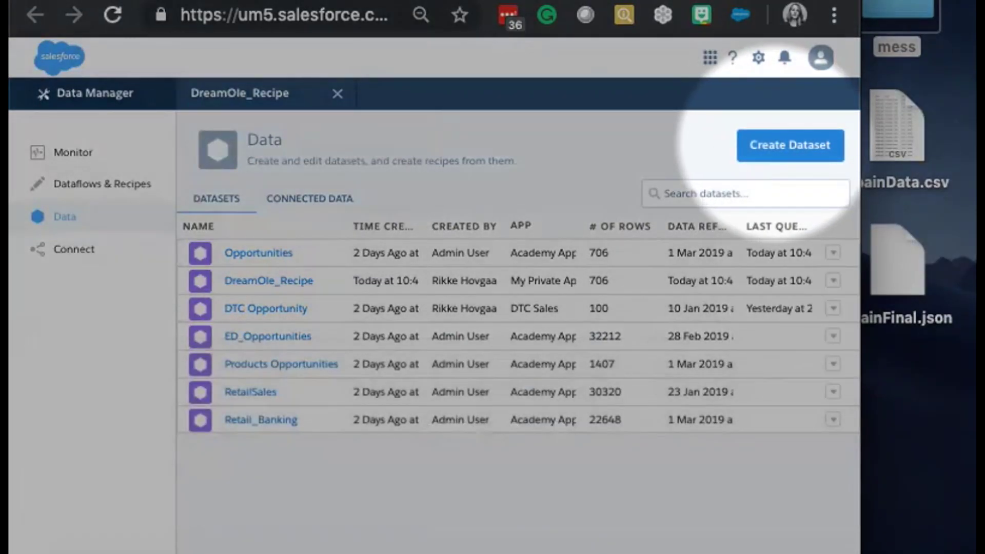
pyautogui.click(769, 146)
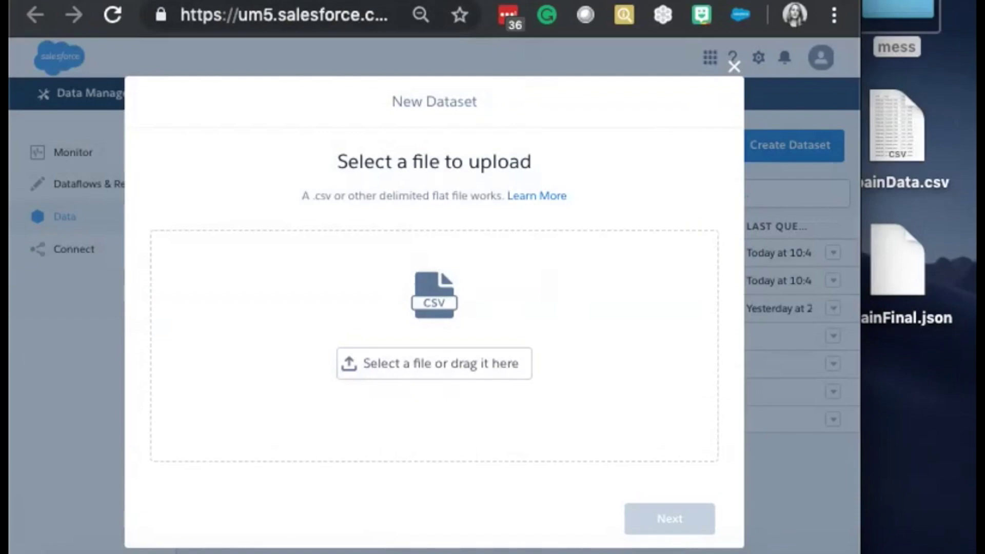
pyautogui.moveTo(896, 125); pyautogui.dragTo(421, 357)
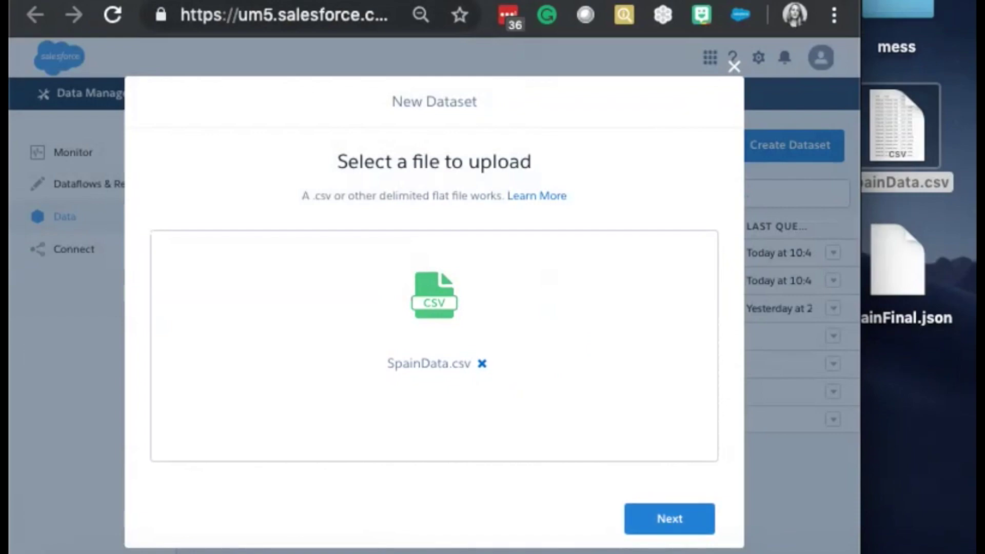
# Accept the dataset name SpainData in My Private App and review its columns in the field attributes preview
pyautogui.click(669, 519)
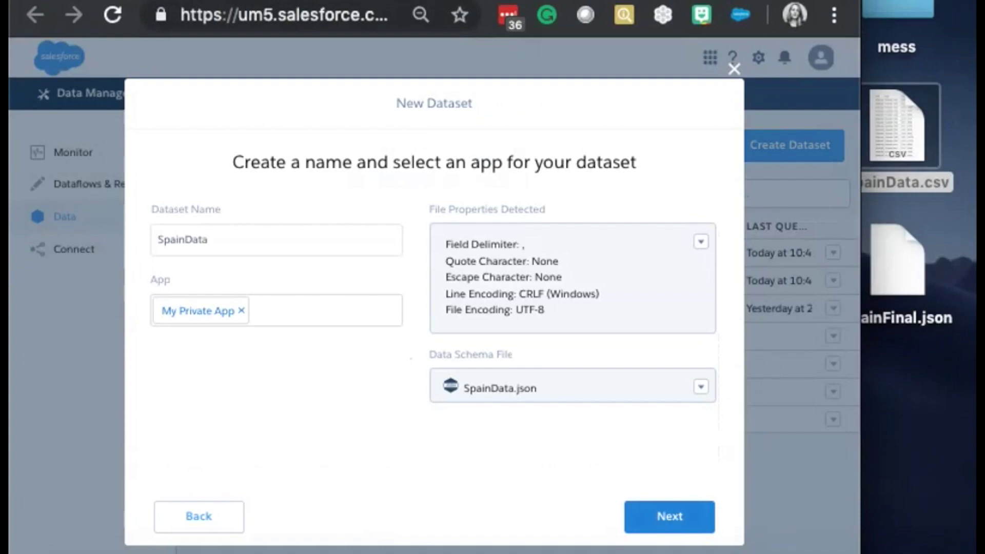
pyautogui.click(669, 516)
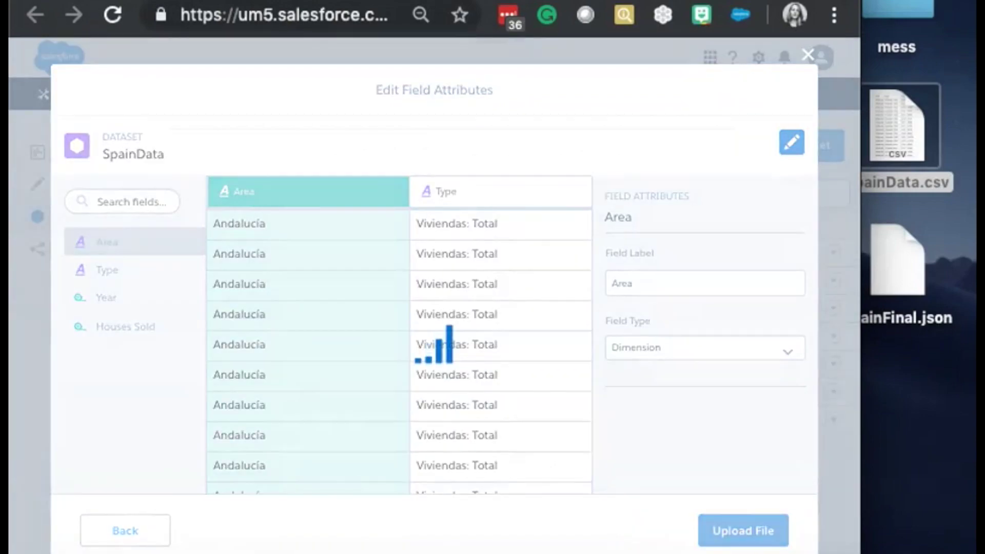
pyautogui.hscroll(4, 399, 334)
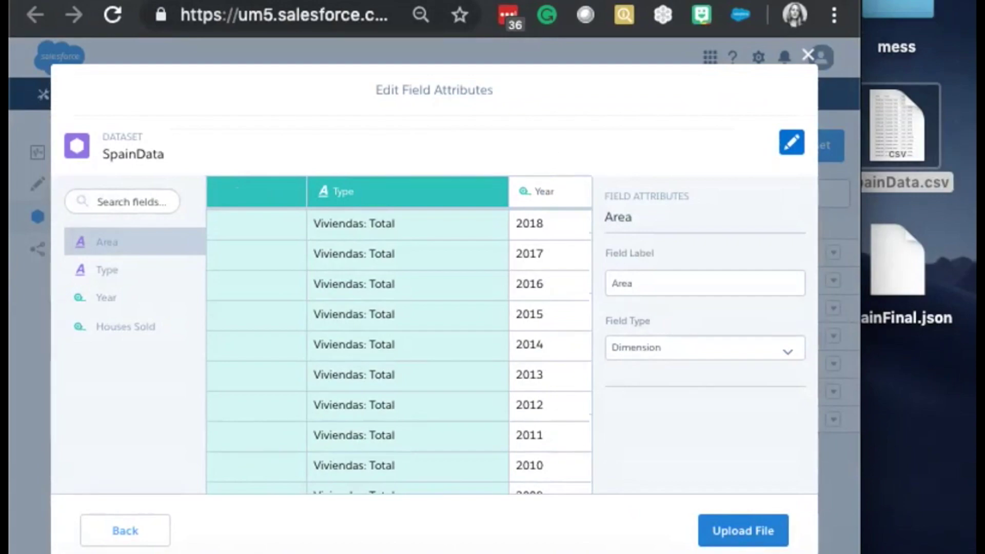
pyautogui.hscroll(-3, 399, 334)
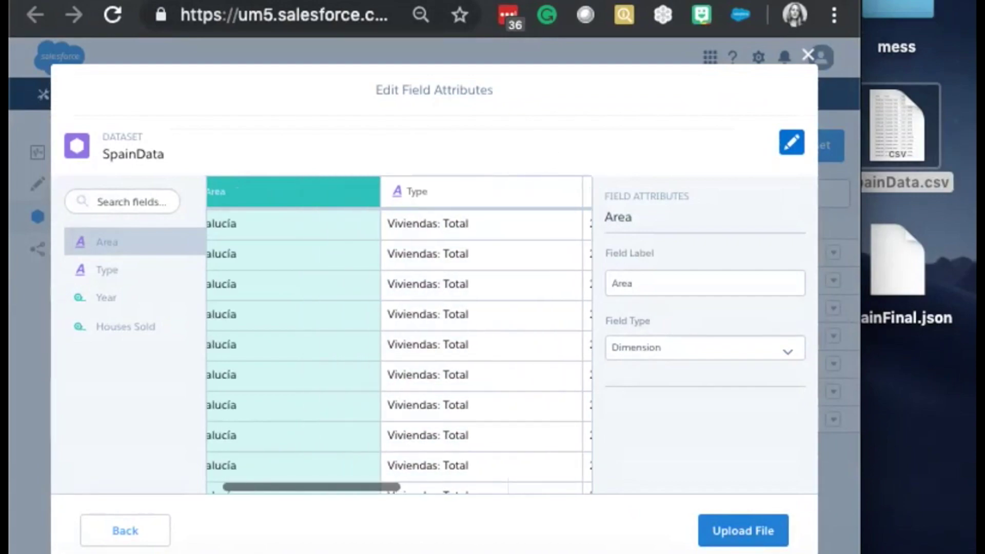
# Change the field type of the Year column in SpainData to Dimension
pyautogui.hscroll(5, 399, 334)
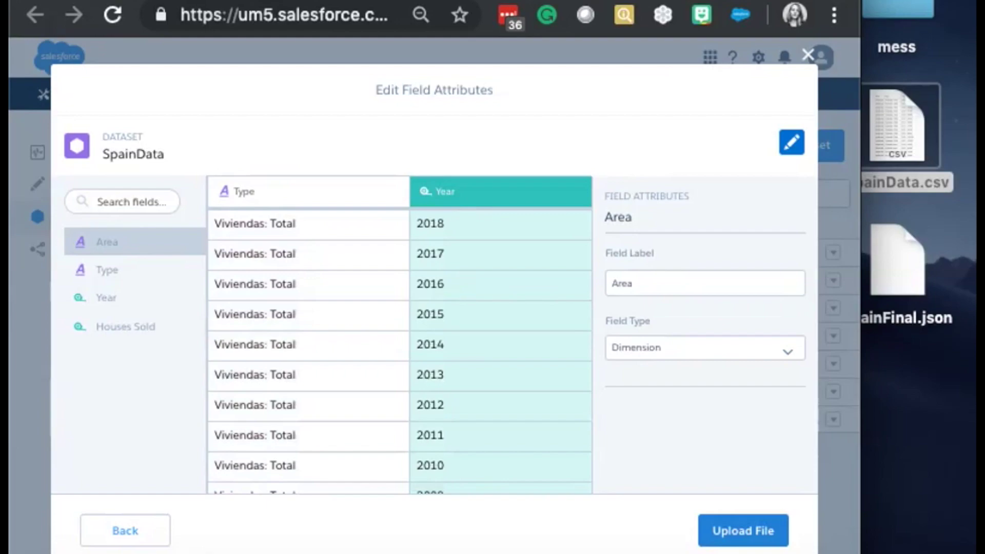
pyautogui.click(500, 191)
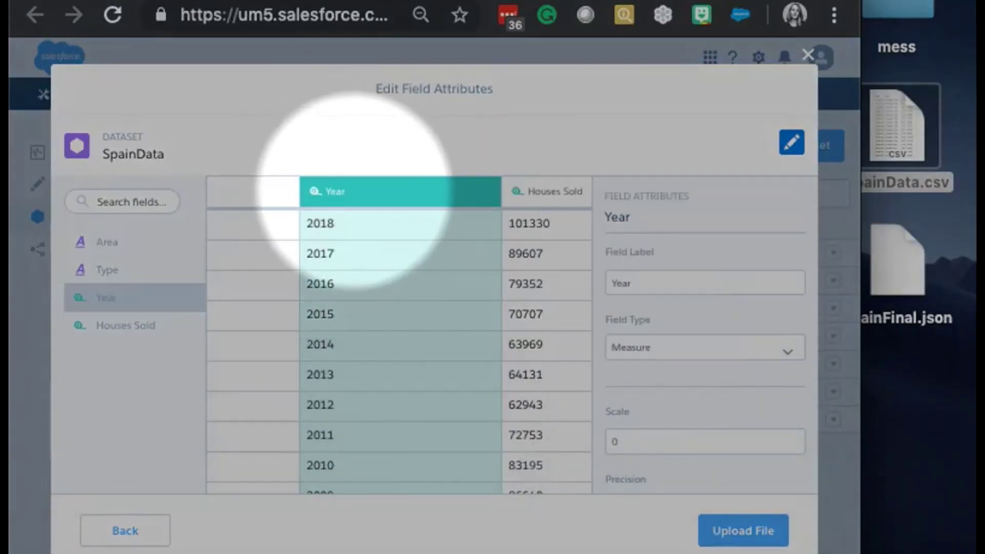
pyautogui.click(710, 347)
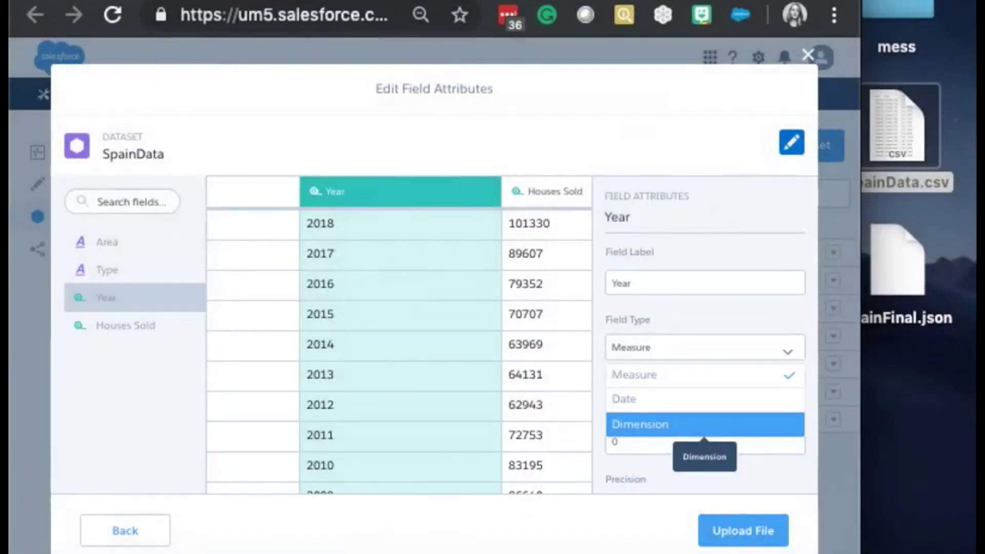
pyautogui.click(704, 424)
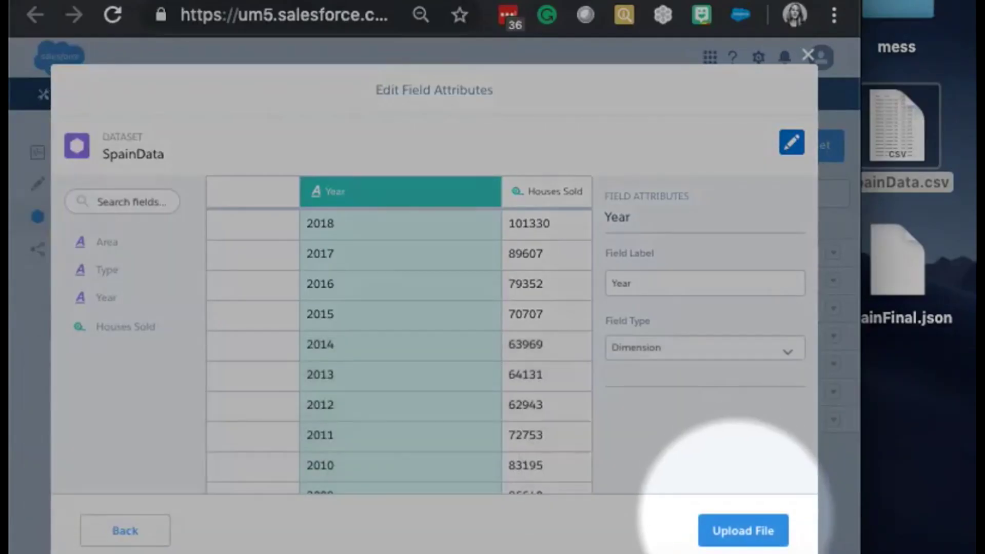
# Upload the file to create the SpainData dataset, and refresh the dataset list by viewing the connected data and returning
pyautogui.click(738, 530)
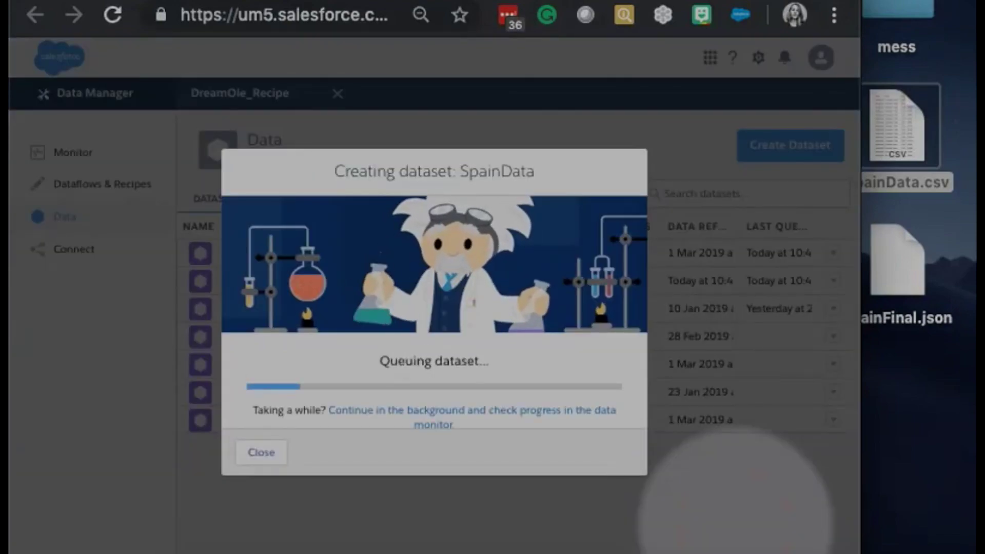
pyautogui.press('F1')
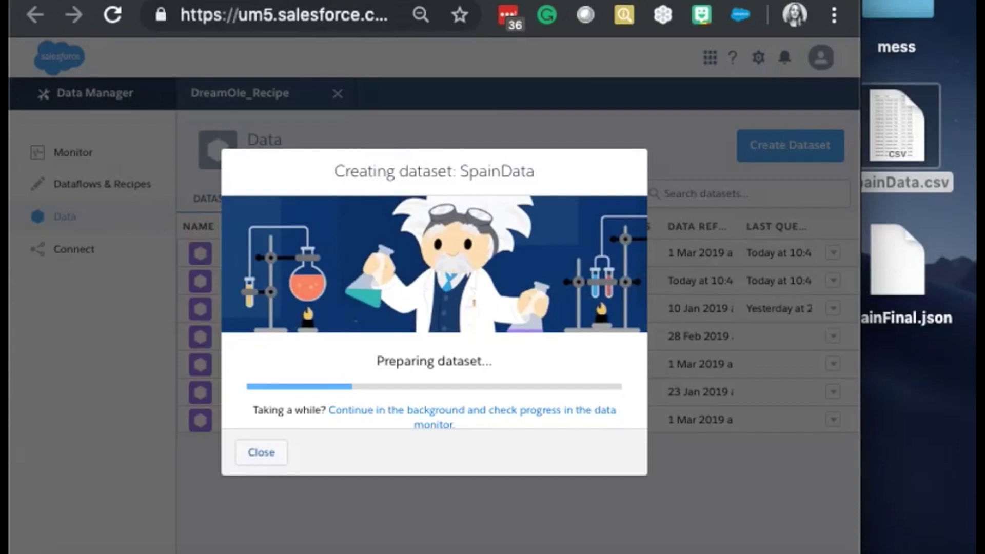
pyautogui.click(261, 451)
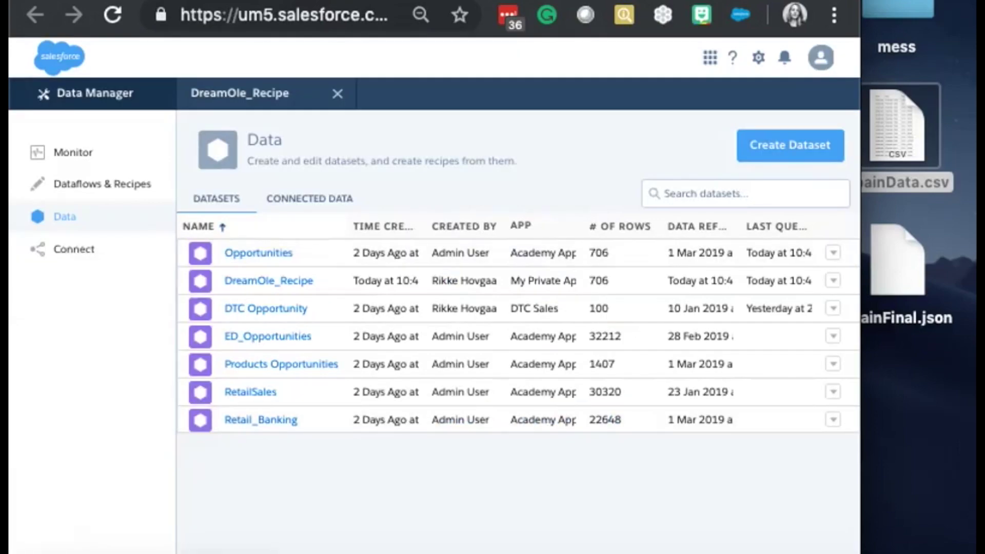
pyautogui.click(309, 199)
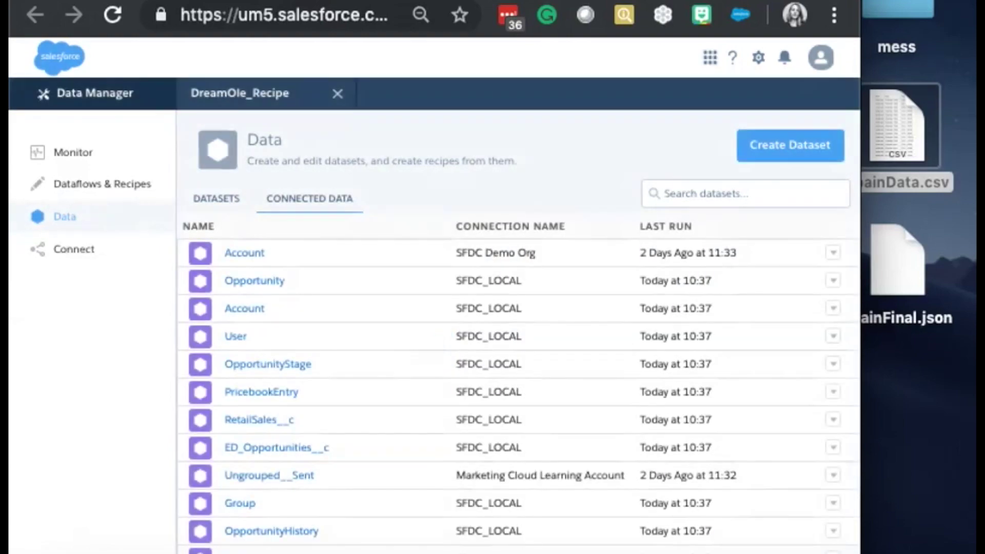
pyautogui.click(216, 199)
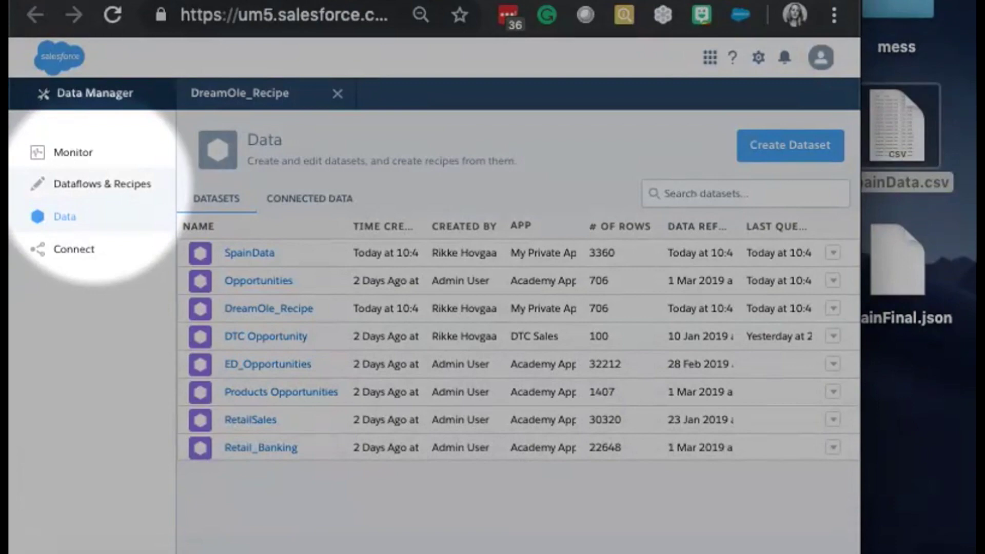
# Create a new dataflow named DreamOle in the Dataflows & Recipes section
pyautogui.click(95, 187)
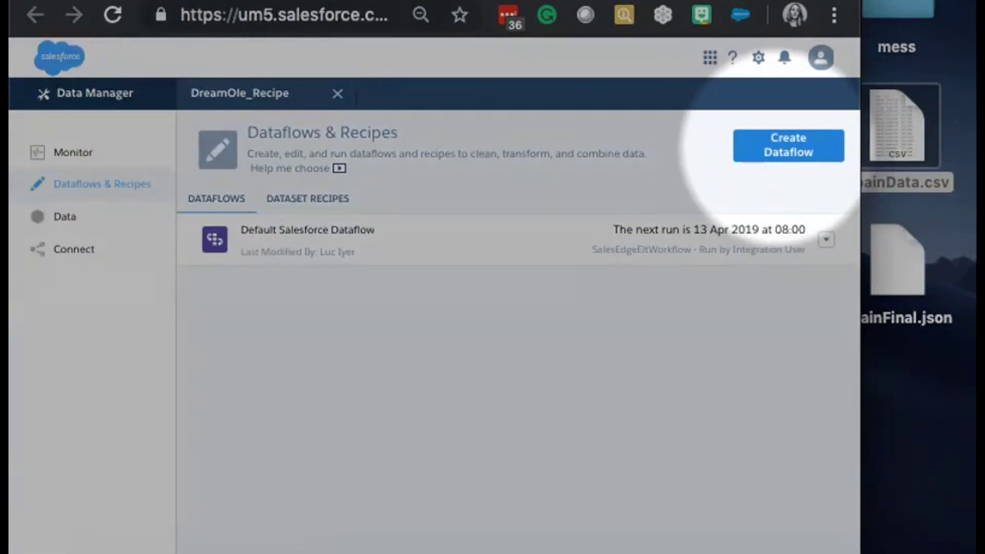
pyautogui.click(772, 145)
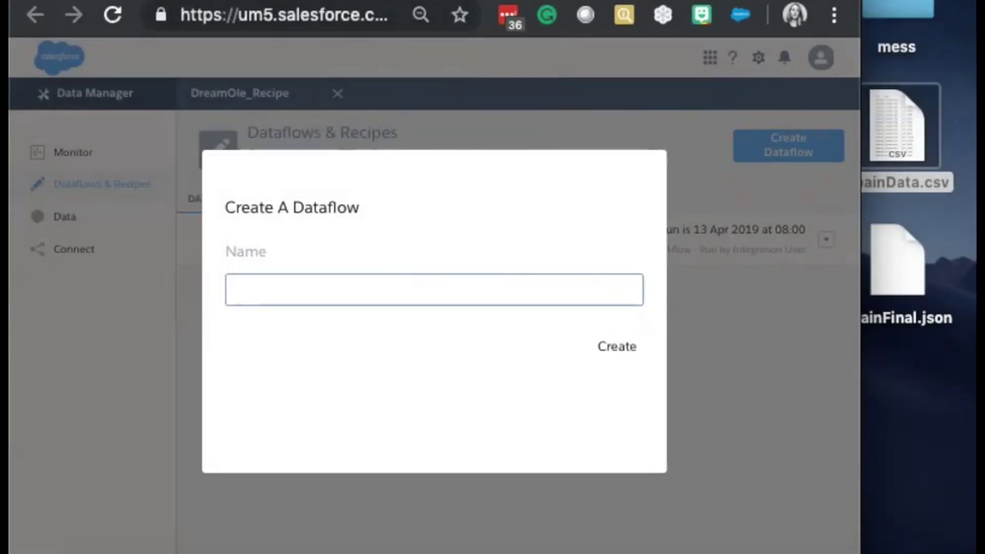
pyautogui.write('DreamOle')
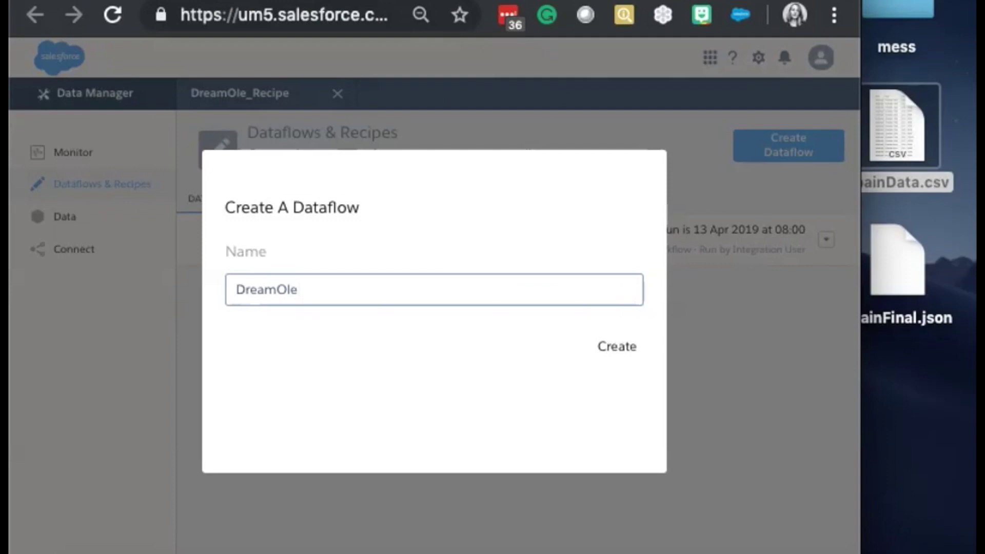
pyautogui.press('Tab')
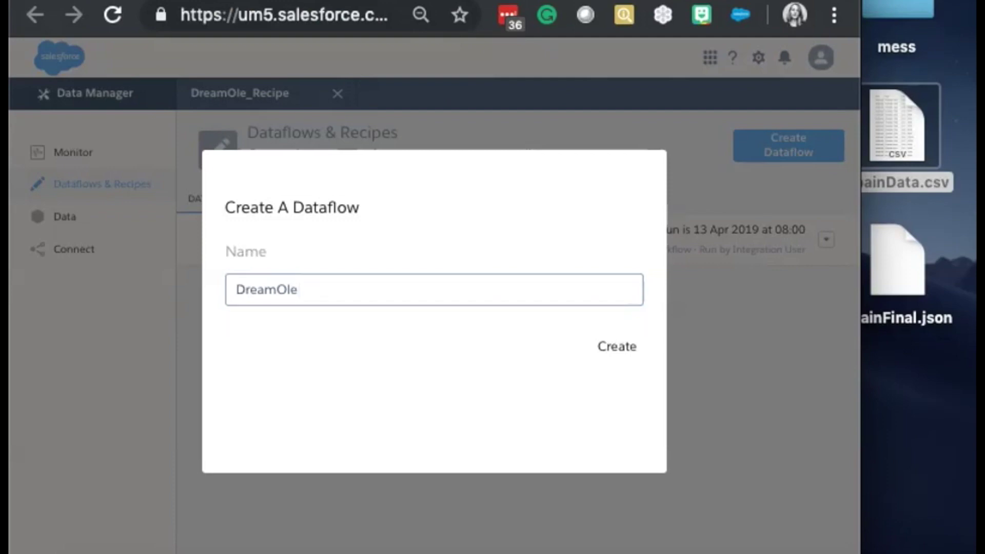
pyautogui.press('Return')
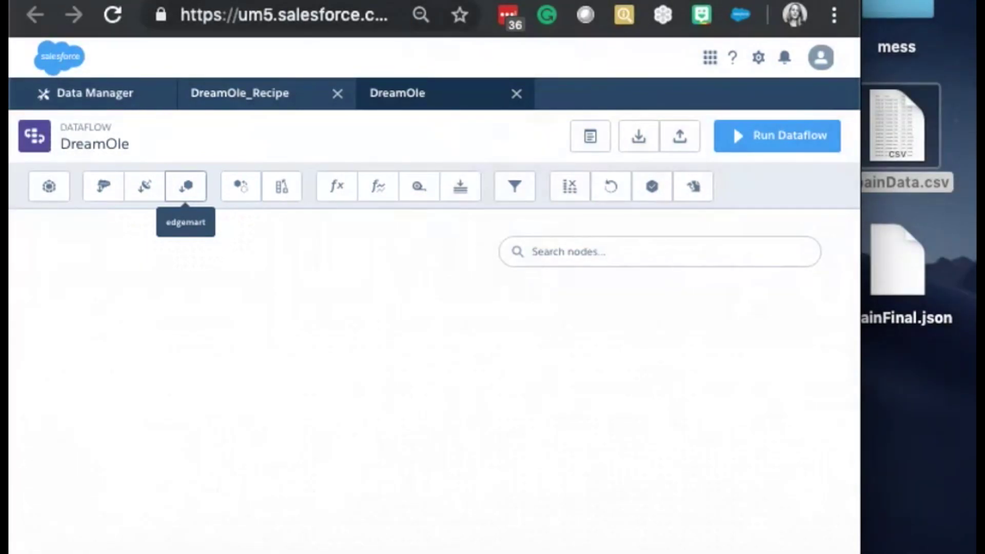
# Add an edgemart node named edgemart_SpainData that loads the SpainData dataset, and move it lower on the canvas
pyautogui.click(186, 186)
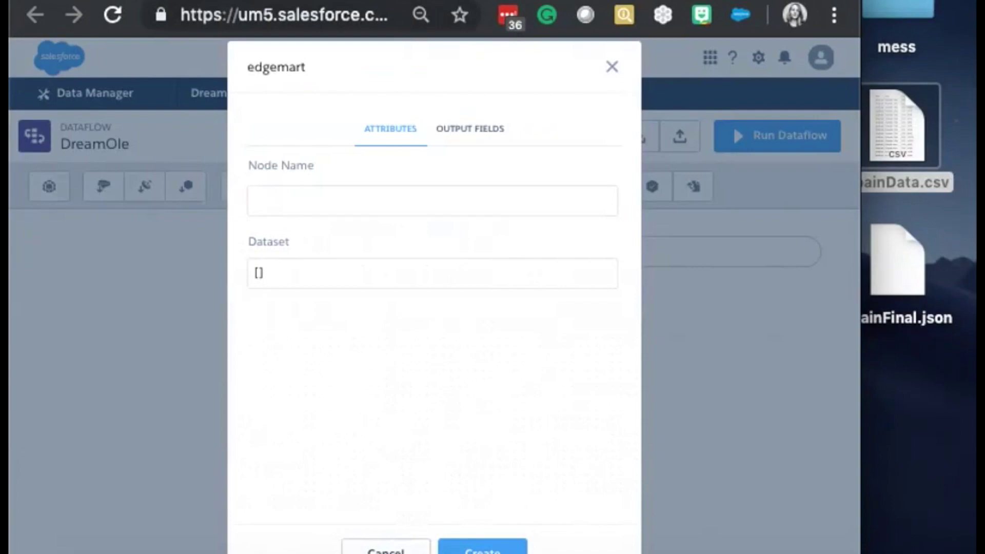
pyautogui.write('edge')
pyautogui.write('mart_S')
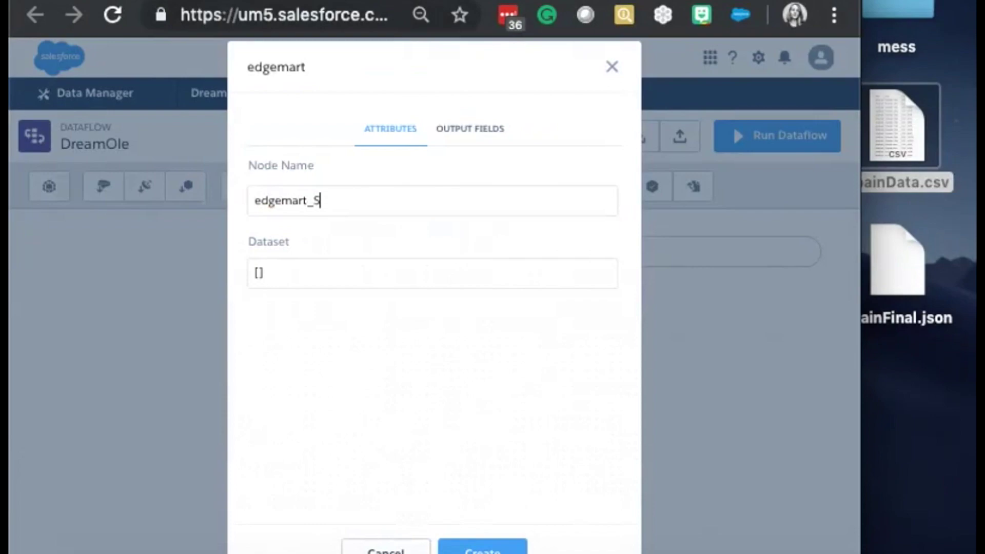
pyautogui.write('painData')
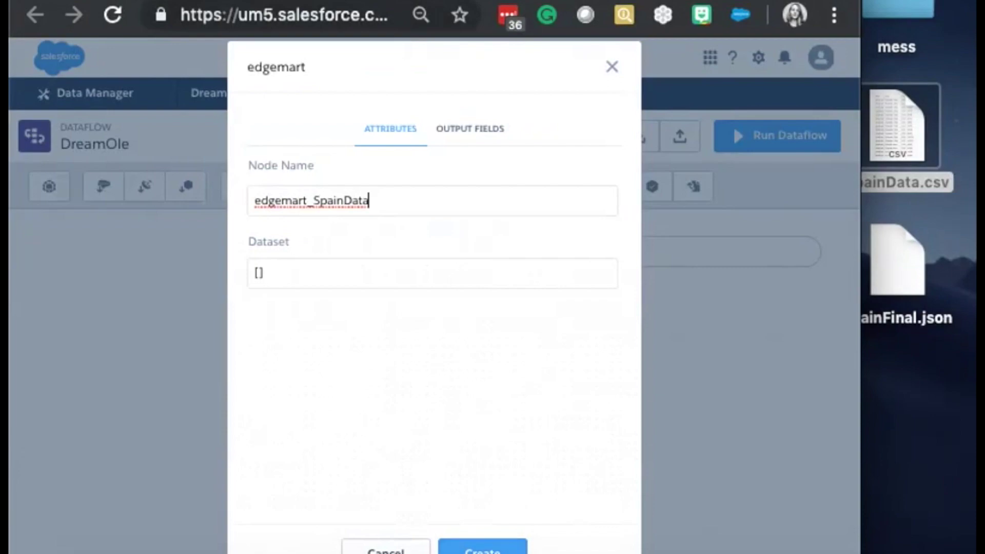
pyautogui.click(283, 273)
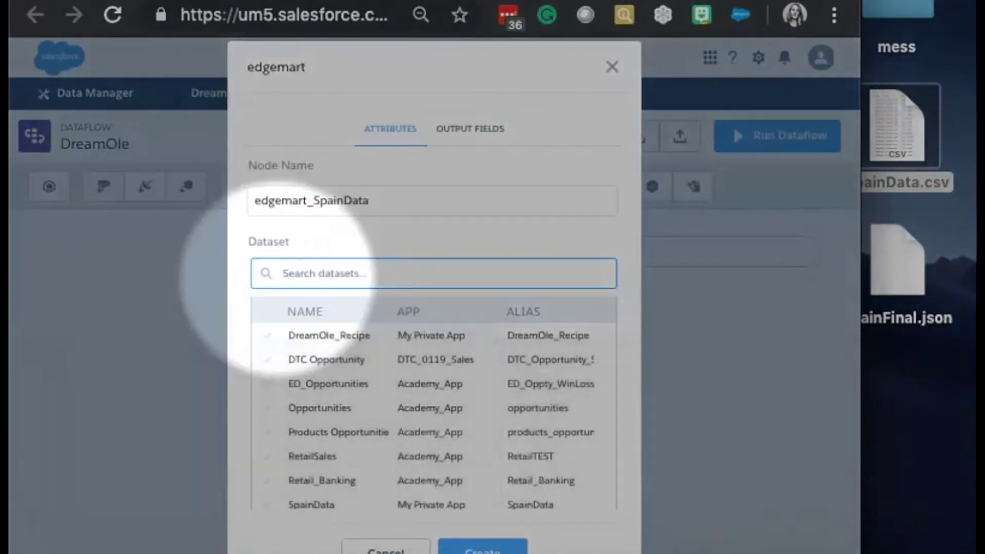
pyautogui.scroll(-1, 317, 451)
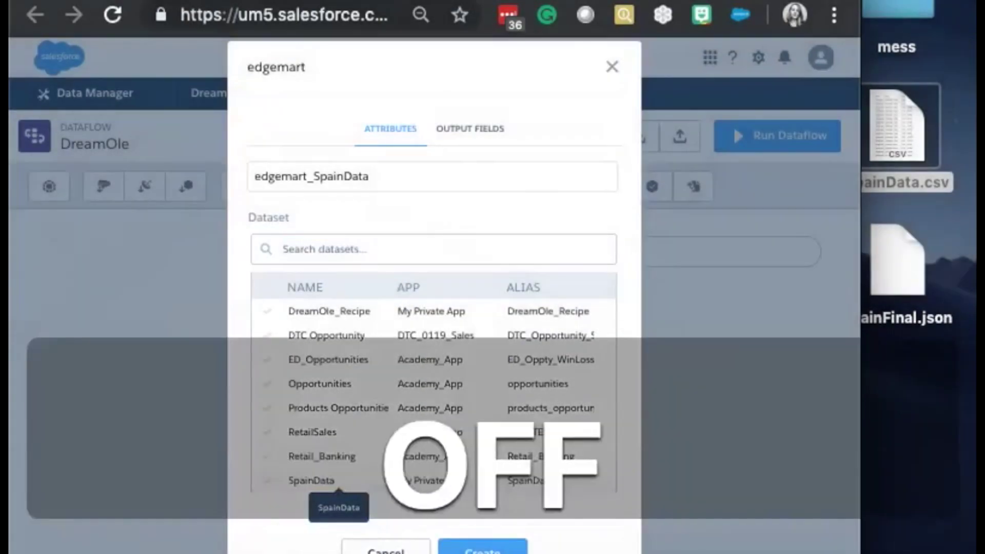
pyautogui.click(311, 480)
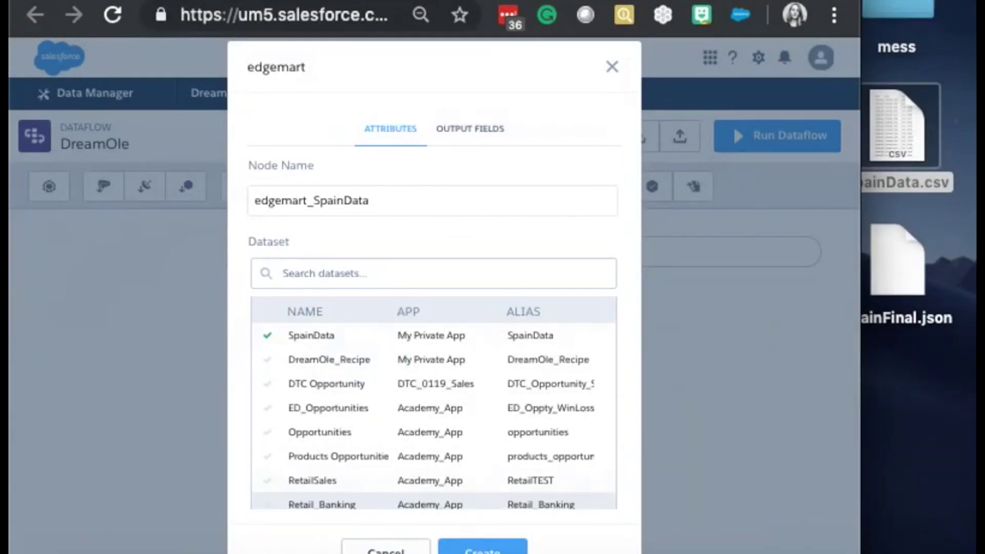
pyautogui.press('F1')
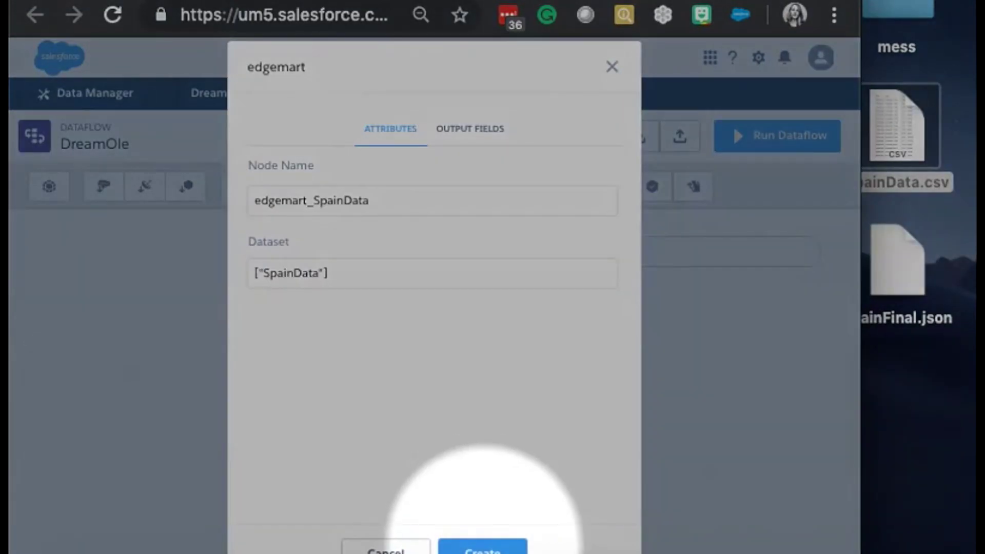
pyautogui.click(482, 550)
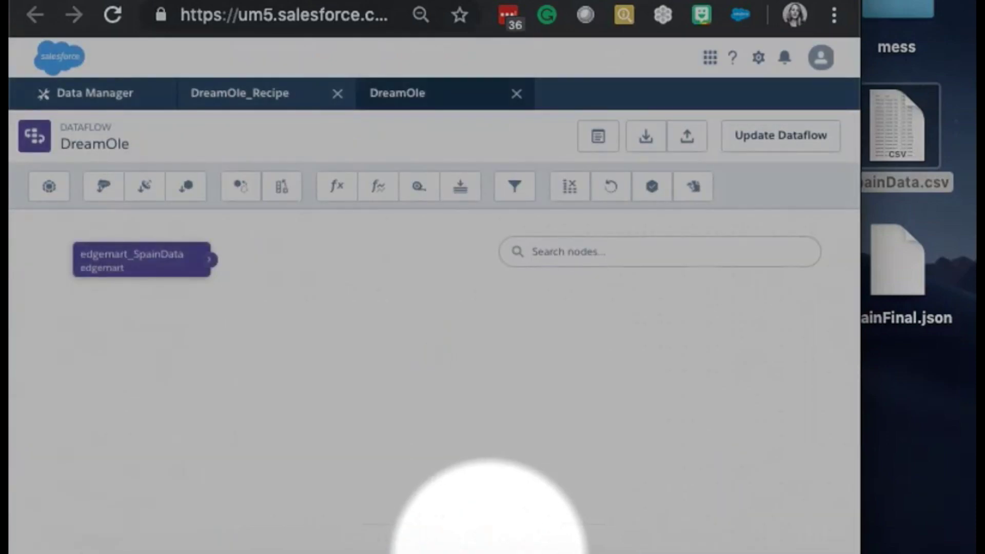
pyautogui.press('ctrl+alt+super+m')
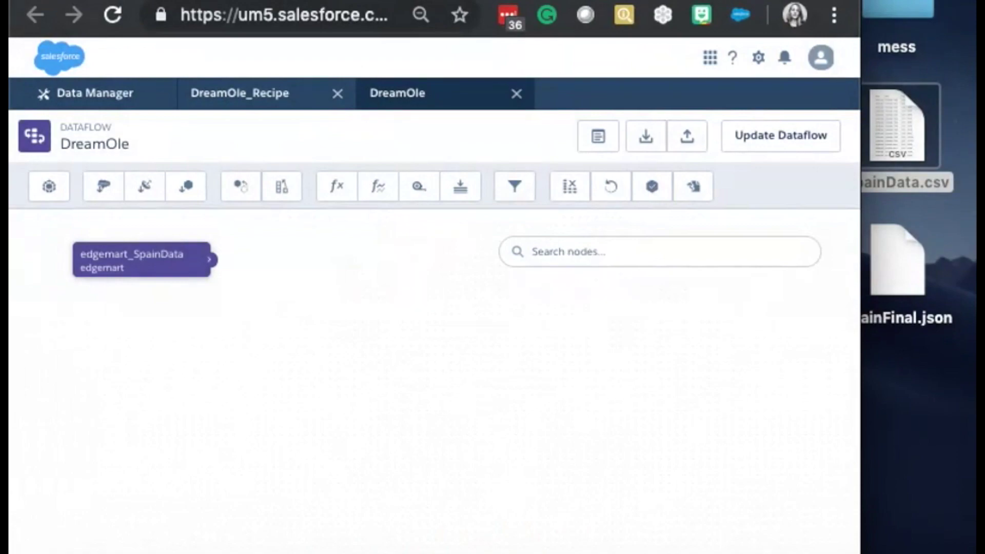
pyautogui.moveTo(141, 259); pyautogui.dragTo(124, 369)
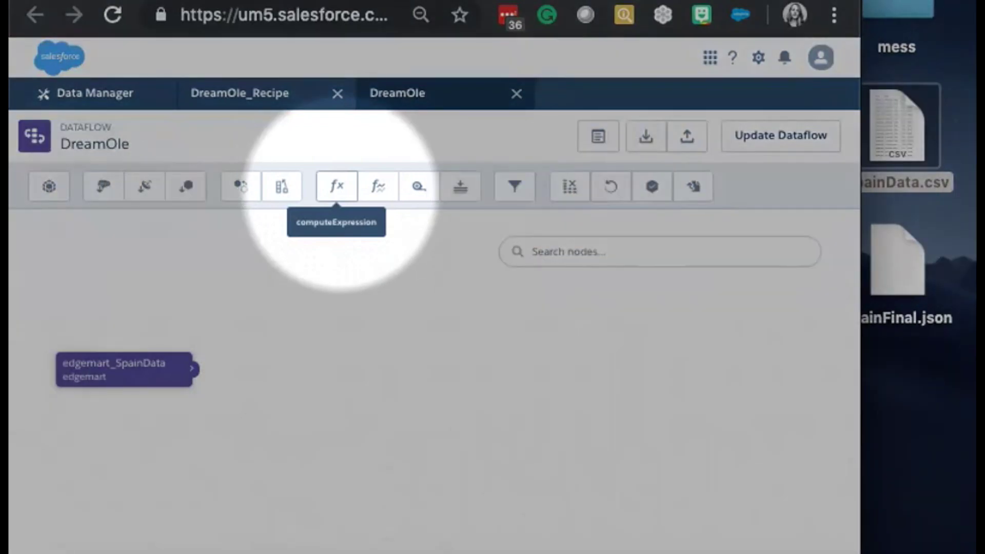
# Start a computeExpression node named Compute_Date with edgemart_SpainData as its source
pyautogui.click(336, 186)
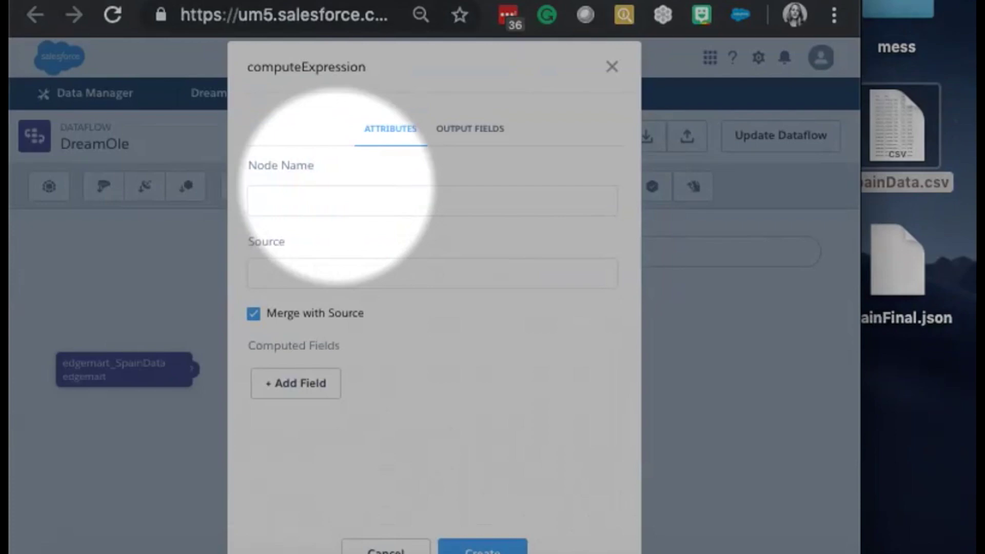
pyautogui.click(336, 208)
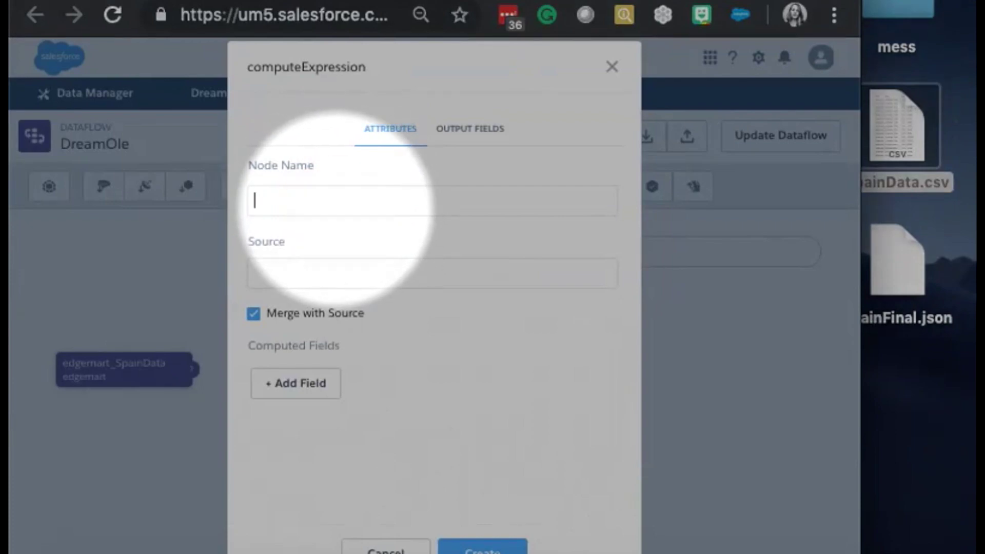
pyautogui.write('Comp')
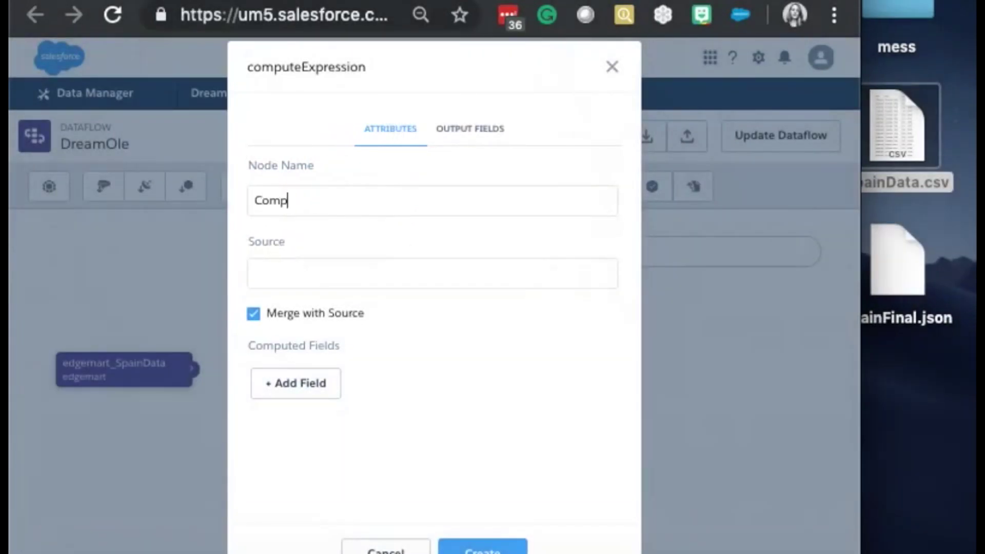
pyautogui.write('ute_Date')
pyautogui.click(432, 273)
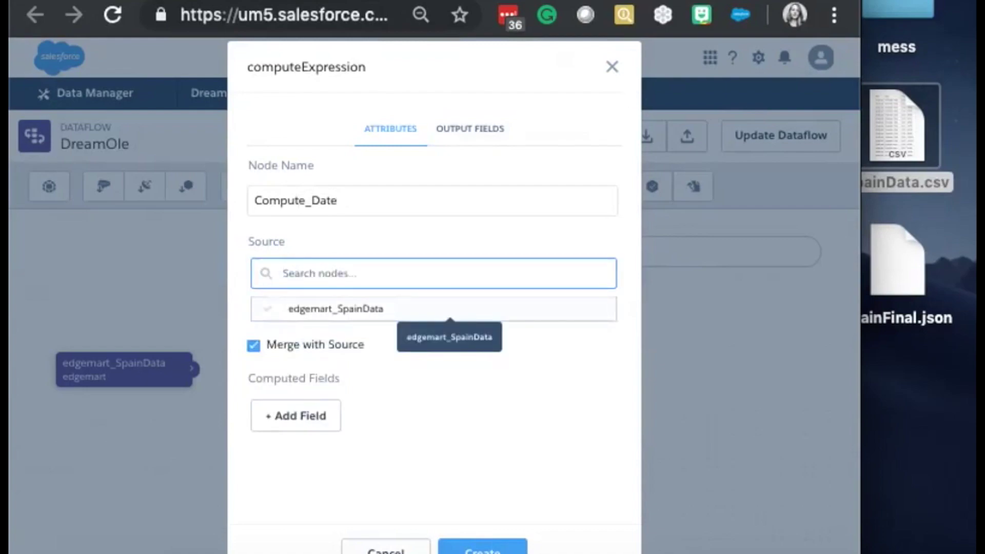
pyautogui.click(336, 308)
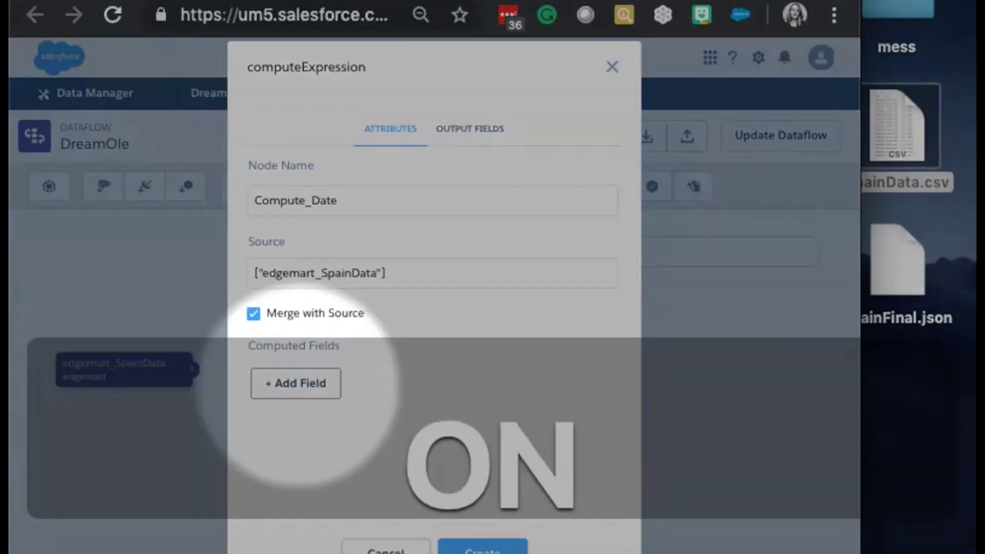
# Add a computed field of type Date to the Compute_Date node, with Date as both its name and label
pyautogui.click(295, 383)
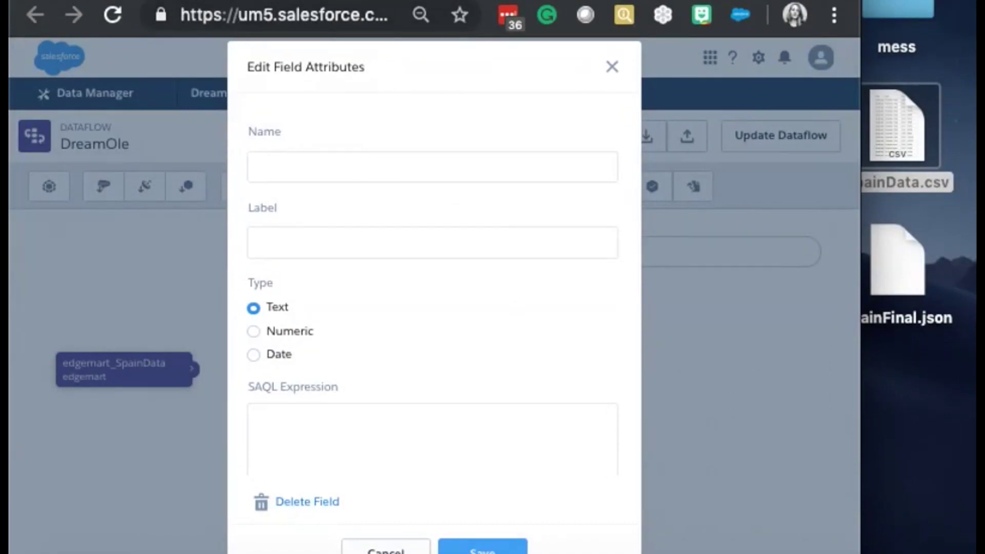
pyautogui.click(253, 355)
pyautogui.write('Date')
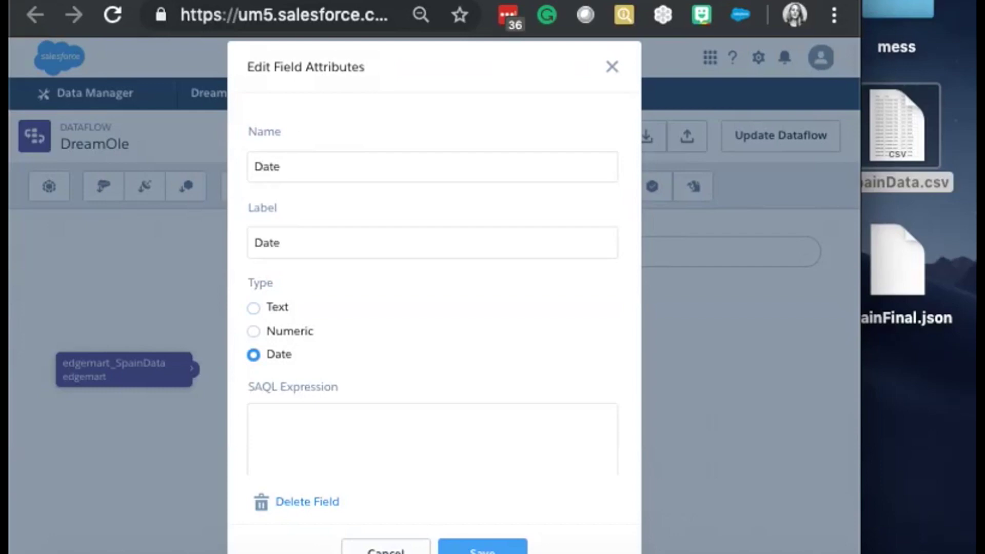
# Enter a SAQL expression for the Date field that converts the year plus a suffix: toDate('Year' + "-01-01")
pyautogui.scroll(-3, 432, 282)
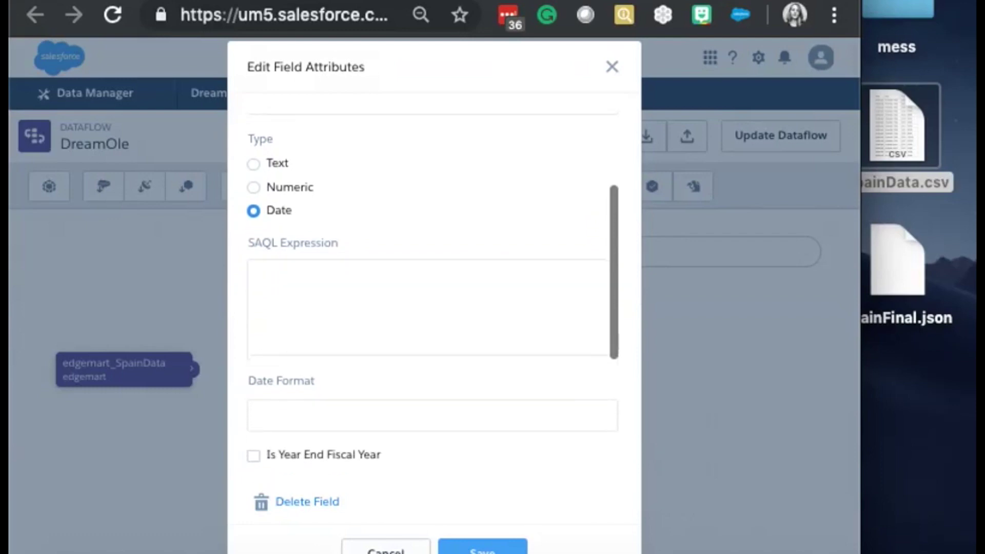
pyautogui.click(258, 290)
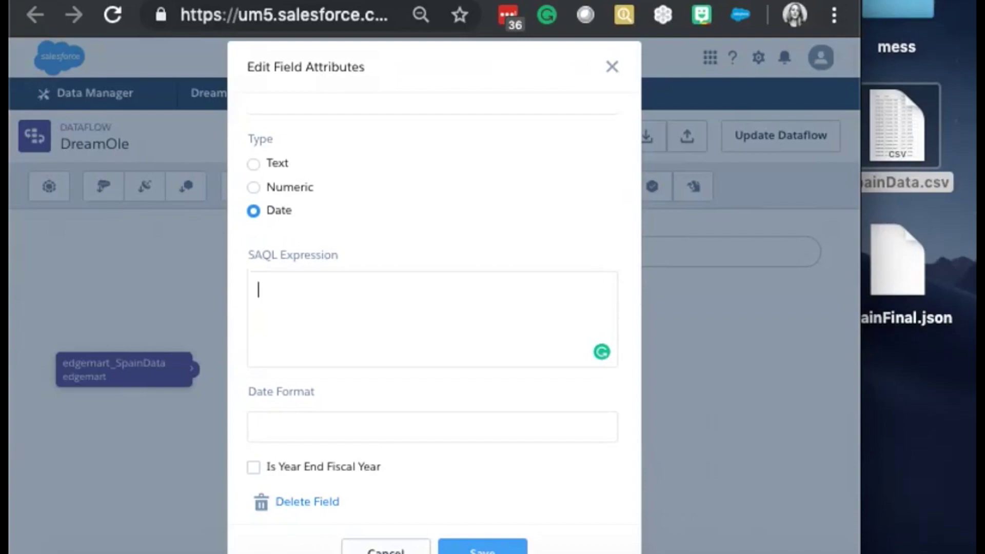
pyautogui.write('to')
pyautogui.write('D')
pyautogui.write('ate')
pyautogui.write('()')
pyautogui.write("'")
pyautogui.write("Year'")
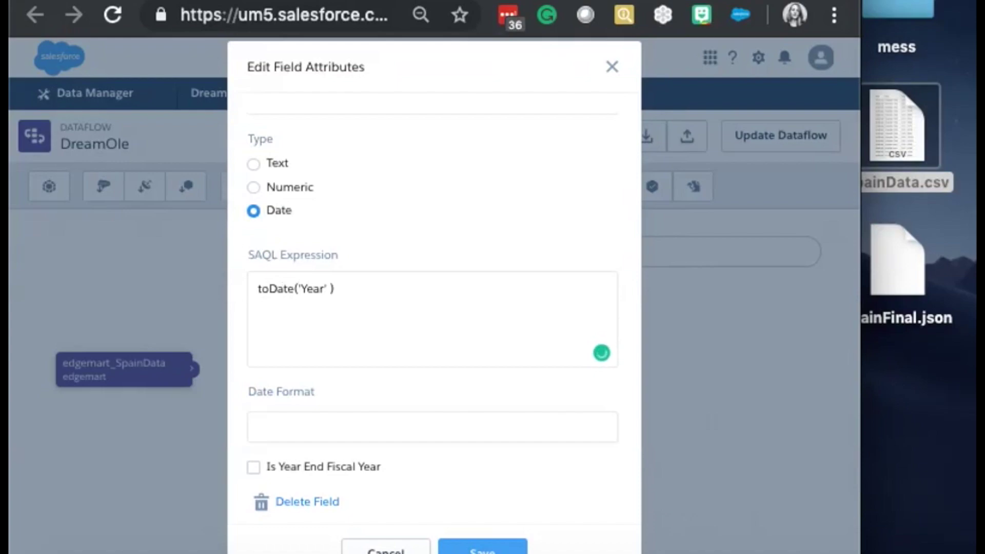
pyautogui.write('=')
pyautogui.press('BackSpace')
pyautogui.write('+ ')
pyautogui.write('""')
pyautogui.write('-')
pyautogui.write('01-0')
pyautogui.write('1')
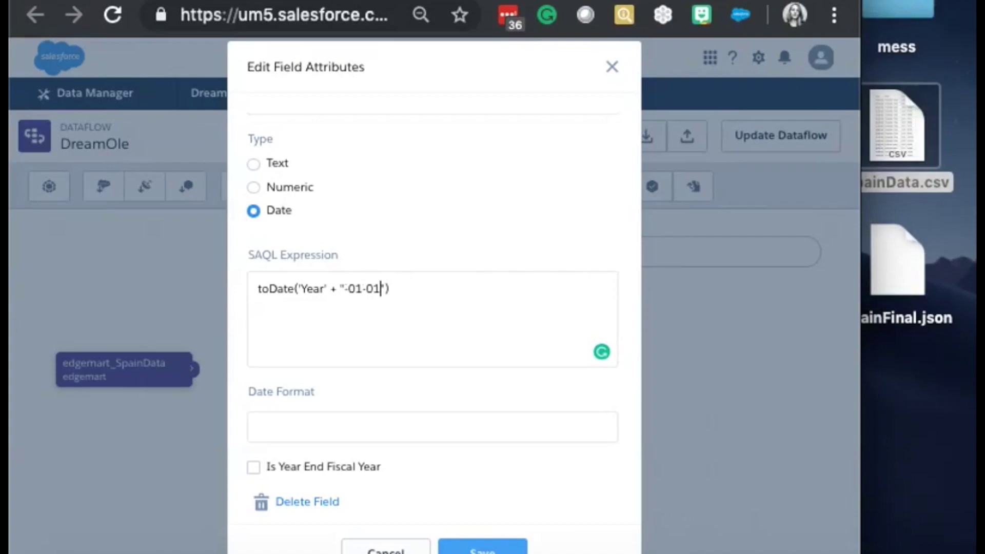
# Add "yyyy-MM-dd" as the second argument of the toDate function in the SAQL expression
pyautogui.press('Right')
pyautogui.press('Right')
pyautogui.press('Left')
pyautogui.write(',')
pyautogui.write('""')
pyautogui.press('Left')
pyautogui.write('yyyy')
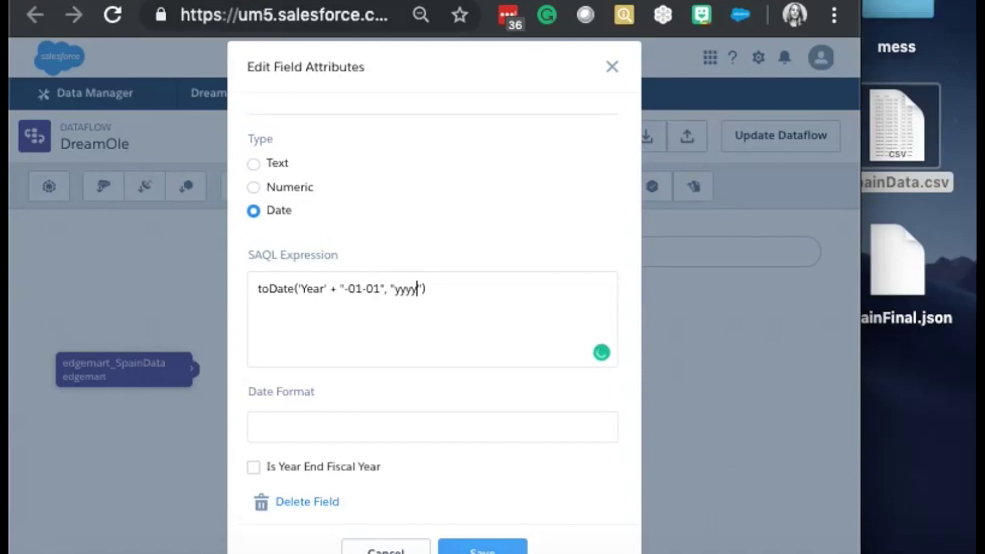
pyautogui.write('-MM-dd')
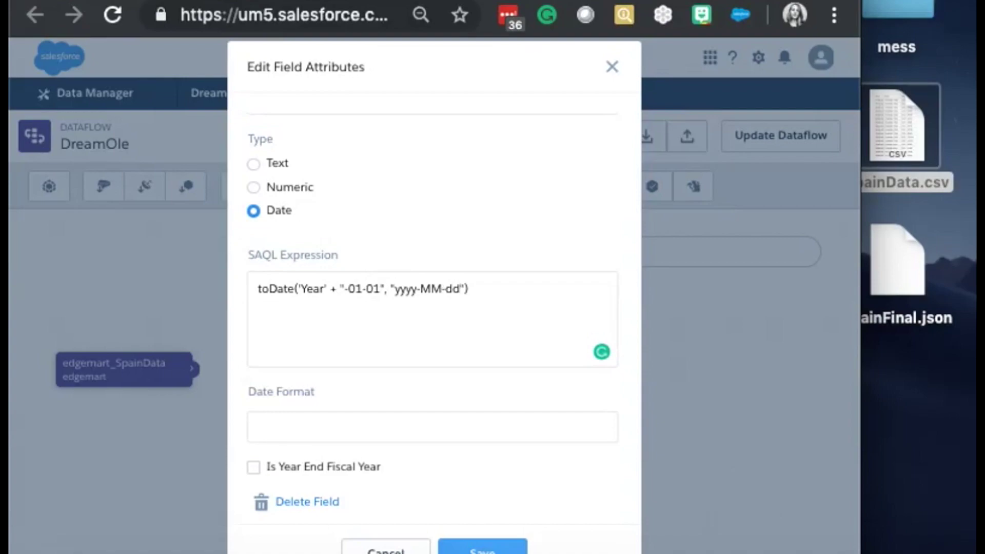
# Set the Date field's date format to yyyy-MM-dd and create the Compute_Date node with the saved field
pyautogui.scroll(-1, 432, 295)
pyautogui.scroll(-1, 432, 295)
pyautogui.scroll(-1, 432, 295)
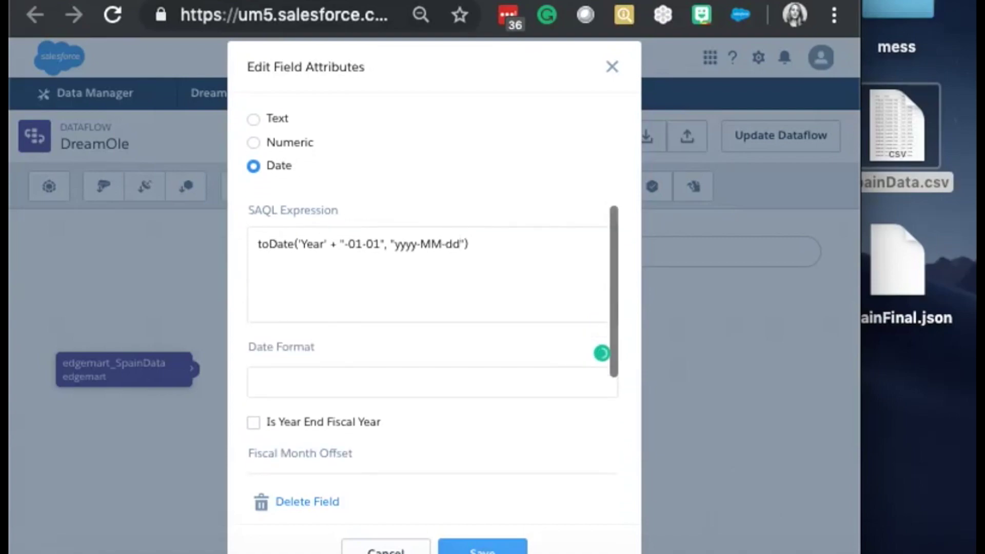
pyautogui.click(255, 381)
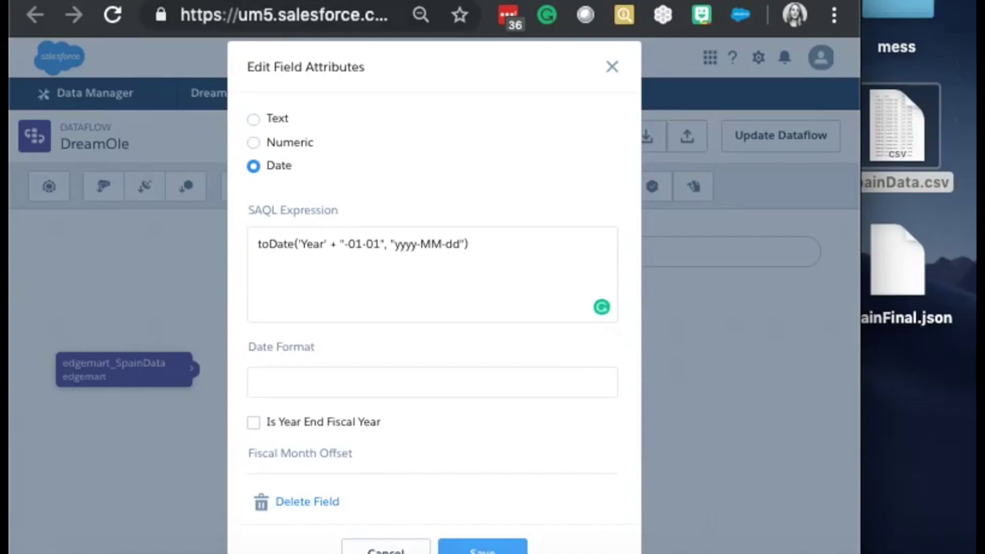
pyautogui.moveTo(461, 244); pyautogui.dragTo(395, 244)
pyautogui.press('super+c')
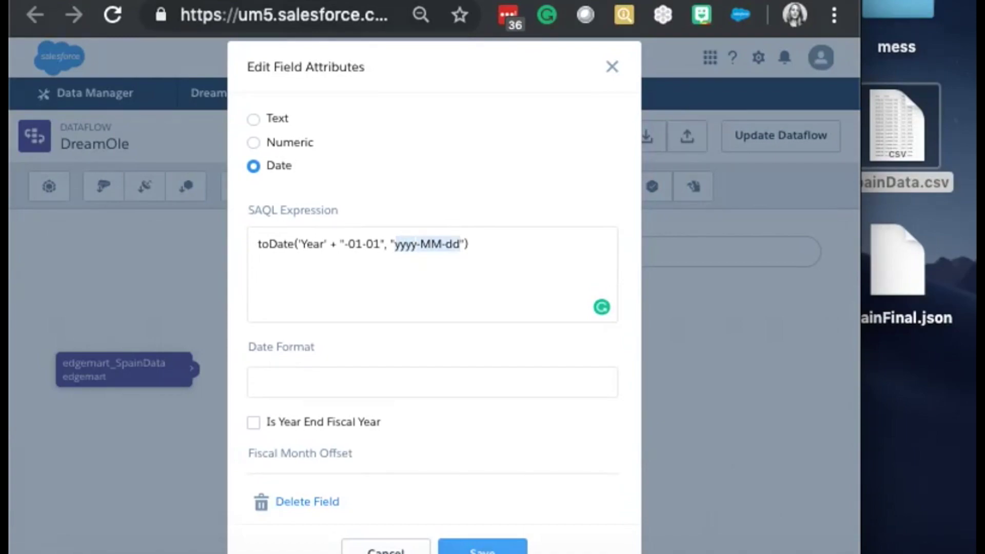
pyautogui.click(255, 382)
pyautogui.press('super+v')
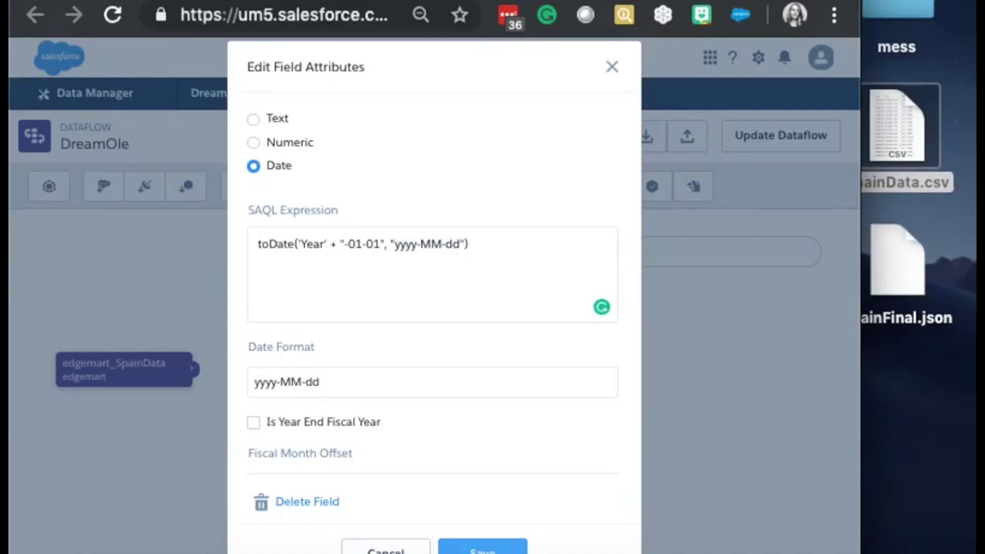
pyautogui.scroll(-5, 432, 293)
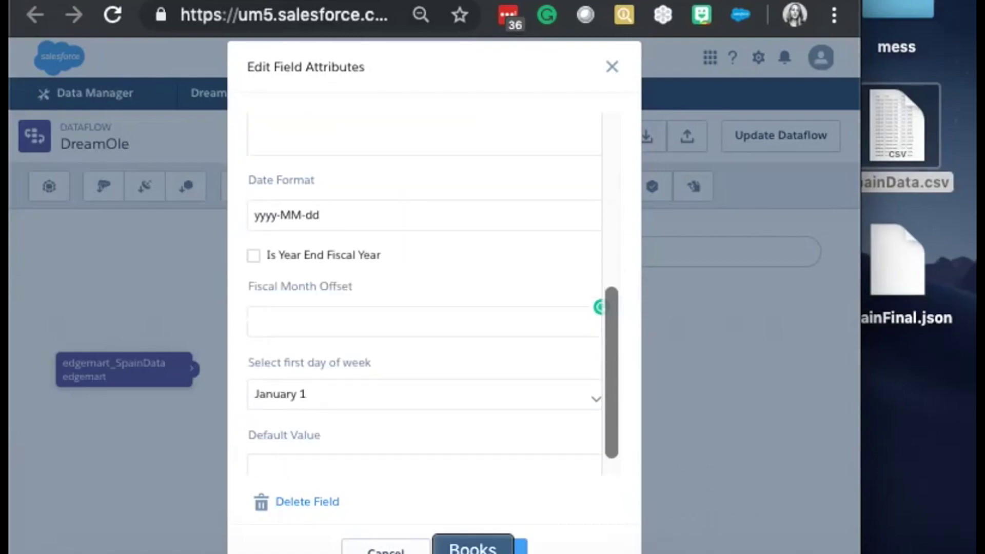
pyautogui.click(482, 547)
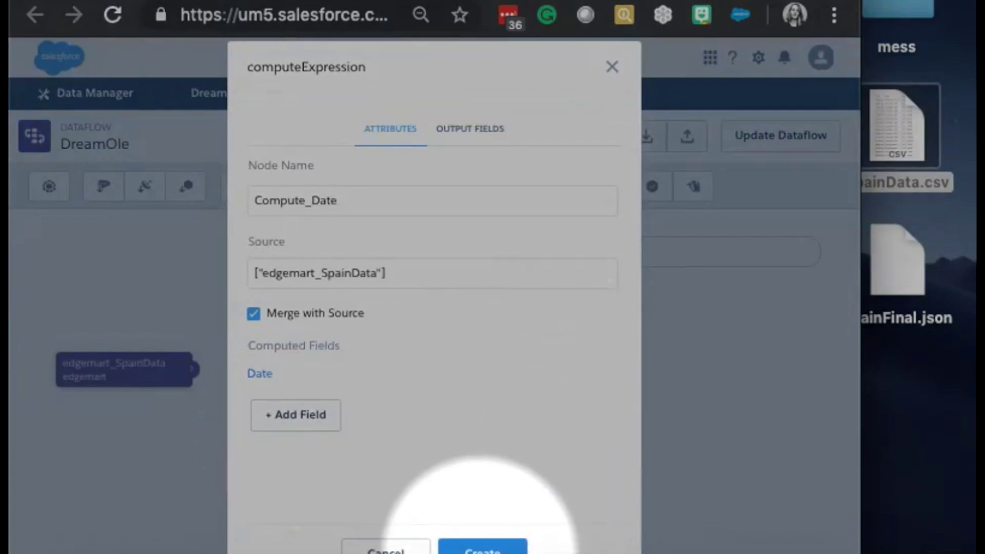
pyautogui.click(481, 550)
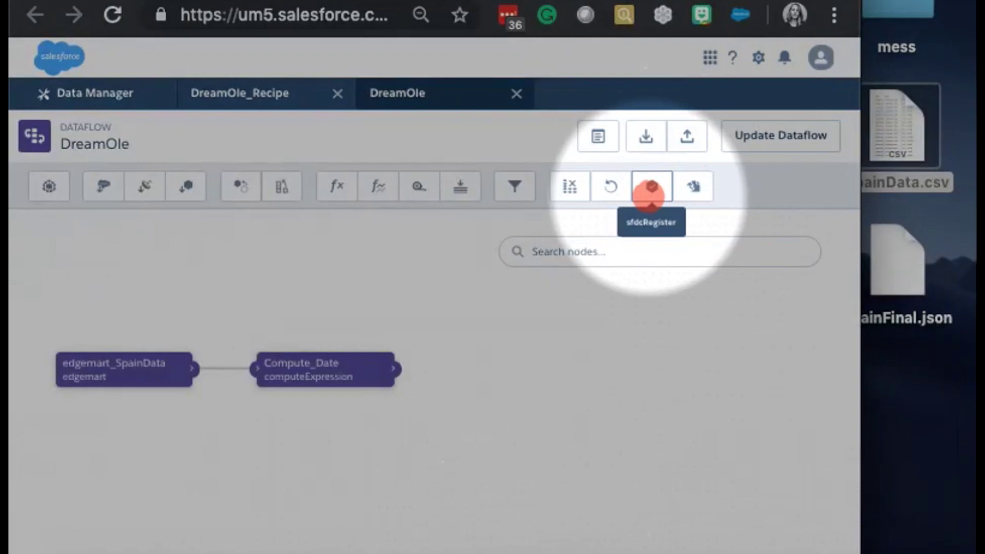
# Start an sfdcRegister node named register_DreamOle with Compute_Date as its source node
pyautogui.press('F1')
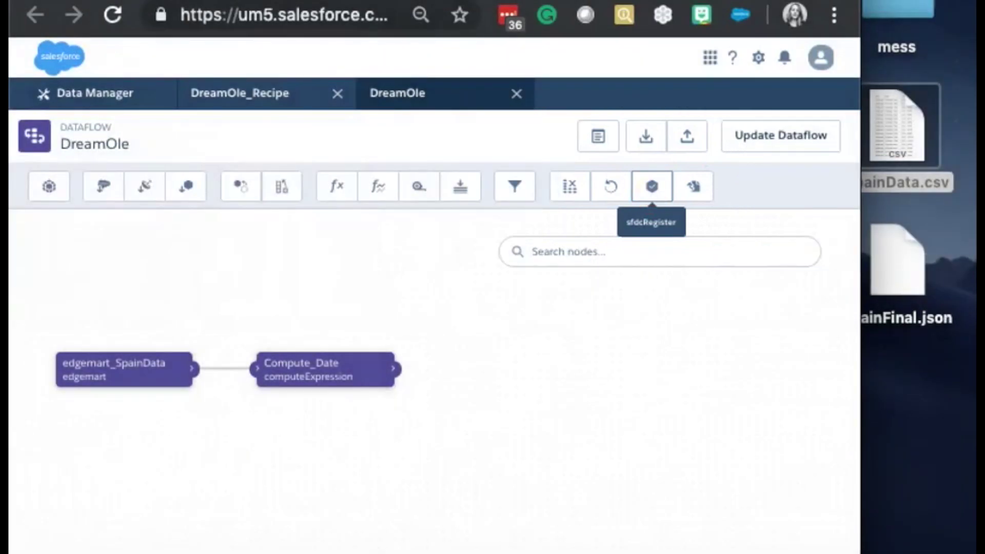
pyautogui.press('super+alt+m')
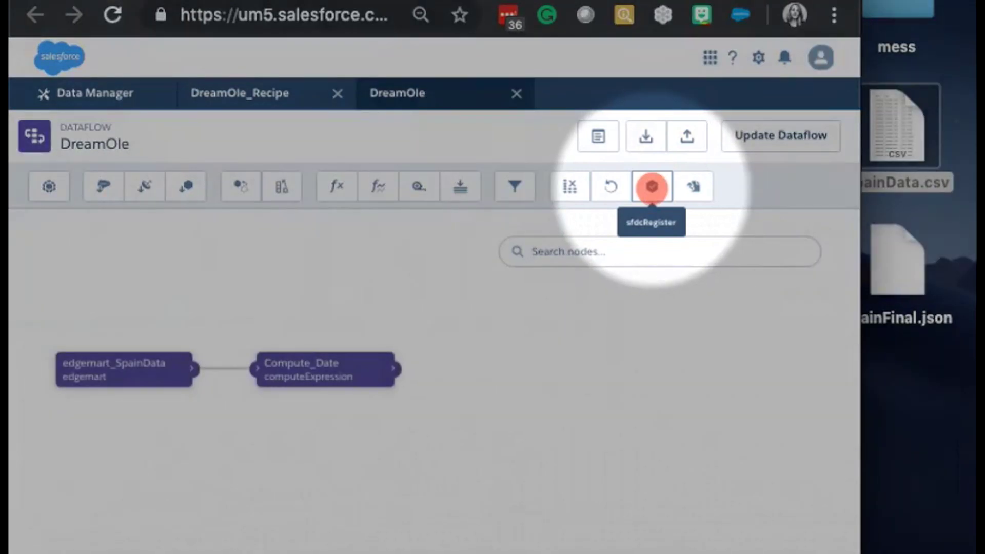
pyautogui.click(652, 186)
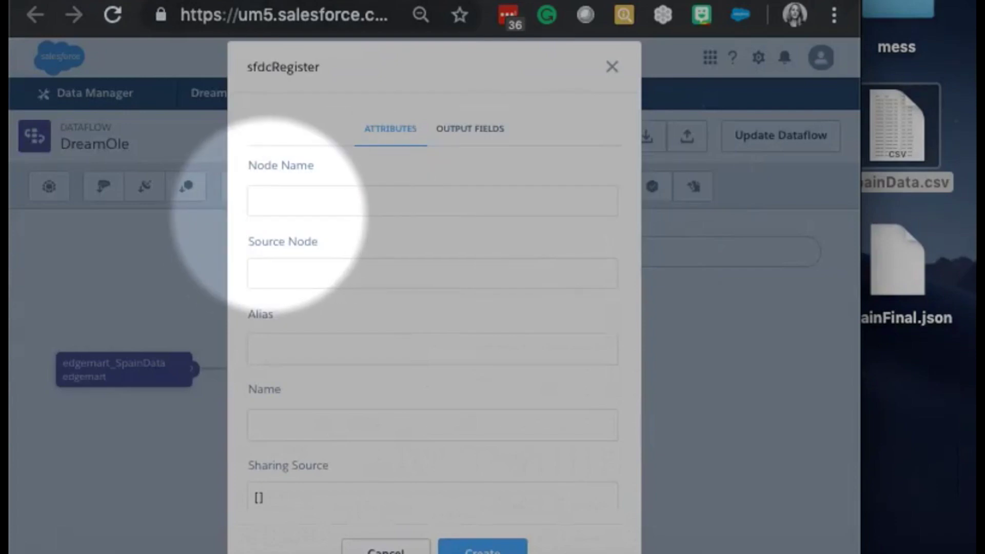
pyautogui.press('super+alt+m')
pyautogui.write('regs')
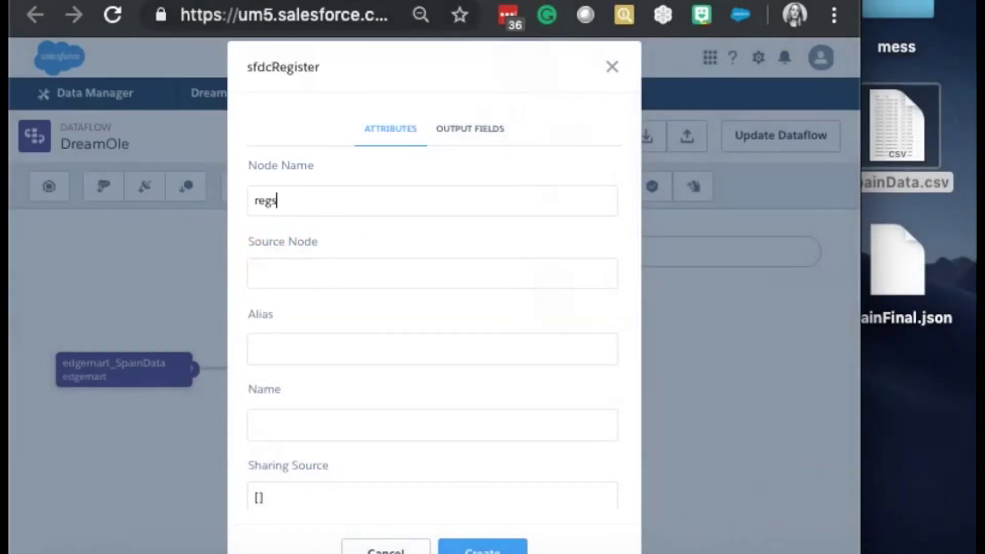
pyautogui.press('BackSpace')
pyautogui.write('ister_DreamOle')
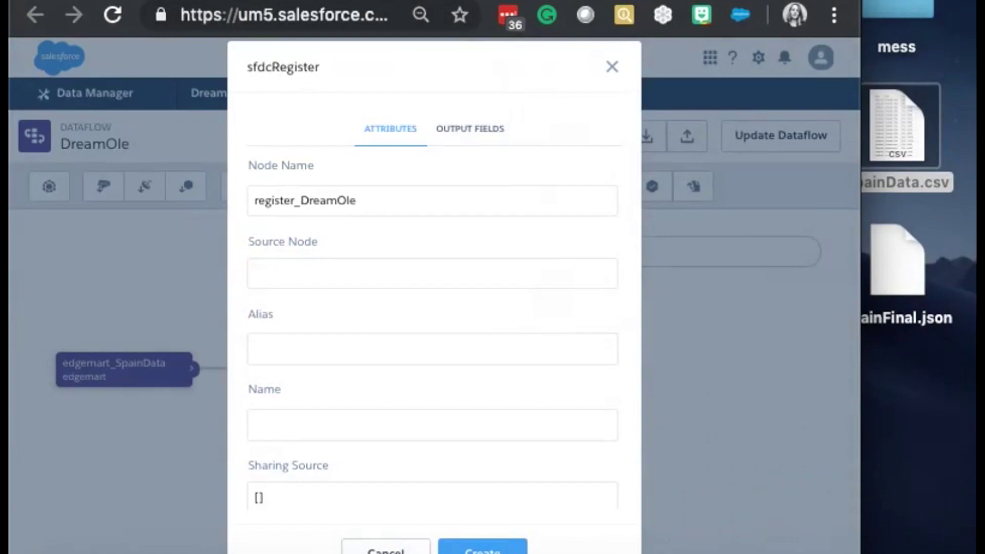
pyautogui.click(432, 273)
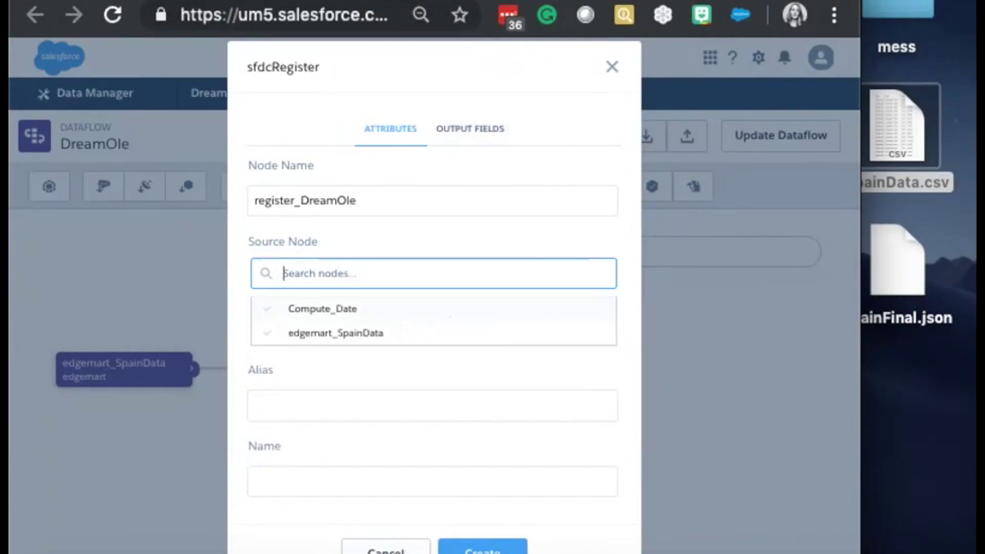
pyautogui.click(449, 308)
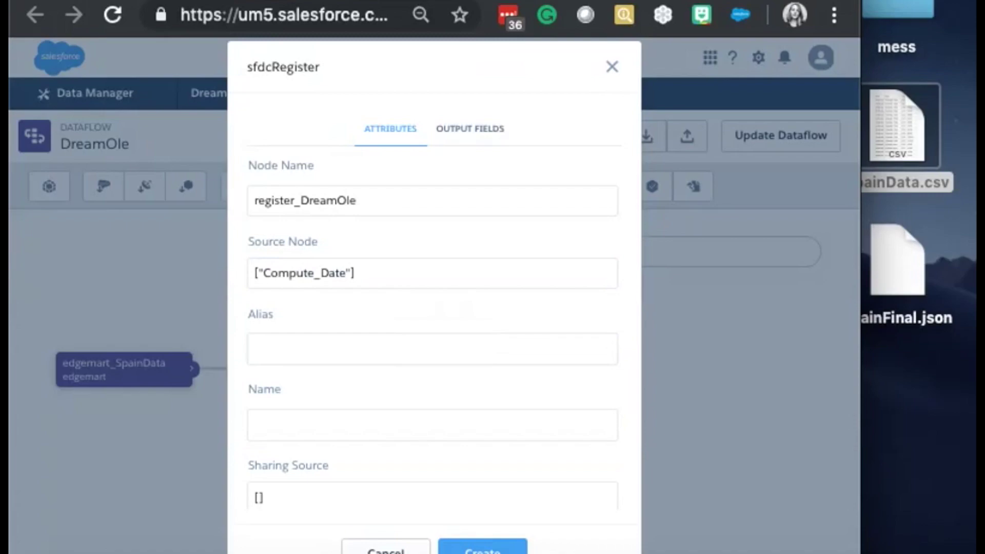
# Set both the alias and name of the registered dataset to DreamOle, check the output fields, and create the node
pyautogui.write('Dreaom')
pyautogui.press('BackSpace')
pyautogui.press('BackSpace')
pyautogui.write('mOle')
pyautogui.click(255, 425)
pyautogui.write('D')
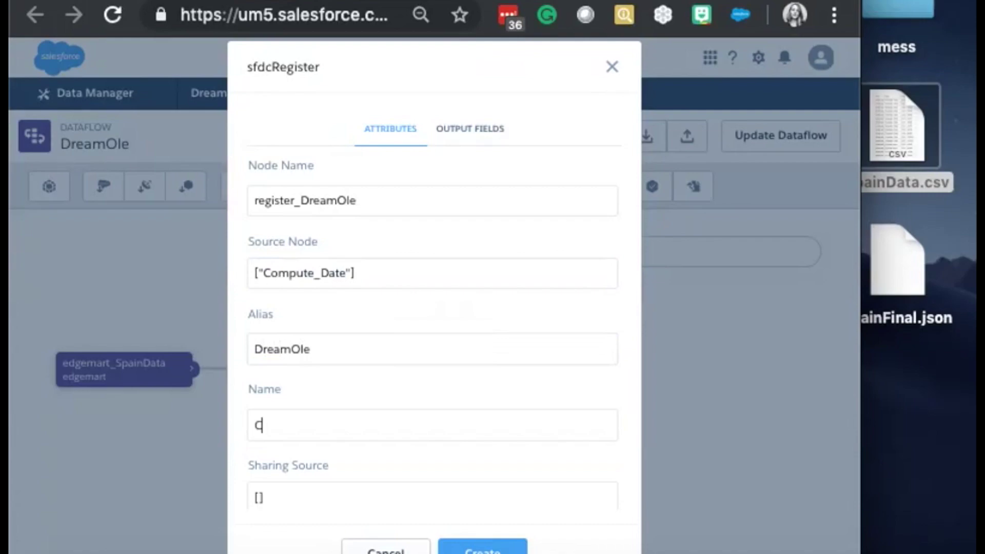
pyautogui.write('reamOle')
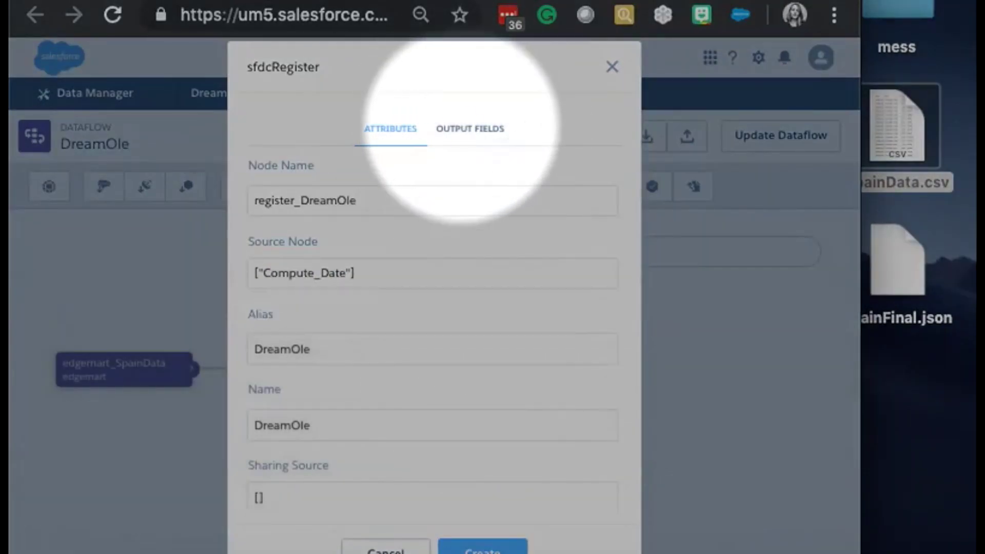
pyautogui.click(474, 128)
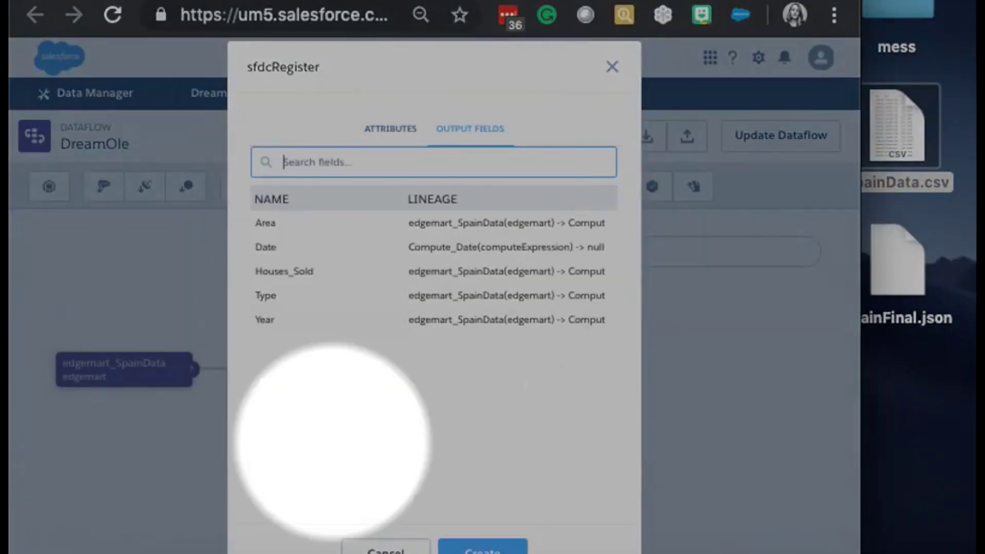
pyautogui.press('F1')
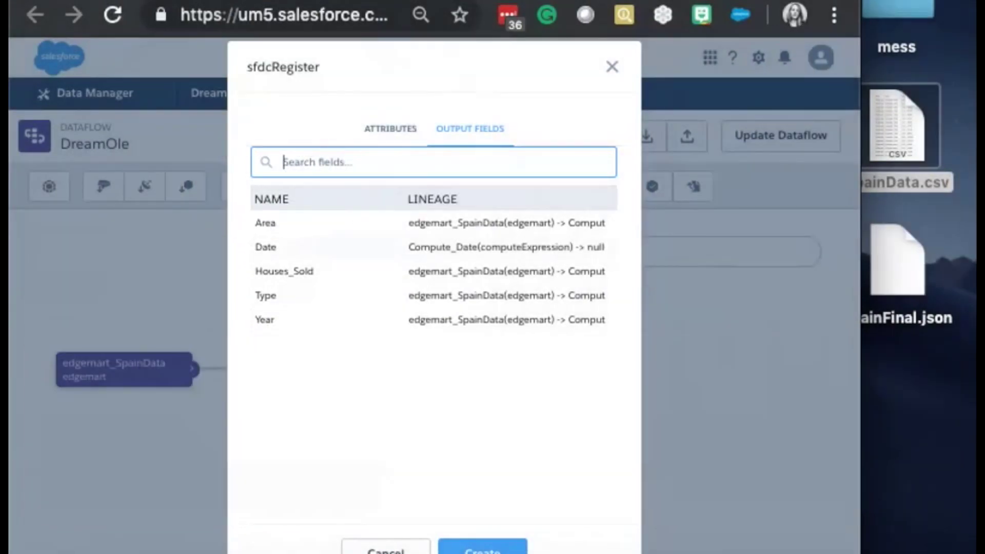
pyautogui.press('F1')
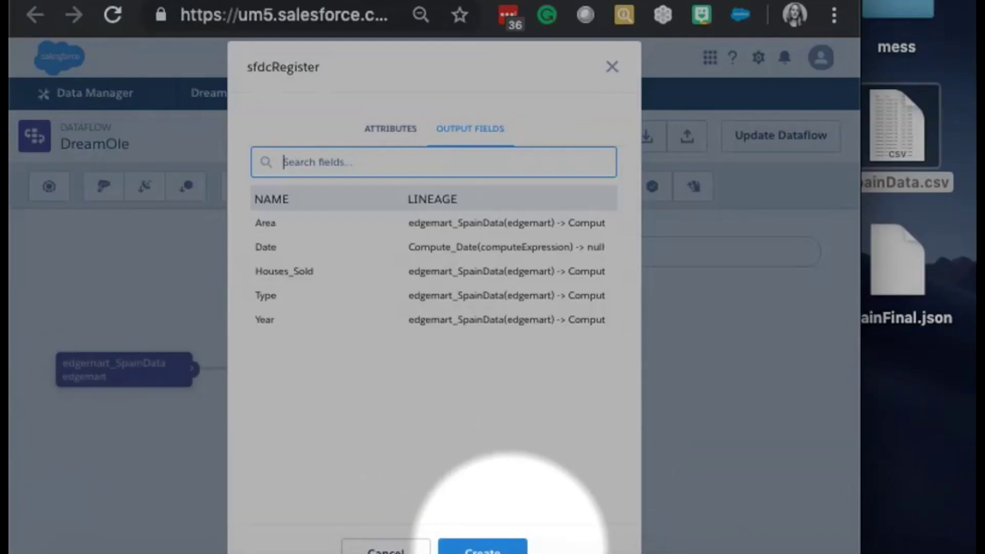
pyautogui.click(497, 550)
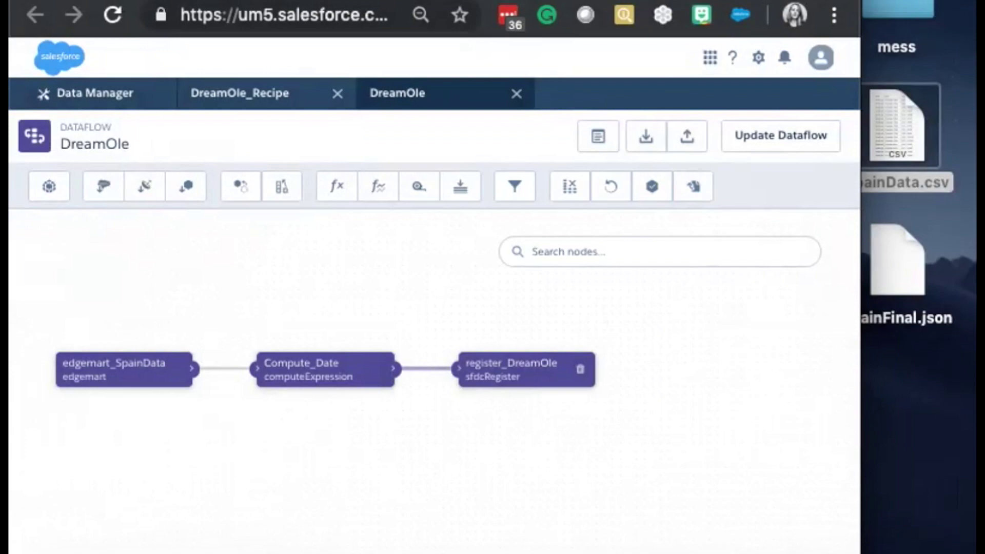
# Update the DreamOle dataflow, accepting the overwrite of the current version, and run it
pyautogui.press('F1')
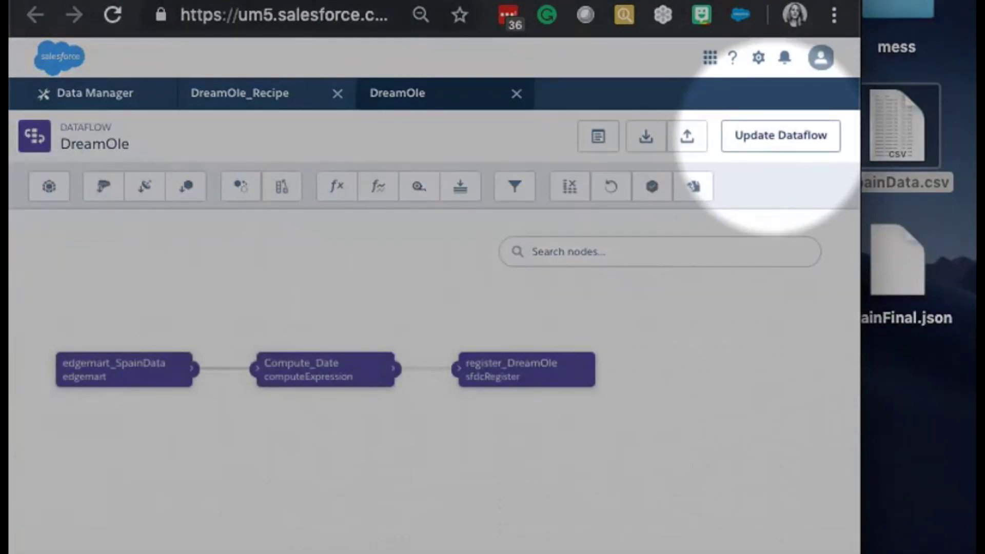
pyautogui.click(780, 135)
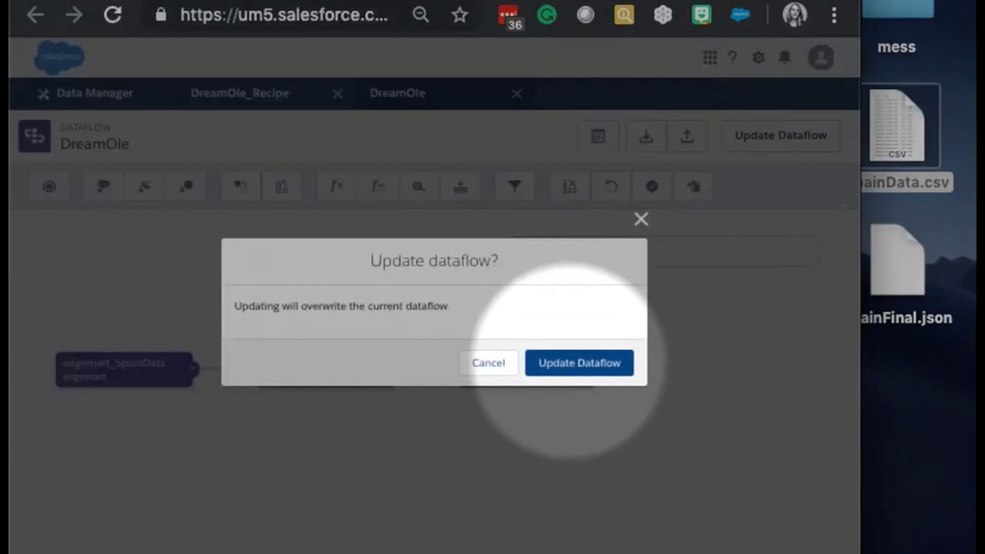
pyautogui.click(579, 362)
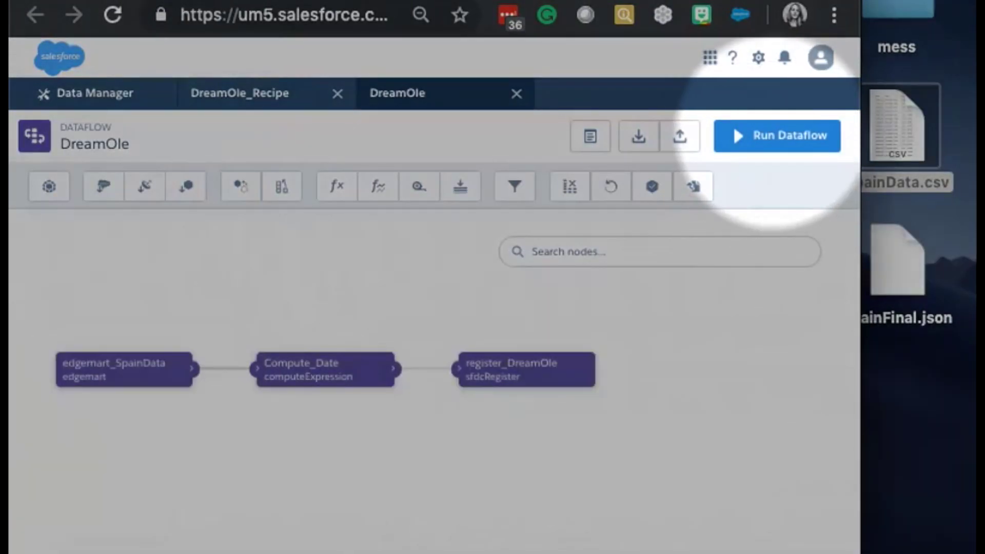
pyautogui.click(773, 135)
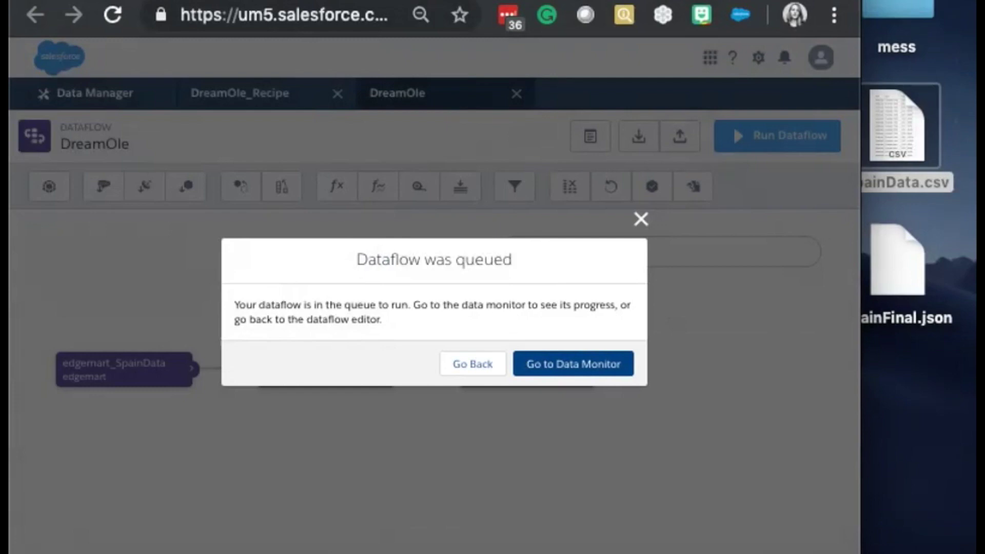
# Go to the data monitor and refresh the job list to check the DreamOle dataflow's status
pyautogui.click(573, 363)
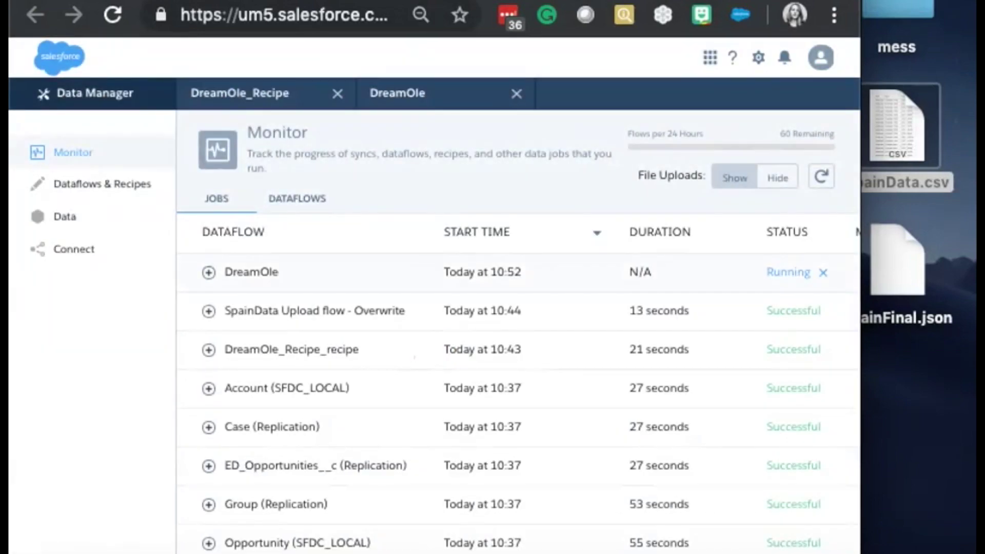
pyautogui.click(821, 176)
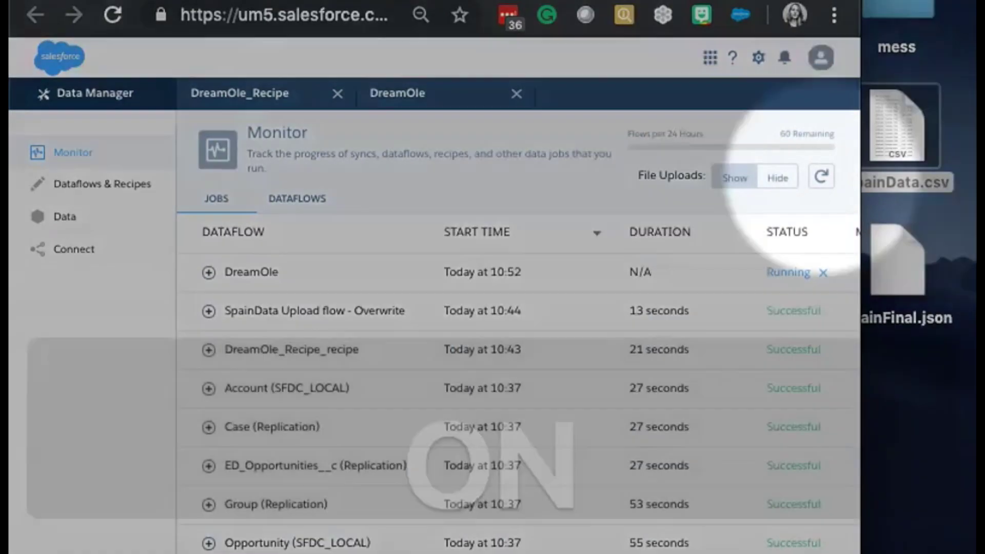
pyautogui.click(821, 176)
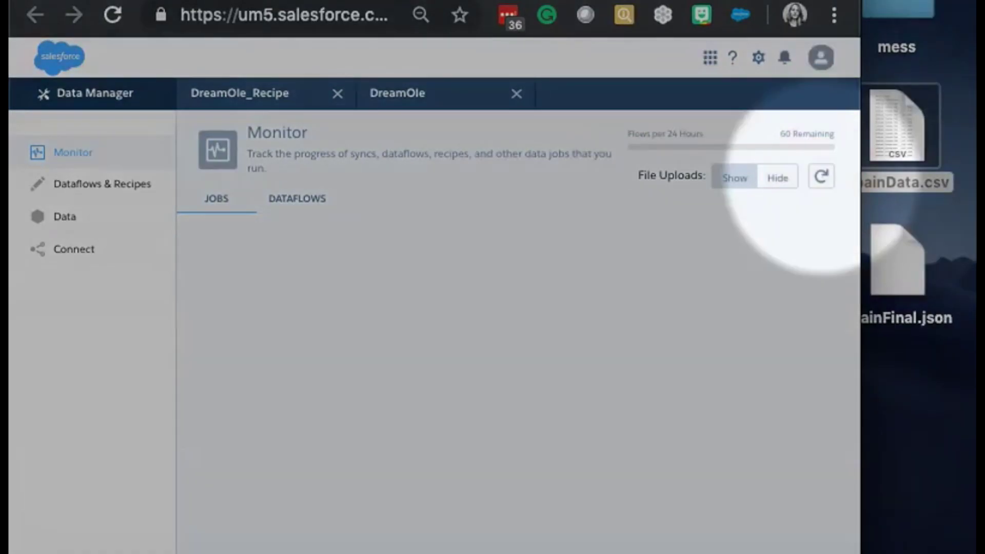
pyautogui.click(821, 176)
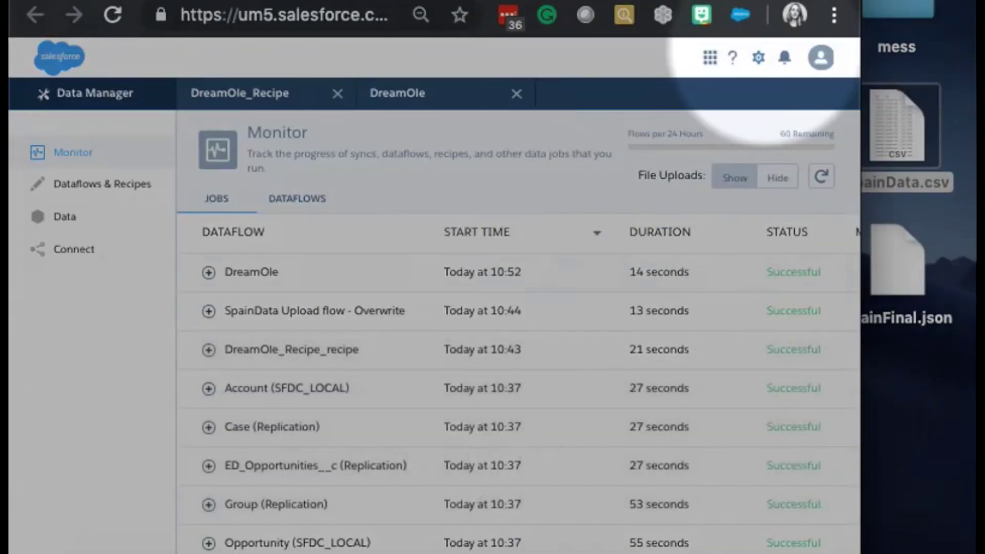
# Switch from Data Manager to Analytics Studio
pyautogui.click(758, 58)
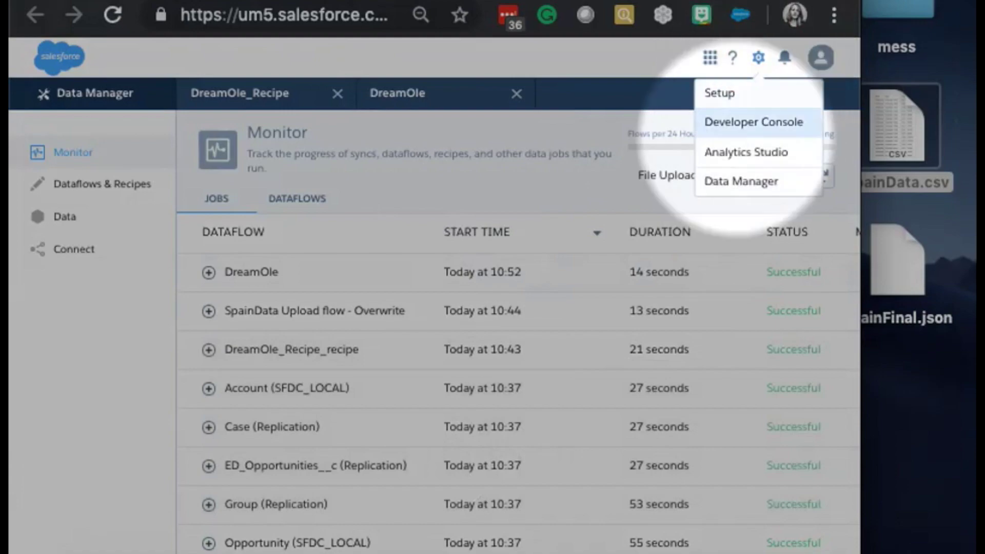
pyautogui.click(726, 151)
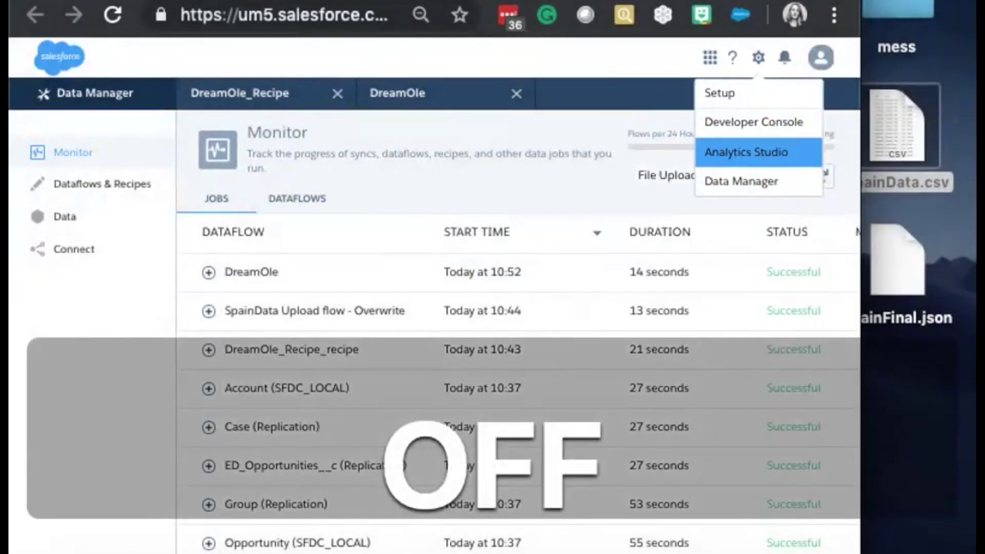
# Search Analytics for "dream", open the DreamOle_Recipe dataset in a new lens and browse its fields
pyautogui.press('Return')
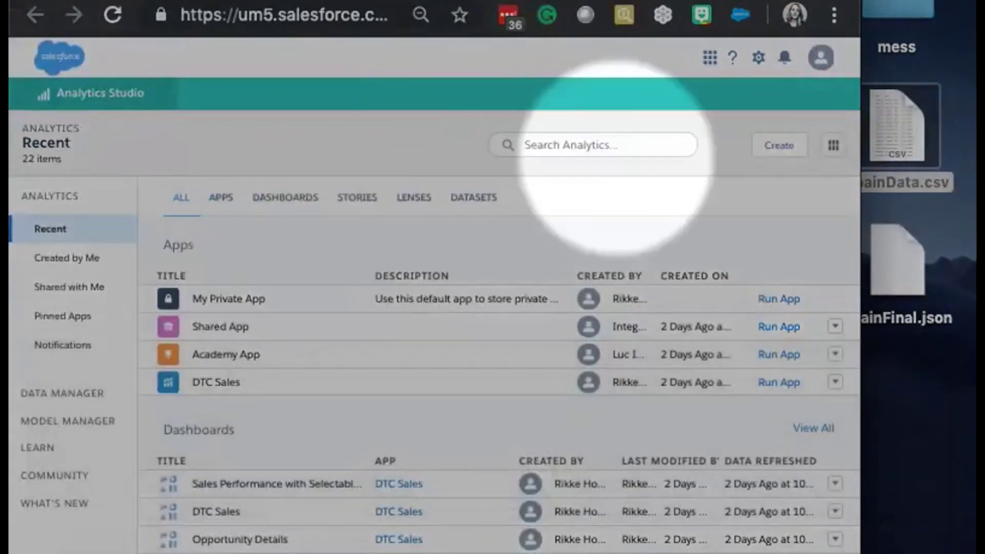
pyautogui.click(557, 141)
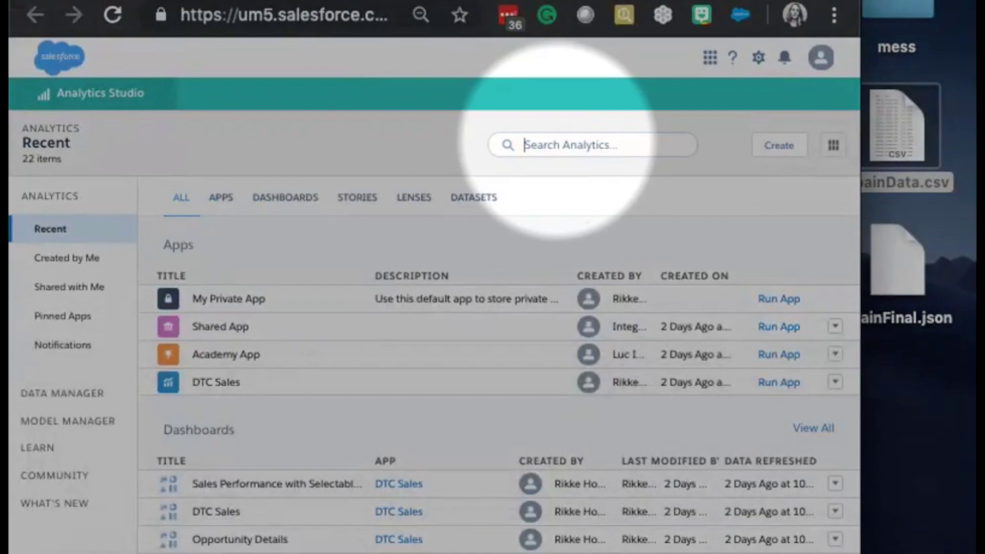
pyautogui.write('dream')
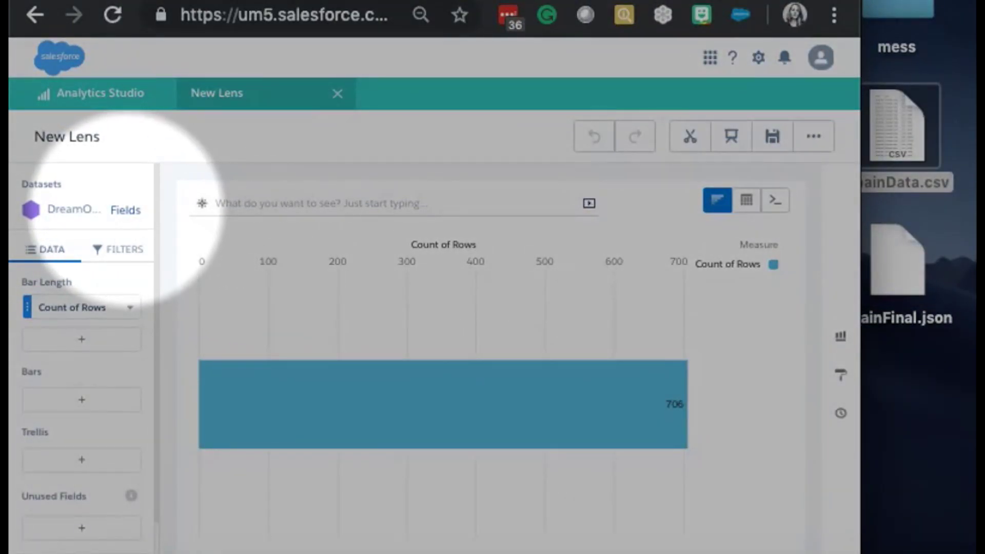
pyautogui.click(125, 209)
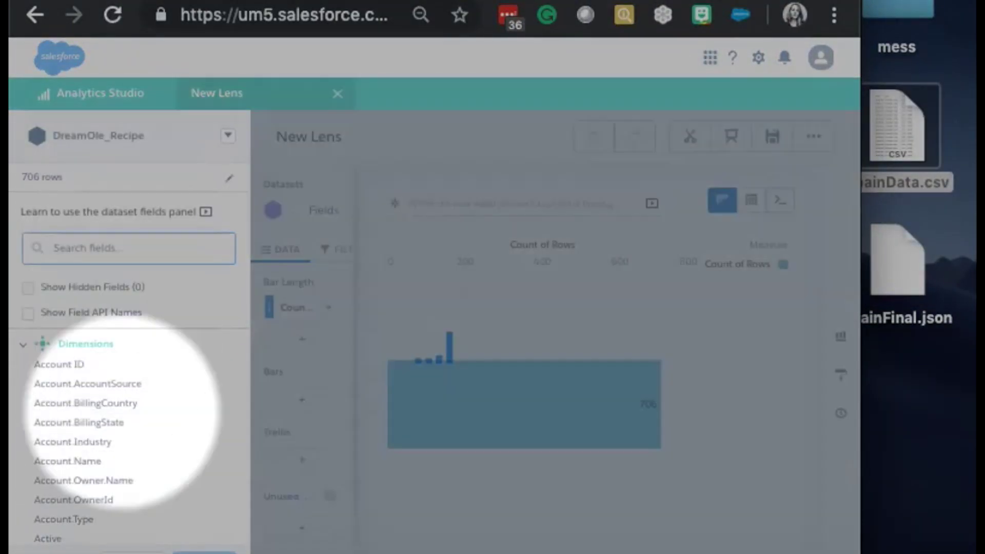
pyautogui.scroll(-2, 93, 426)
pyautogui.press('F1')
pyautogui.scroll(-4, 123, 435)
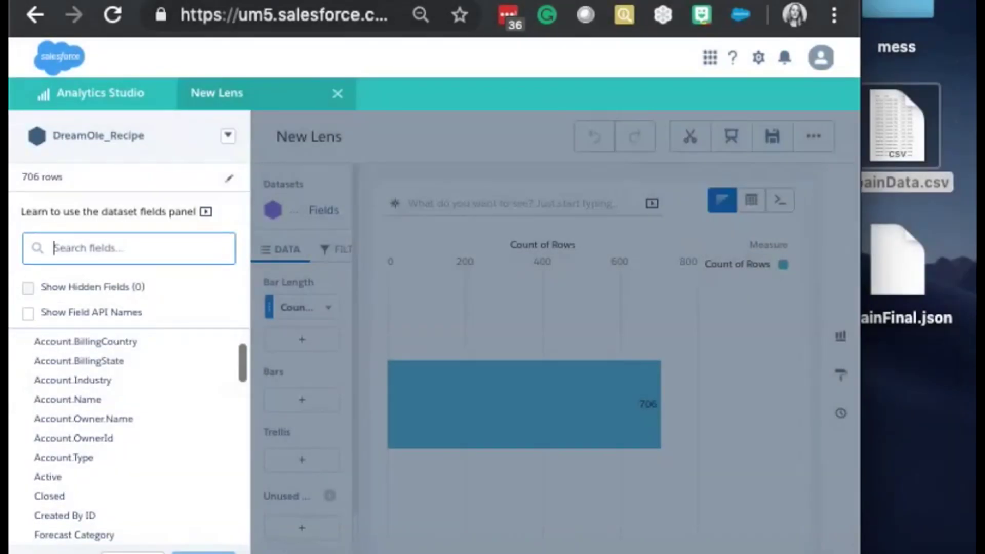
pyautogui.scroll(1, 123, 436)
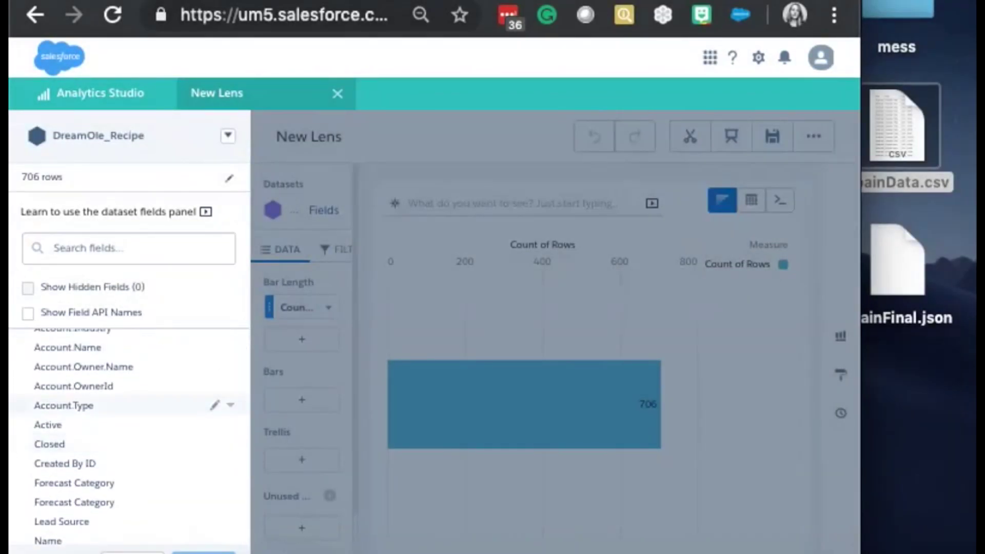
# Rename the Account.Type field of the DreamOle_Recipe dataset to Account Type
pyautogui.click(213, 405)
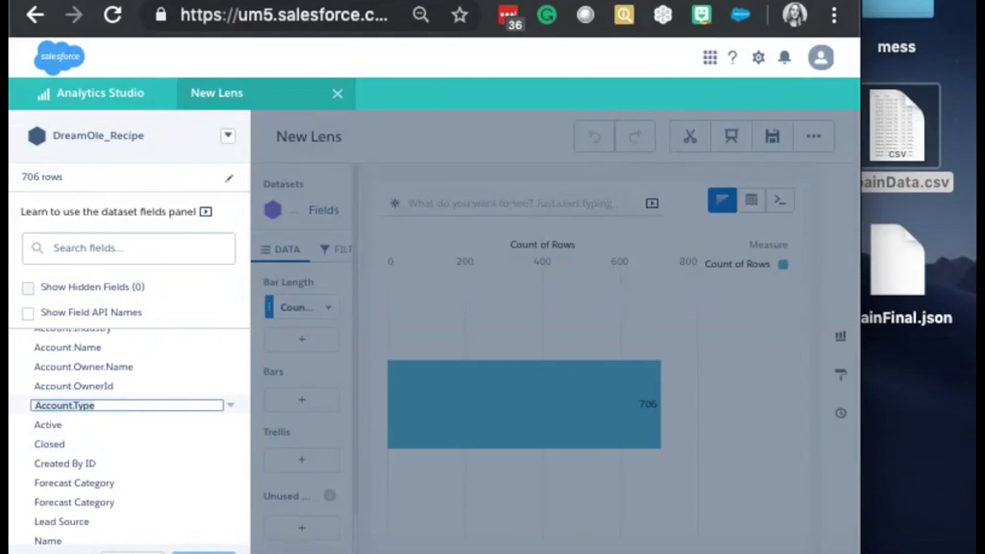
pyautogui.press('Escape')
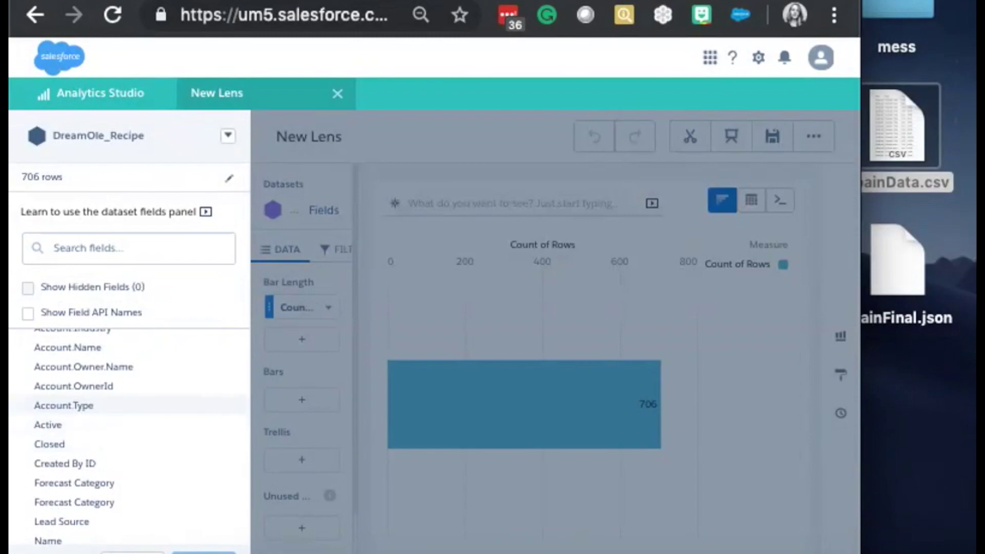
pyautogui.click(215, 405)
pyautogui.click(78, 406)
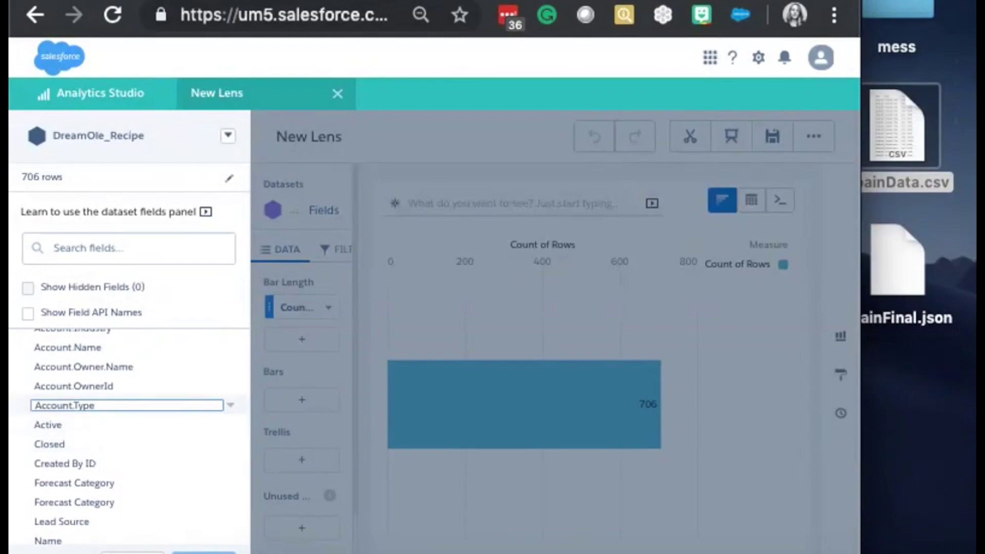
pyautogui.press('BackSpace')
pyautogui.press('Return')
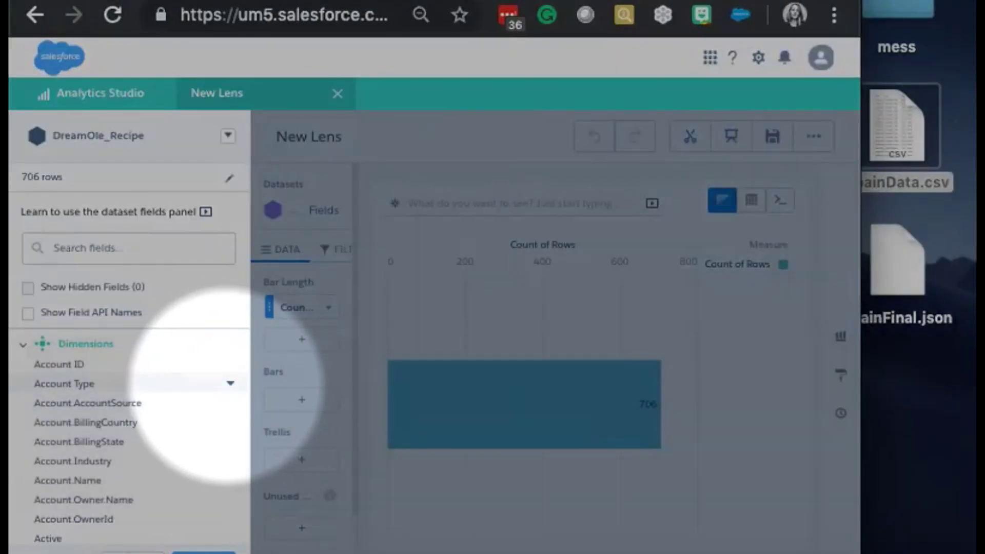
# Open the values of the Account.Name field and examine the label and colour options for Abbott358 Inc
pyautogui.scroll(-5, 234, 384)
pyautogui.scroll(3, 233, 384)
pyautogui.scroll(-1, 233, 384)
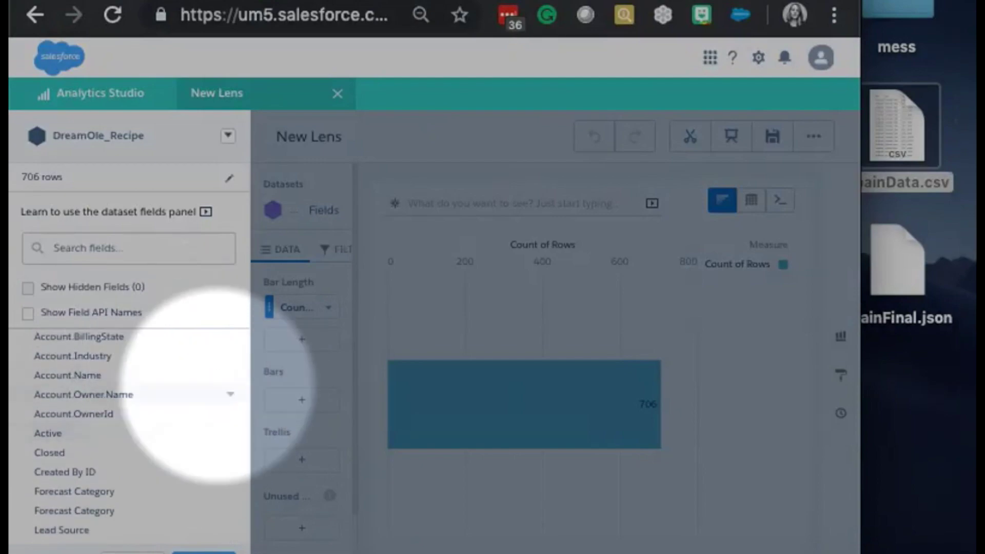
pyautogui.click(230, 375)
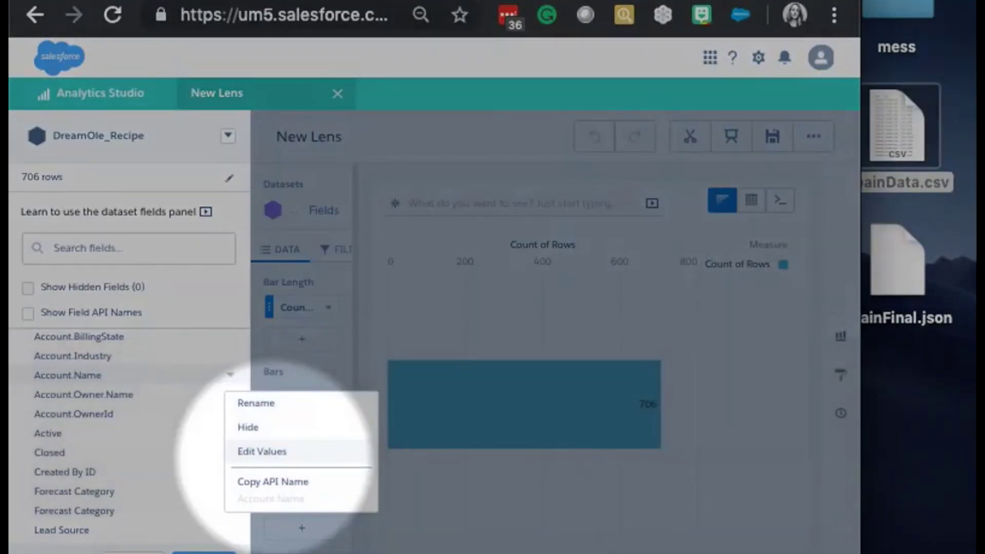
pyautogui.click(262, 452)
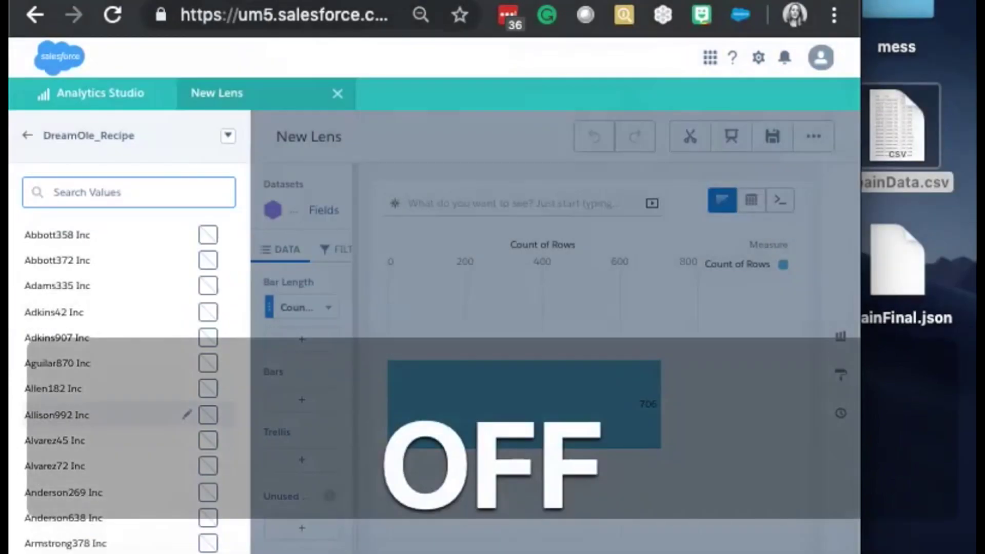
pyautogui.click(187, 234)
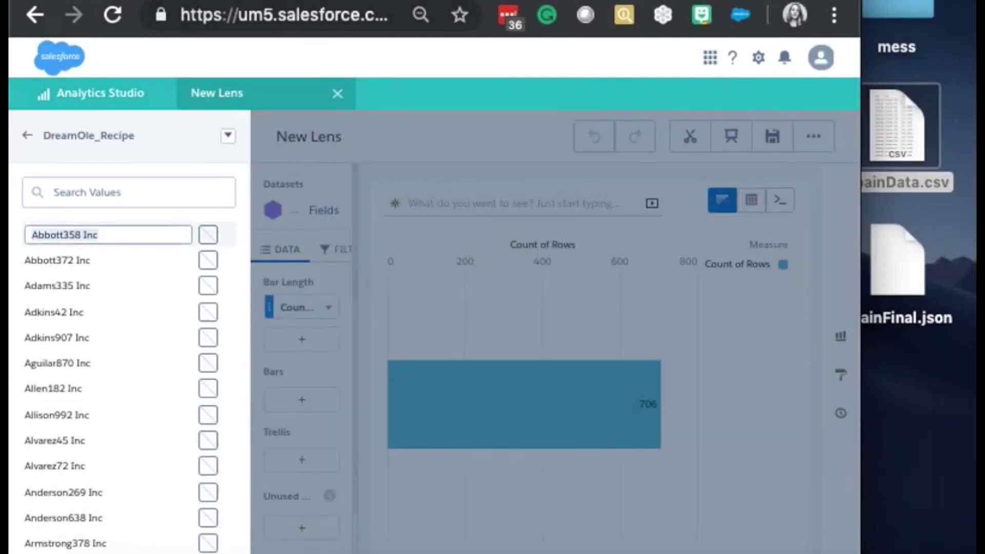
pyautogui.click(76, 234)
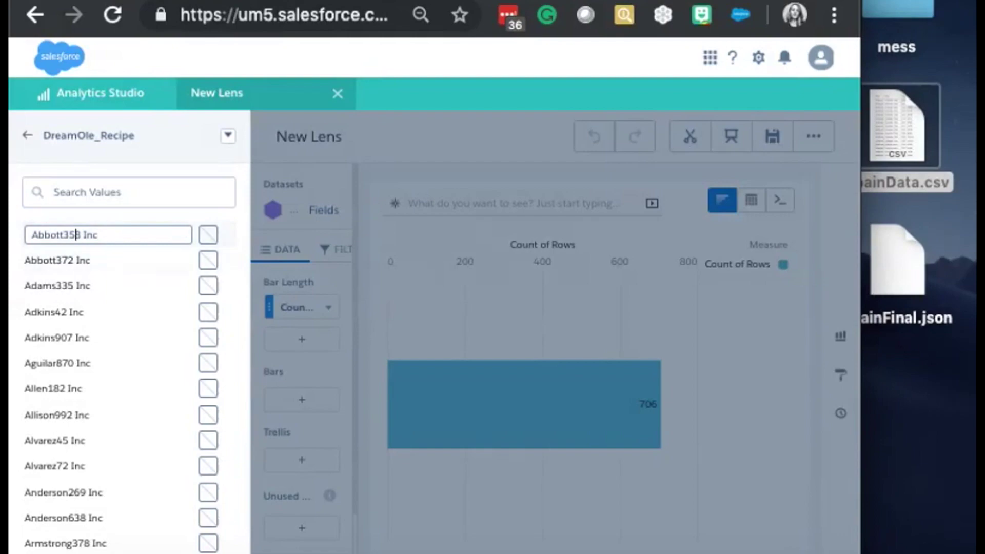
pyautogui.click(208, 234)
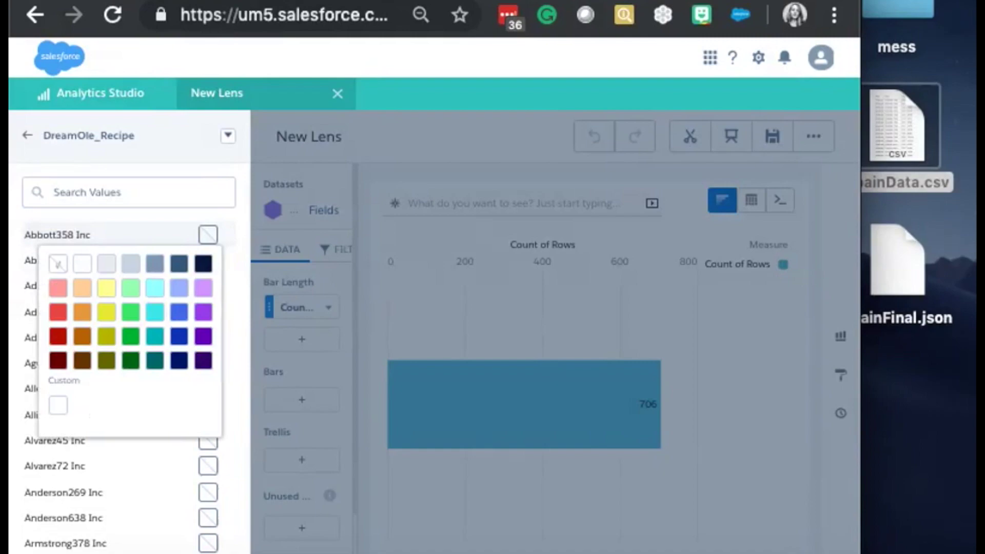
pyautogui.click(28, 135)
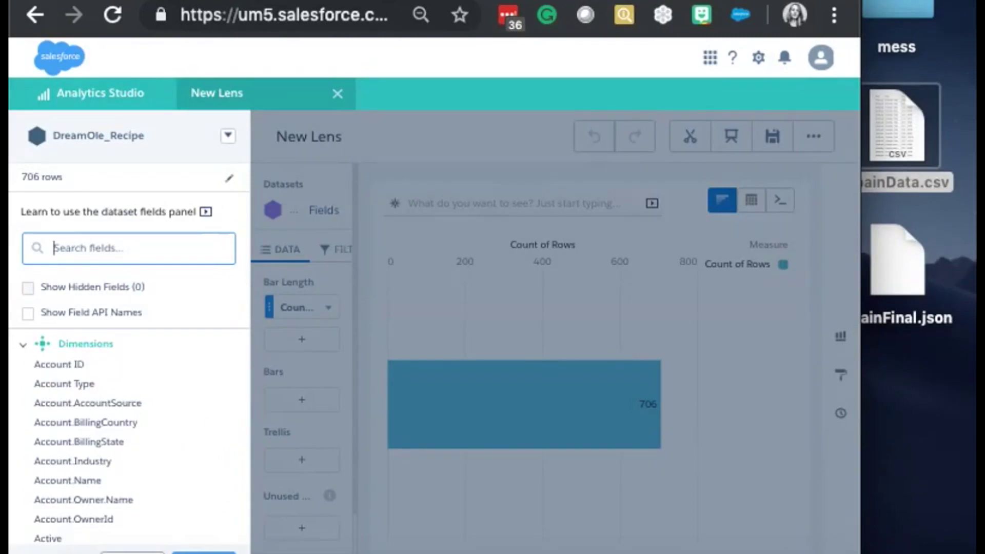
# Discard the unsaved changes to the dataset's fields and close the lens
pyautogui.click(132, 551)
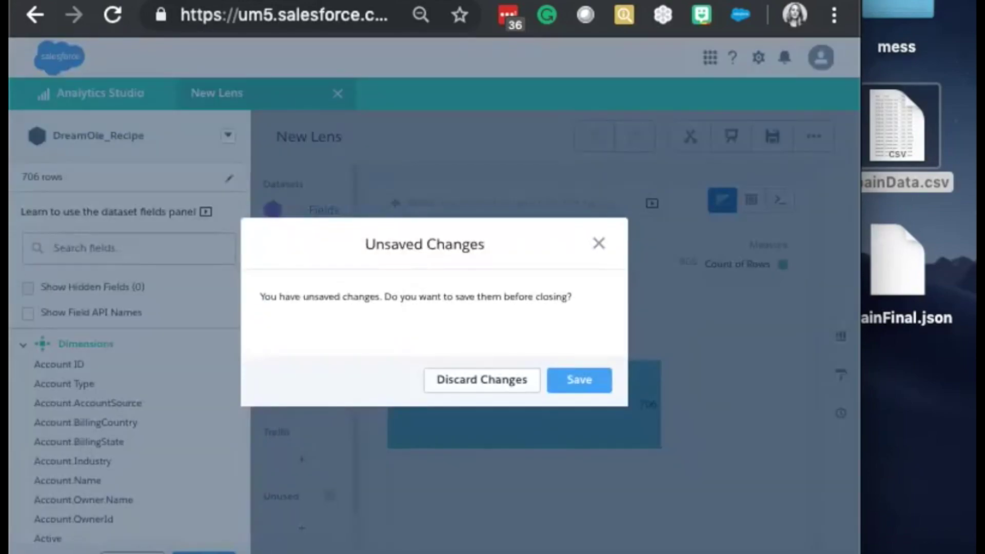
pyautogui.click(481, 379)
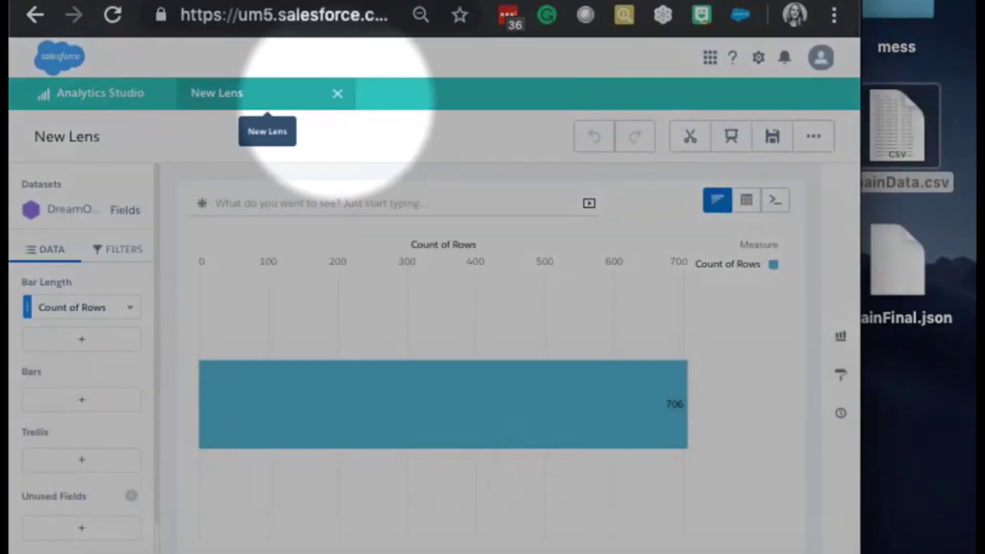
pyautogui.click(337, 93)
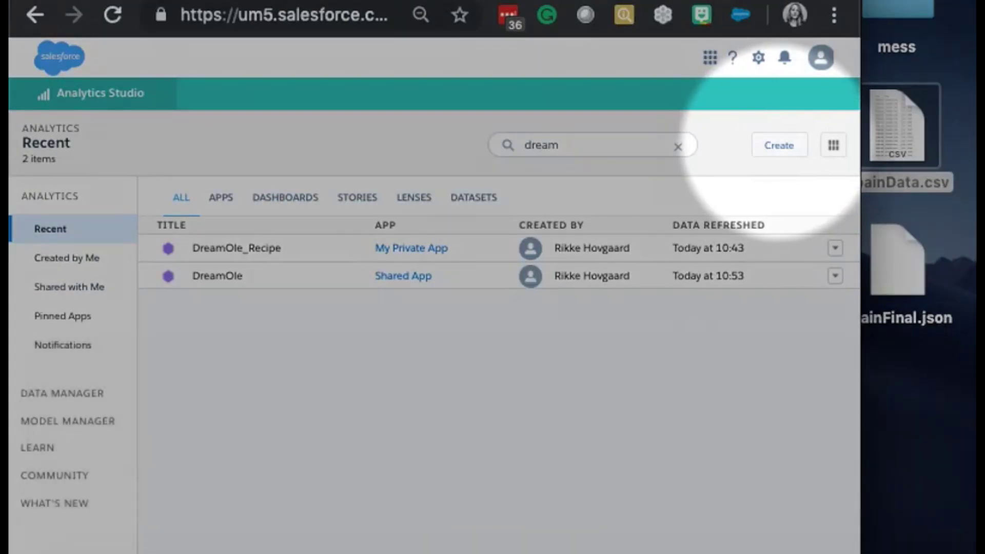
# Create a new blank dashboard
pyautogui.click(778, 145)
pyautogui.press('F1')
pyautogui.doubleClick(778, 145)
pyautogui.click(778, 146)
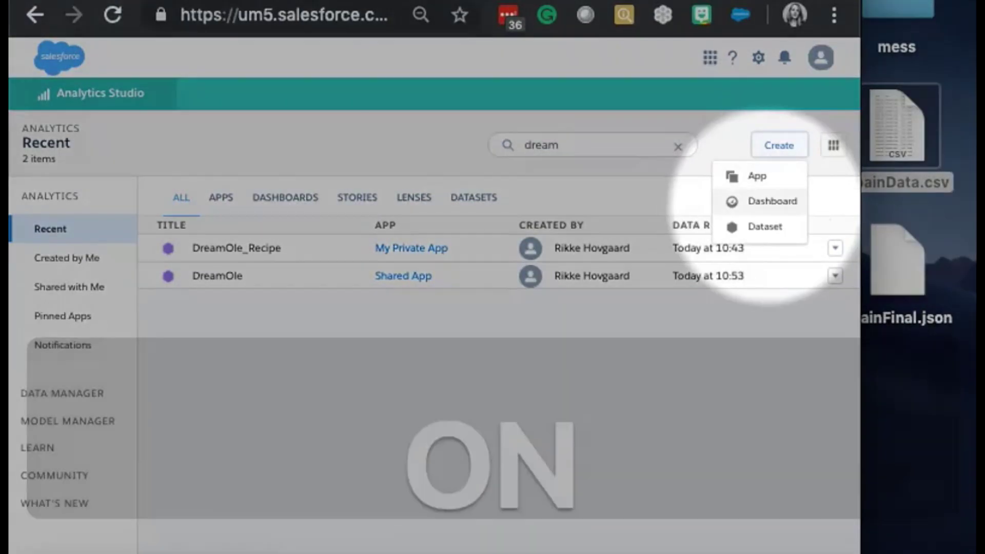
pyautogui.click(764, 202)
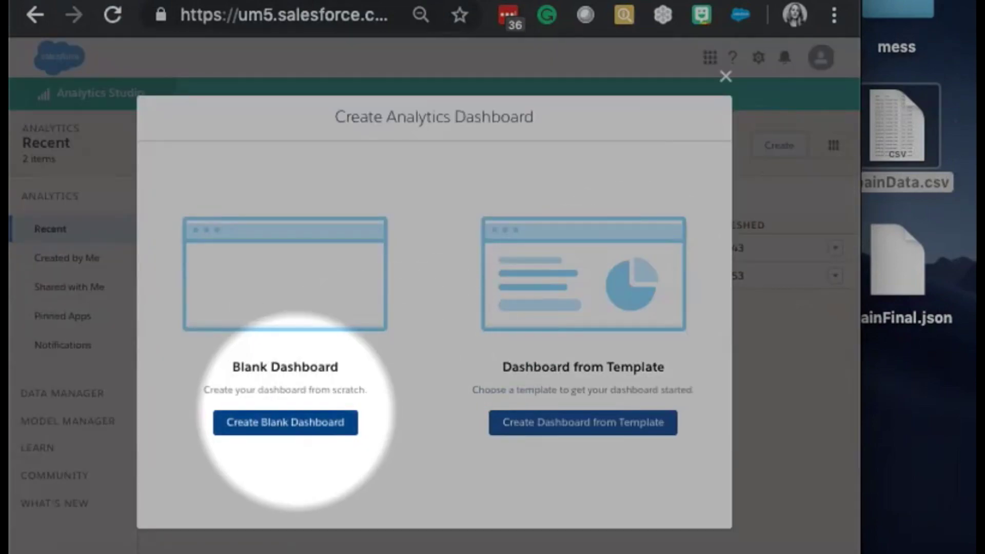
pyautogui.press('F1')
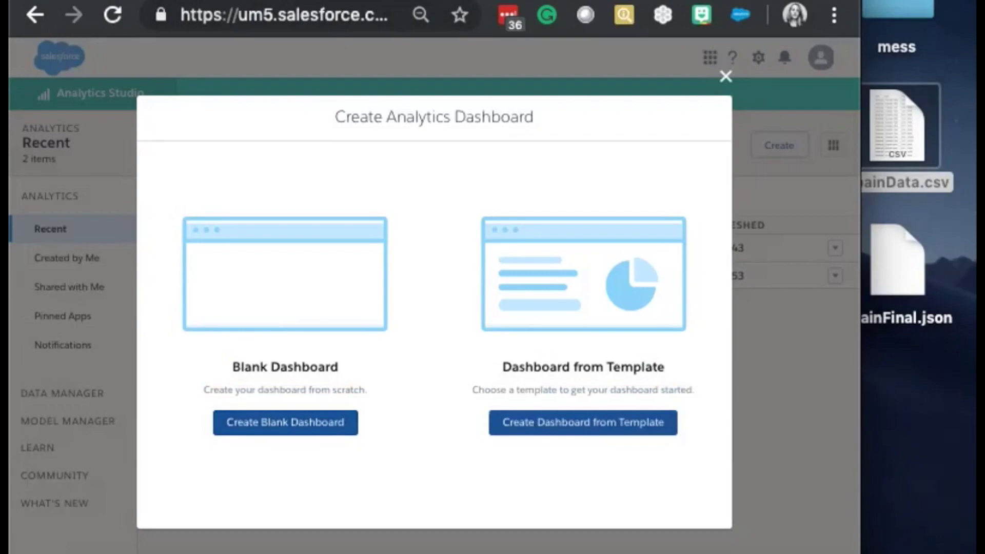
pyautogui.click(285, 422)
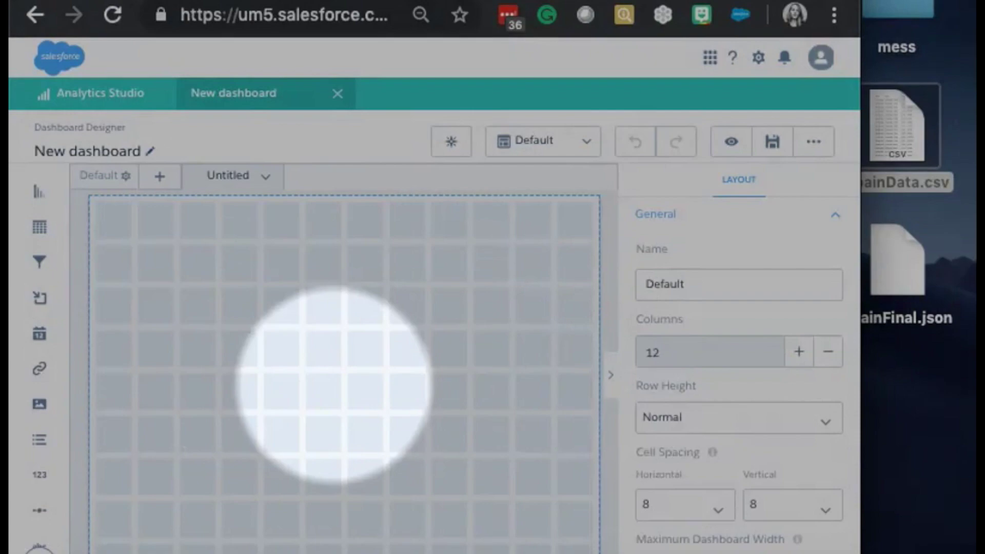
# Create a dashboard step on the DreamOle dataset and name it Timeseries
pyautogui.click(334, 385)
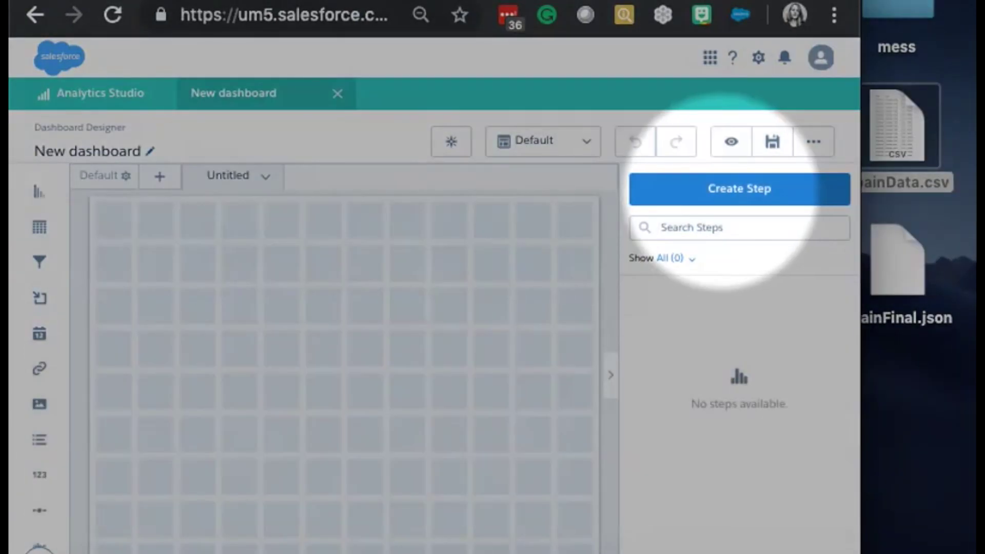
pyautogui.click(734, 189)
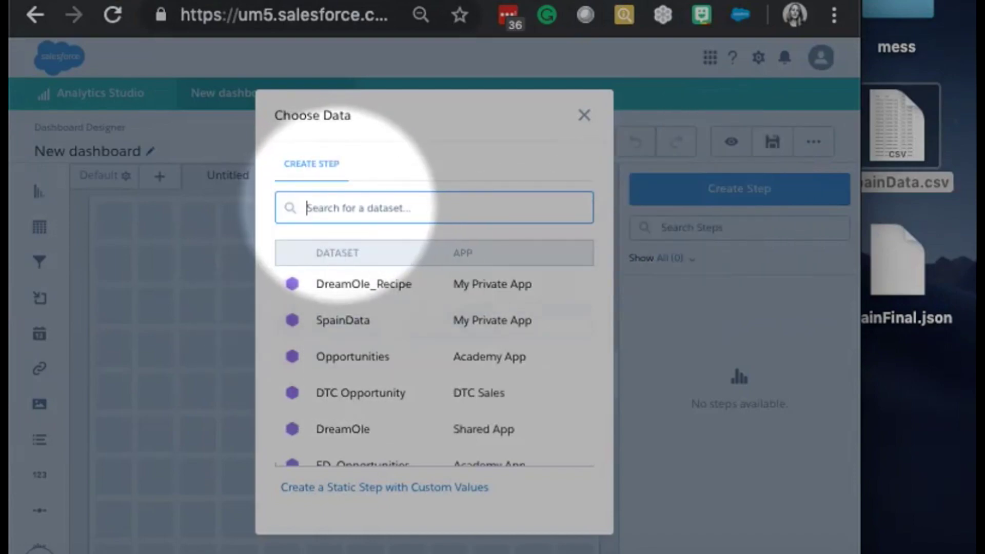
pyautogui.click(359, 428)
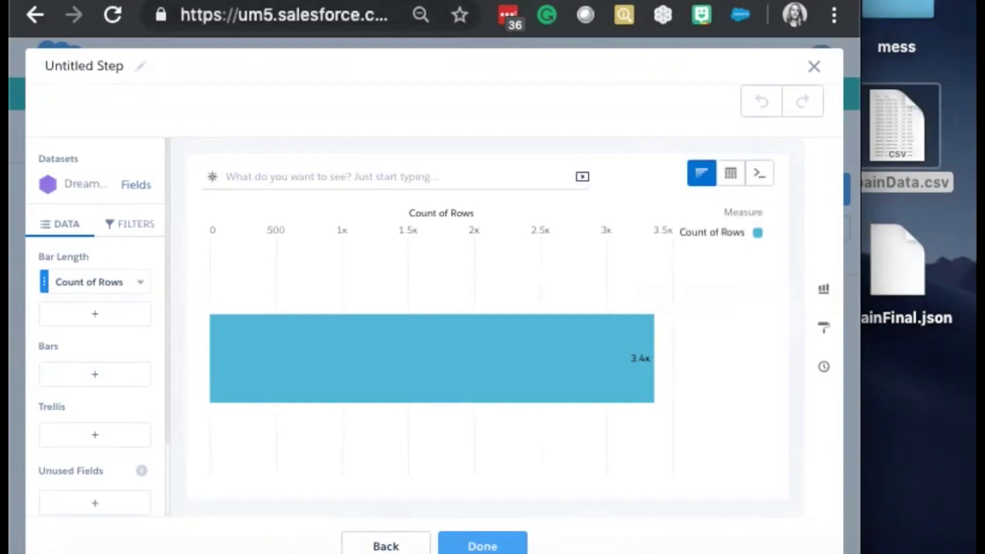
pyautogui.click(140, 66)
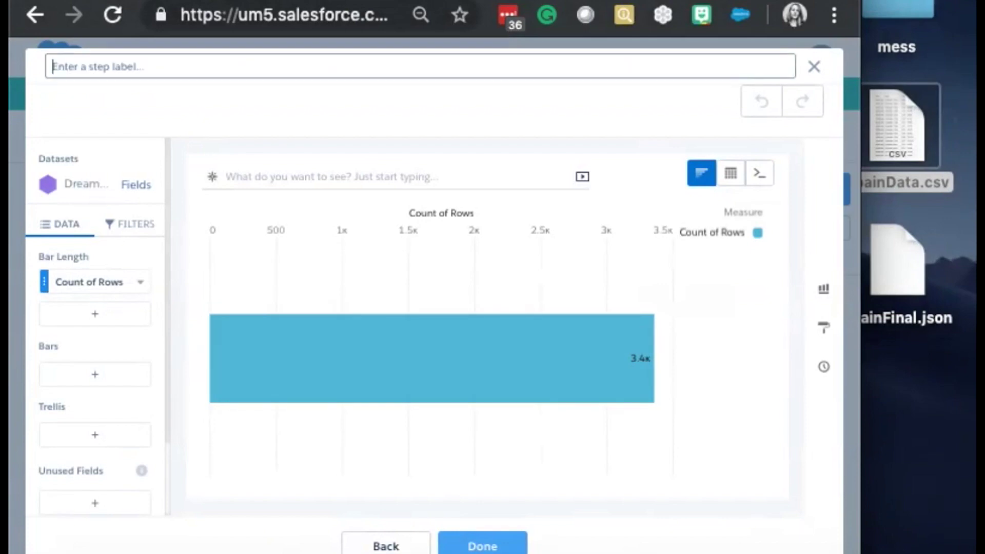
pyautogui.write('Time')
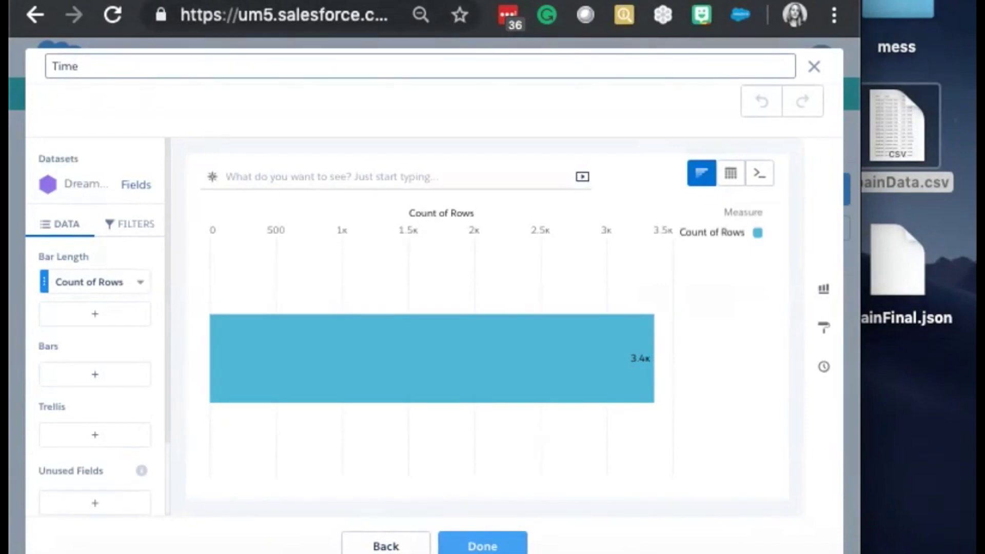
pyautogui.write('series')
pyautogui.press('Return')
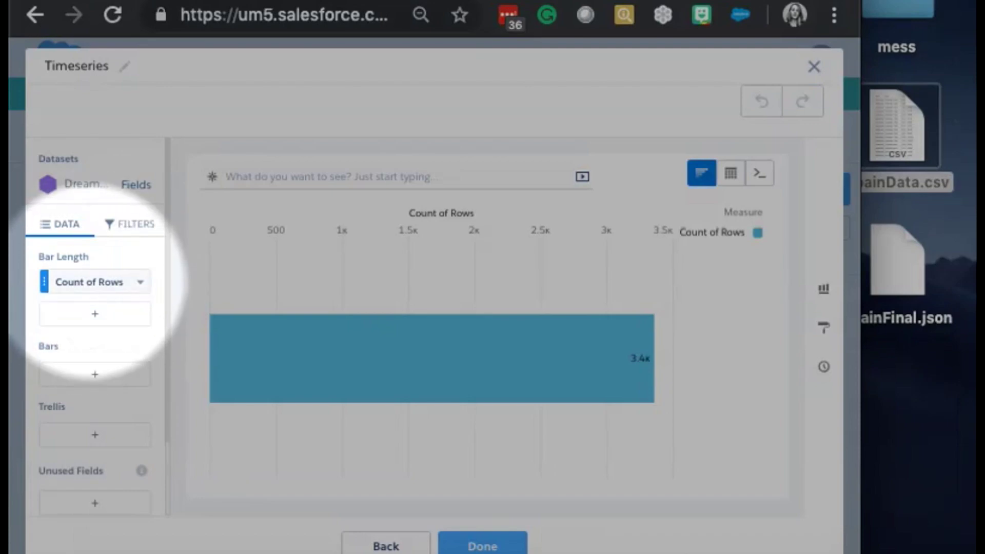
# Set the bar length of the Timeseries step to the sum of Houses Sold
pyautogui.click(139, 281)
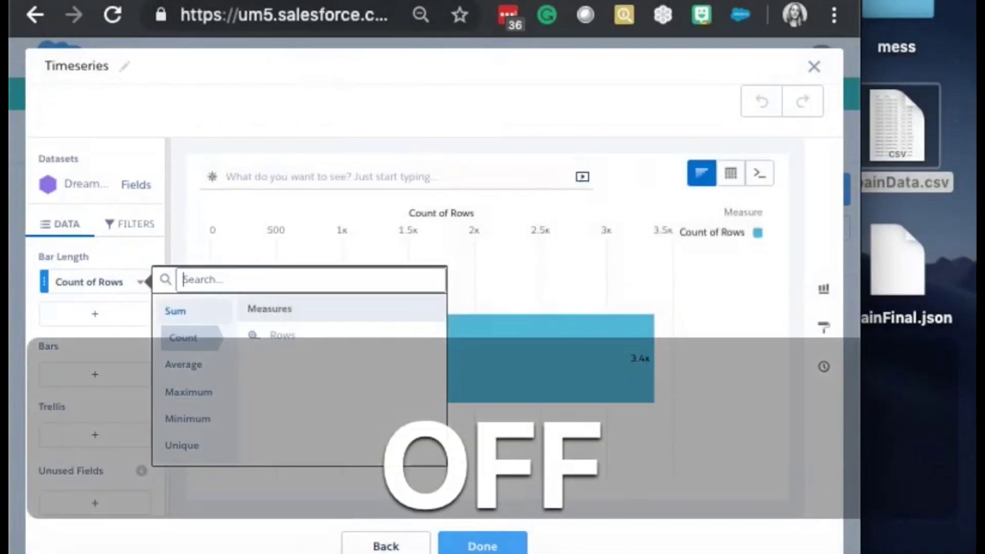
pyautogui.click(179, 311)
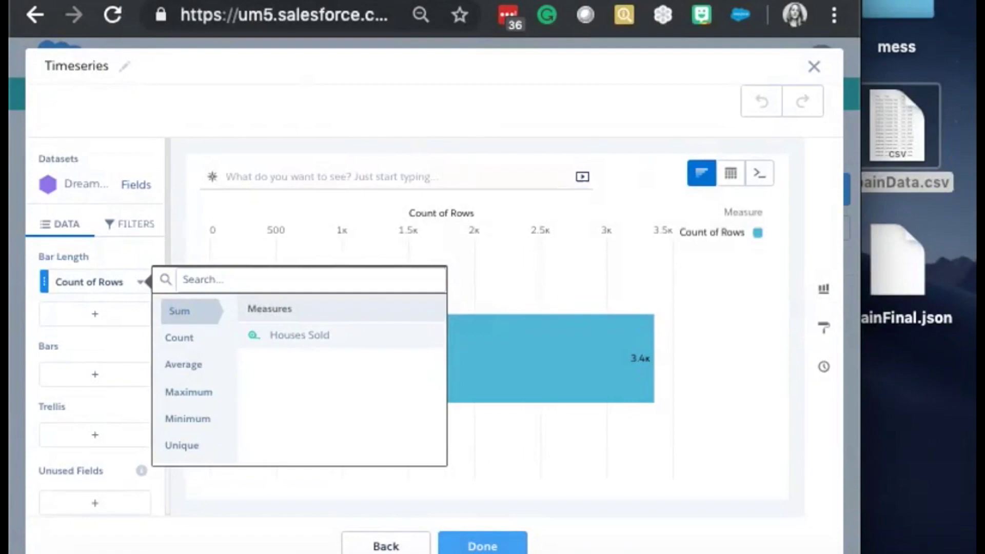
pyautogui.click(299, 335)
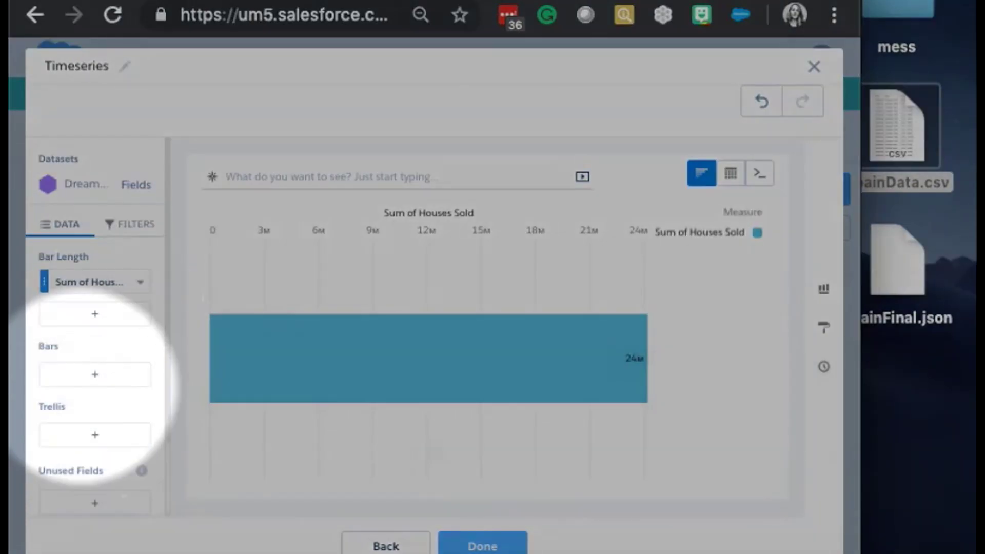
# Group the Timeseries step's bars by Date (Year)
pyautogui.click(81, 366)
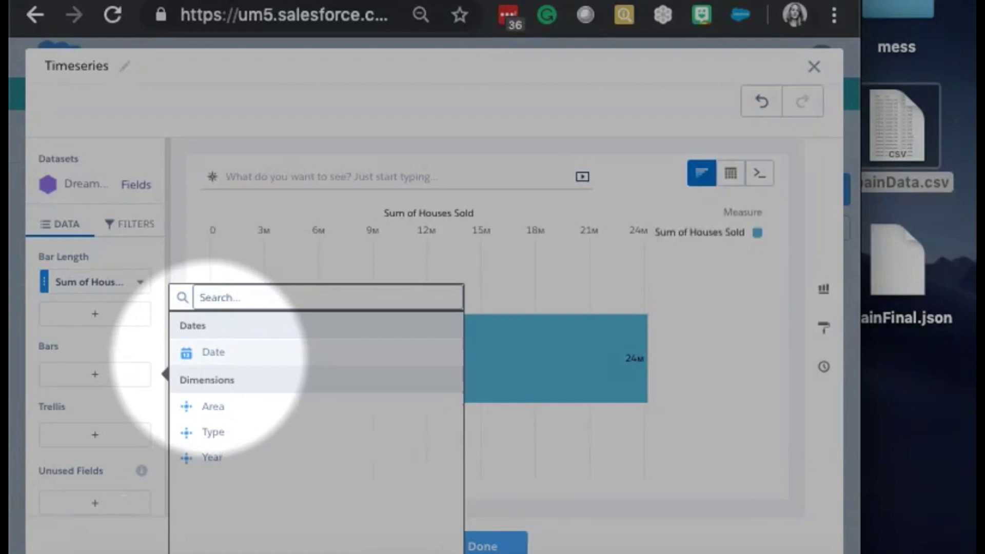
pyautogui.press('F1')
pyautogui.click(209, 353)
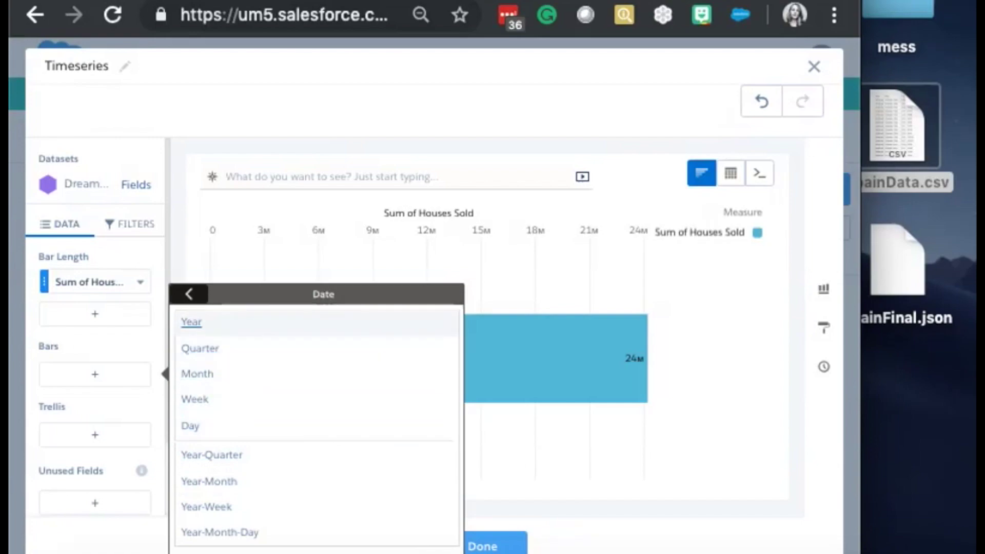
pyautogui.click(191, 321)
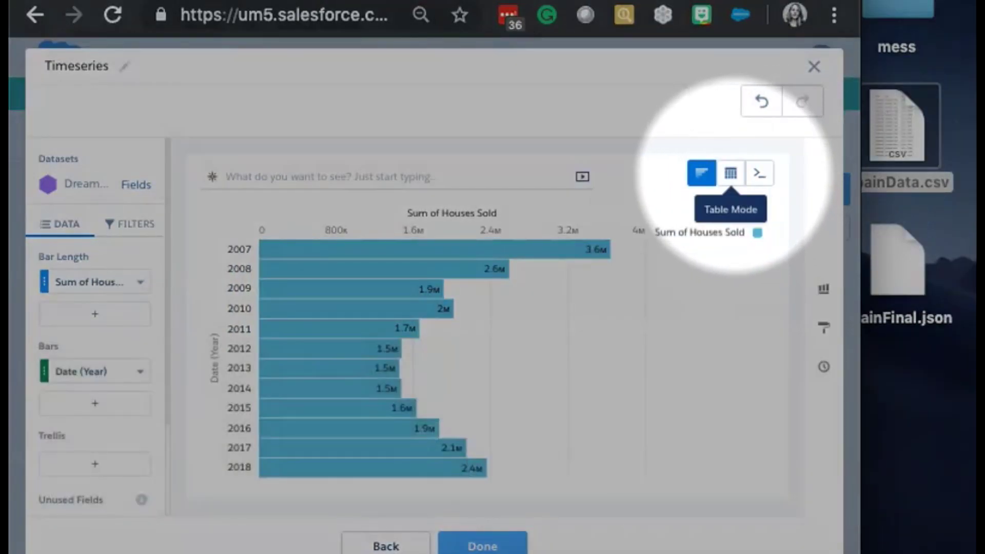
# Switch the step to a Compare Table and add a second Sum of Houses Sold measure
pyautogui.click(730, 173)
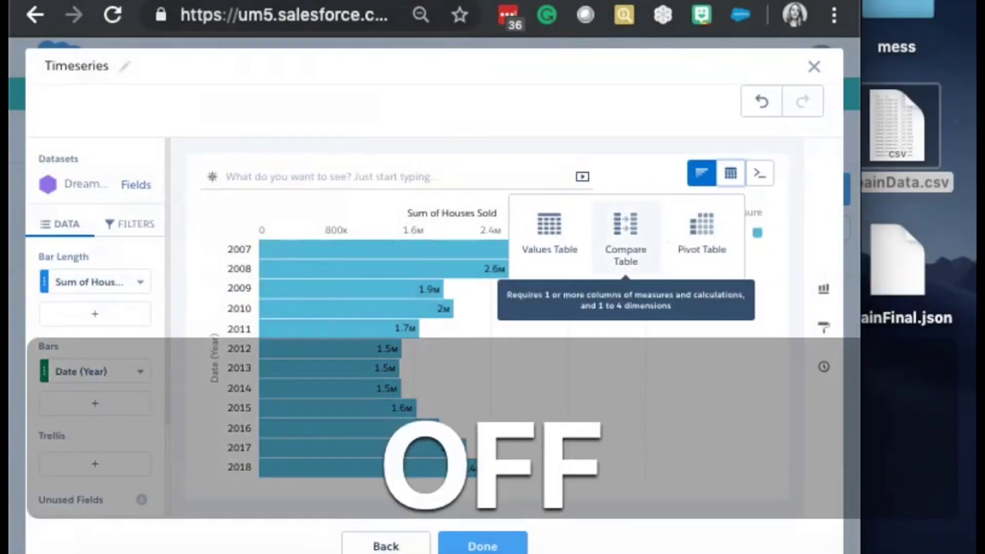
pyautogui.click(625, 236)
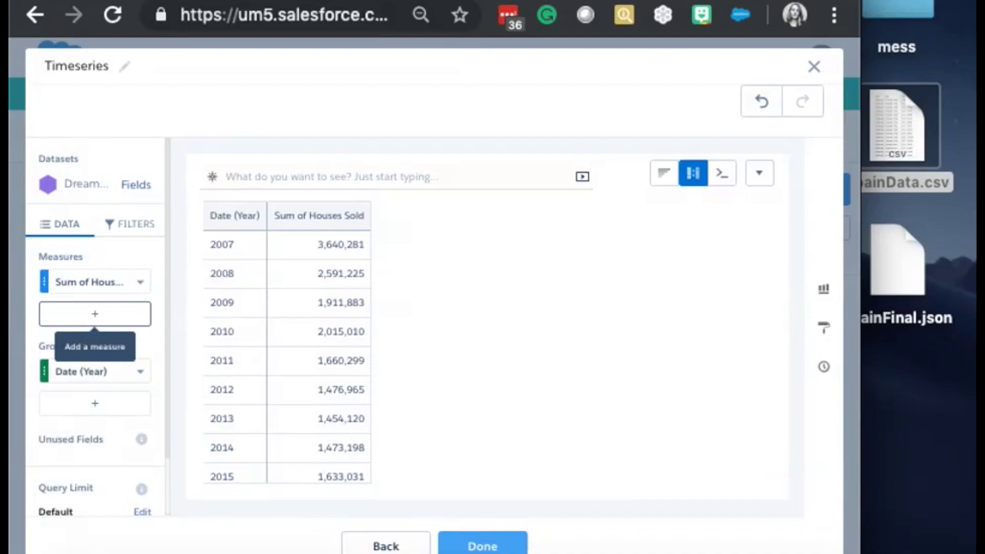
pyautogui.click(95, 314)
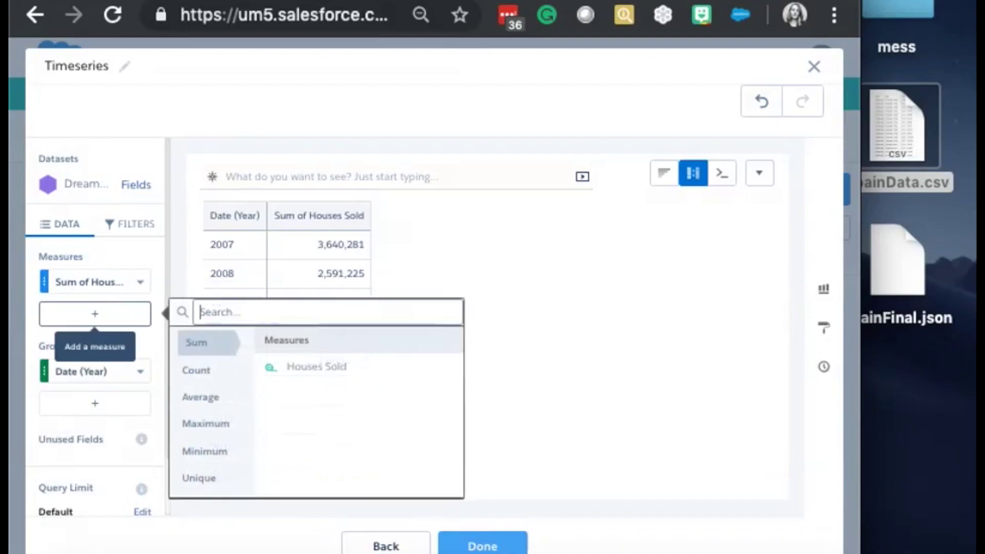
pyautogui.click(436, 366)
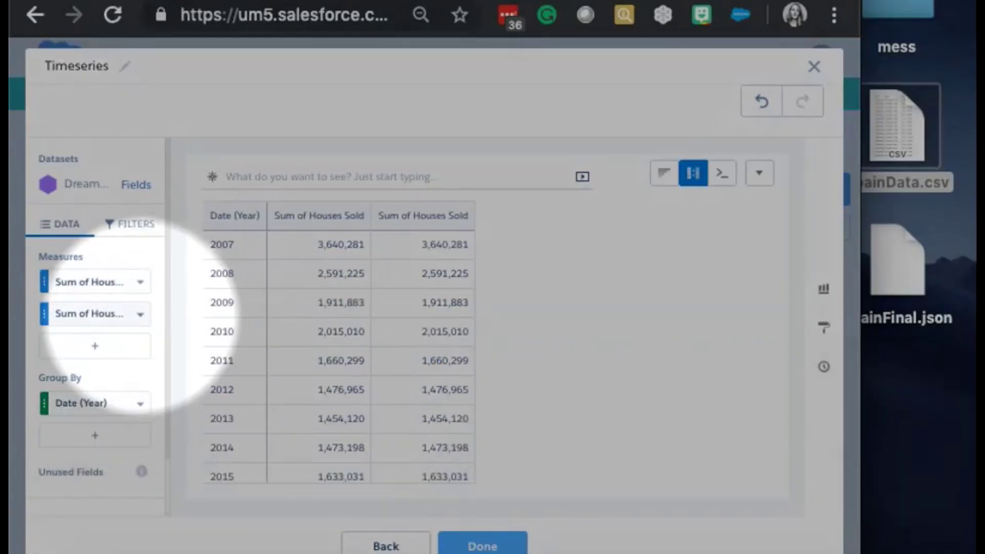
# Edit the second Sum of Houses Sold column and set its header to Predict
pyautogui.click(140, 314)
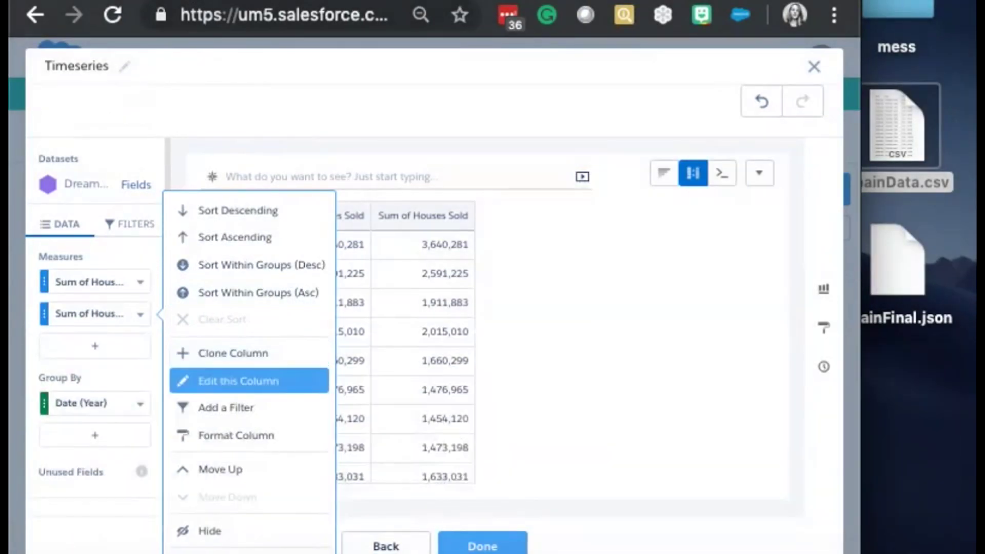
pyautogui.click(239, 381)
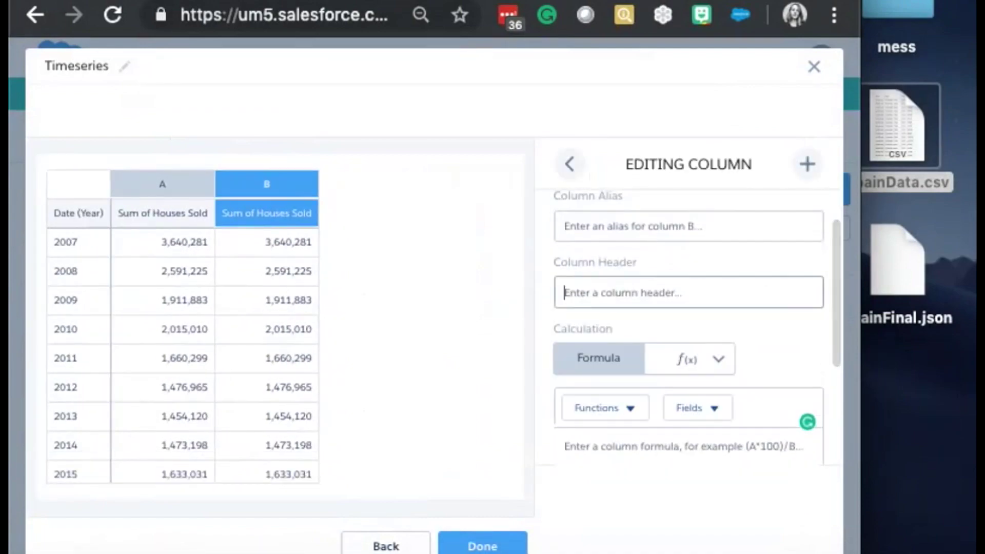
pyautogui.write('Predict')
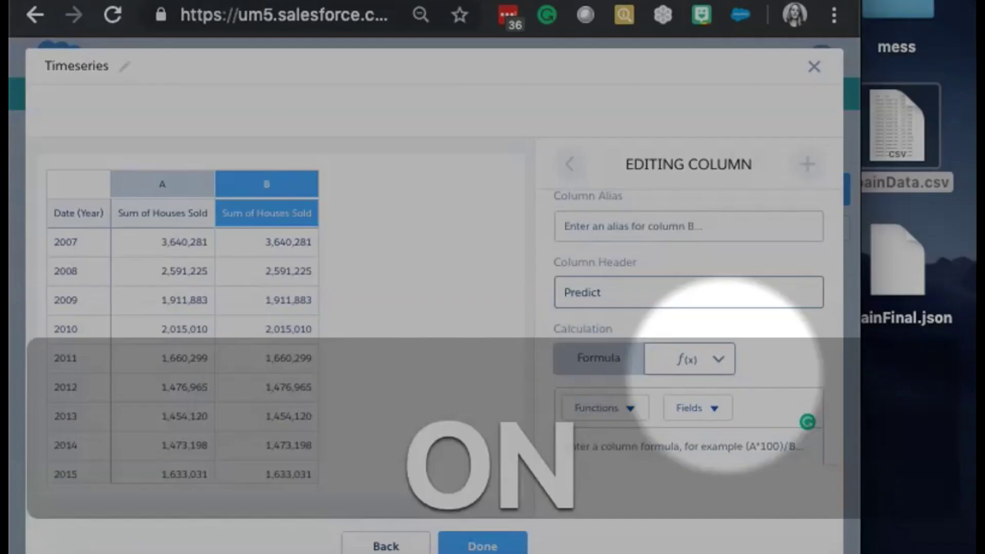
# Apply a Time Series calculation on column A to the Predict column, with 5 prediction points and automatic seasonality and model
pyautogui.scroll(-2, 707, 359)
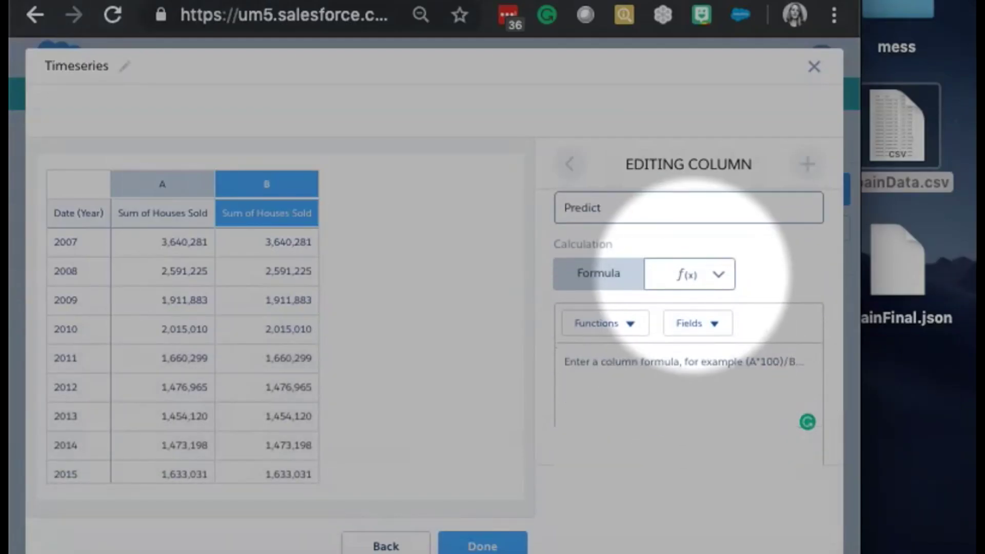
pyautogui.click(697, 274)
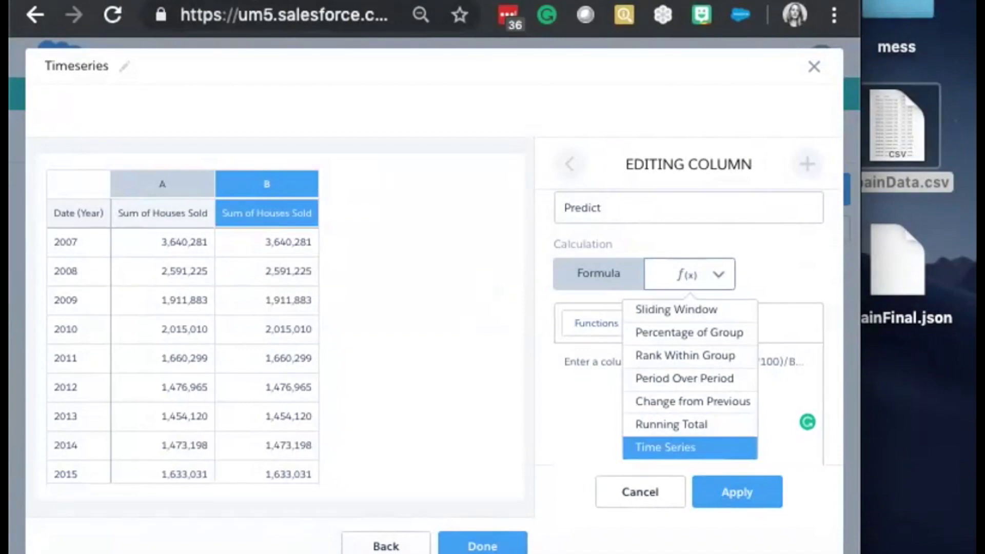
pyautogui.click(689, 446)
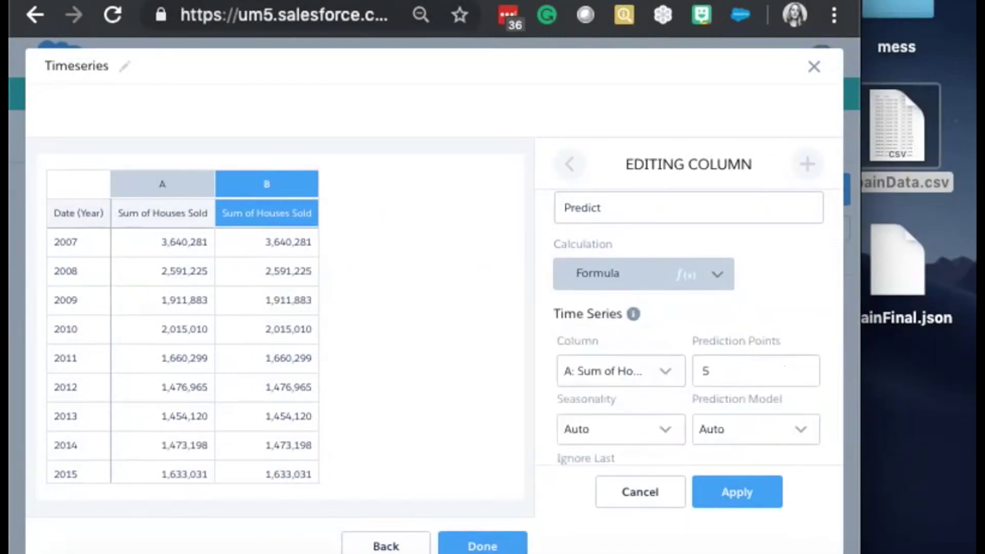
pyautogui.scroll(-3, 664, 410)
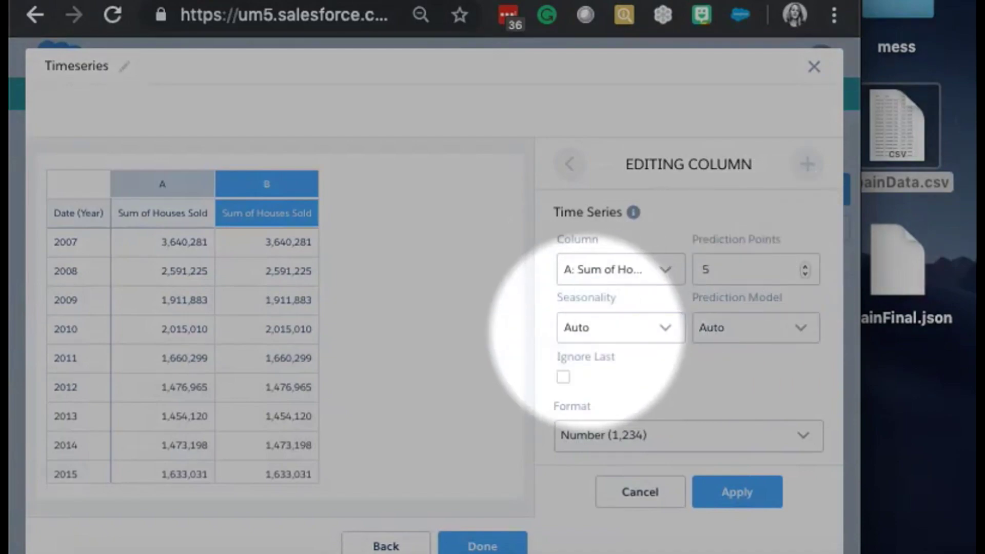
pyautogui.press('F1')
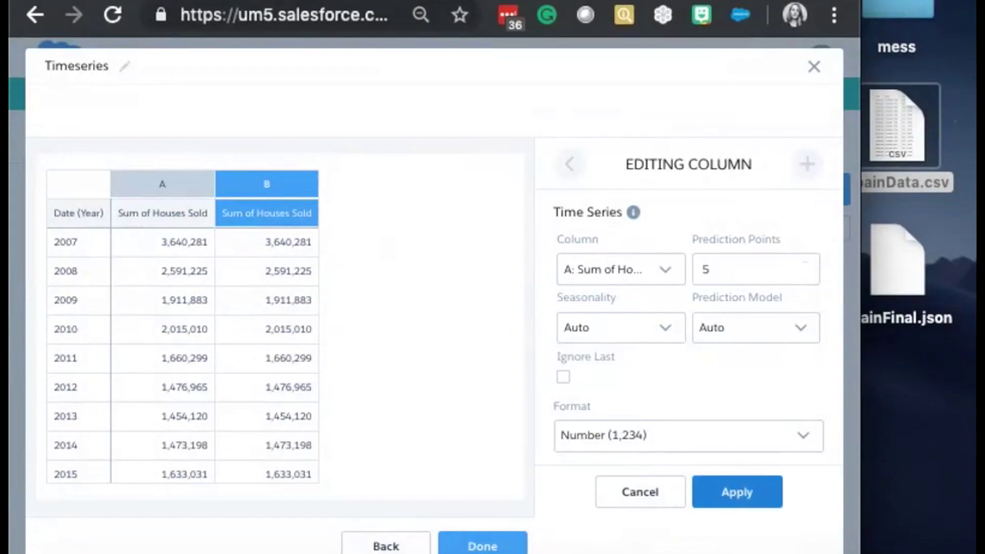
pyautogui.click(737, 492)
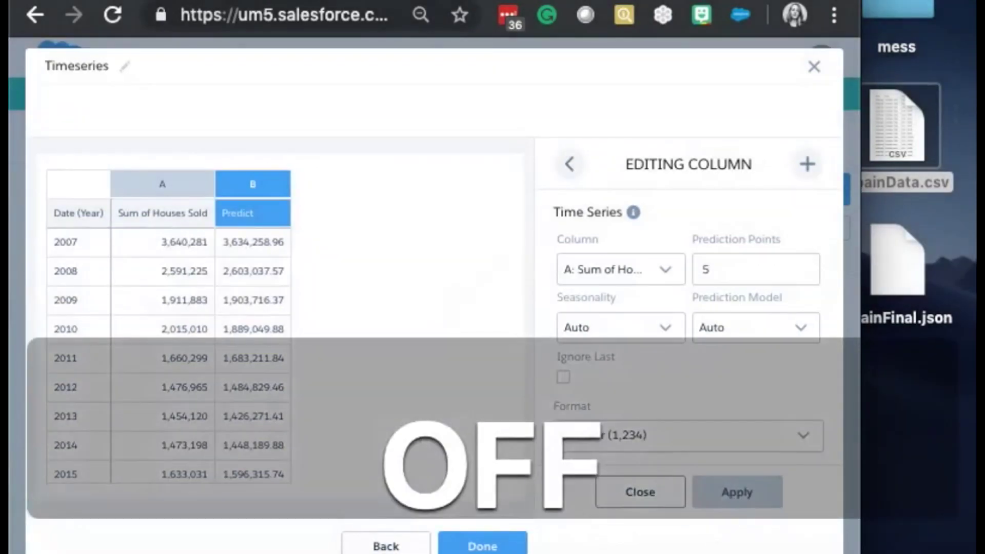
pyautogui.click(640, 492)
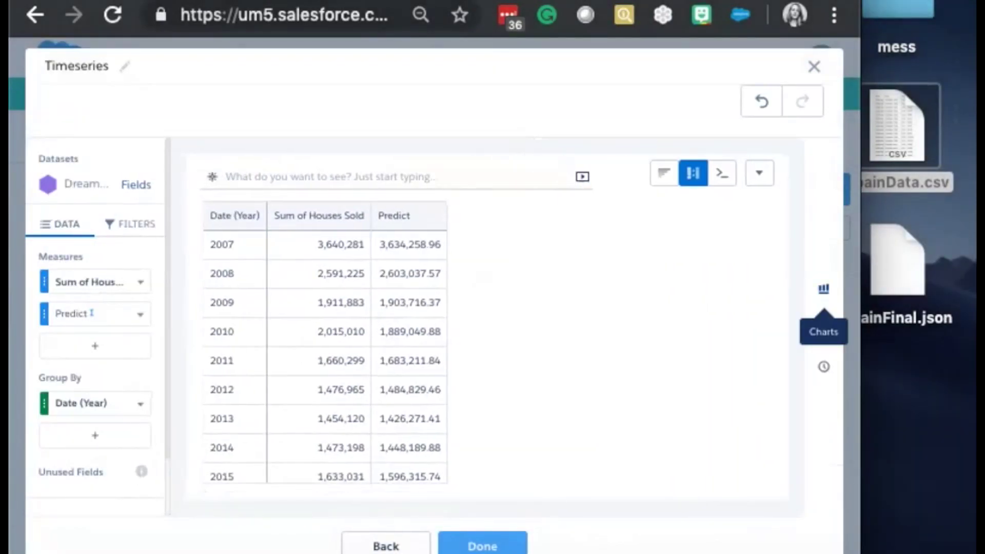
# Visualize the table with the suggested timeline chart of Predict and Sum of Houses Sold by year
pyautogui.press('F1')
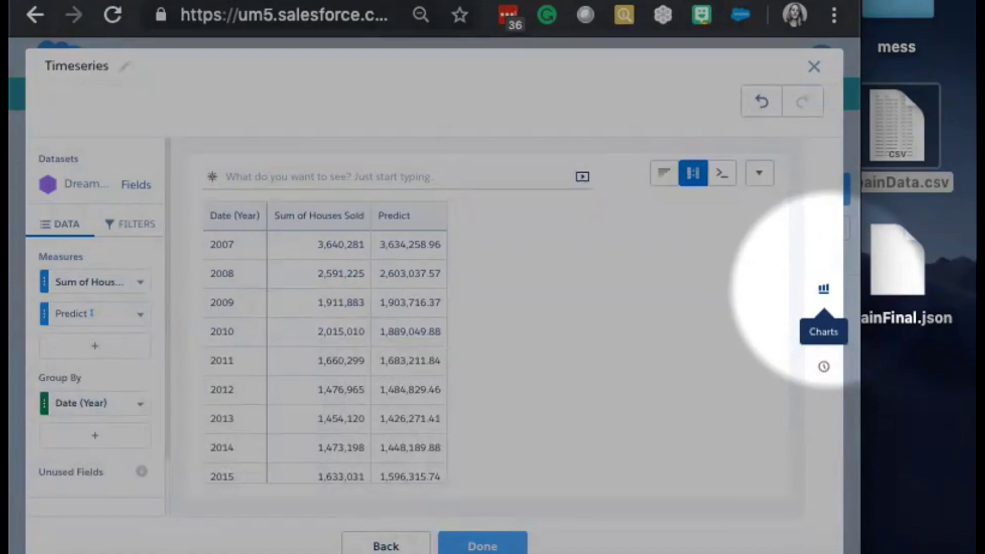
pyautogui.click(823, 288)
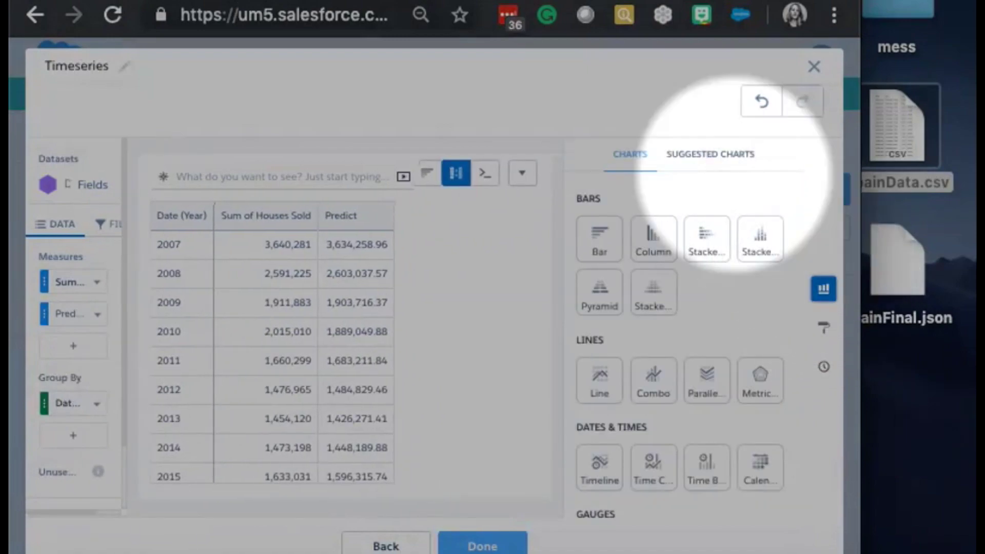
pyautogui.click(710, 154)
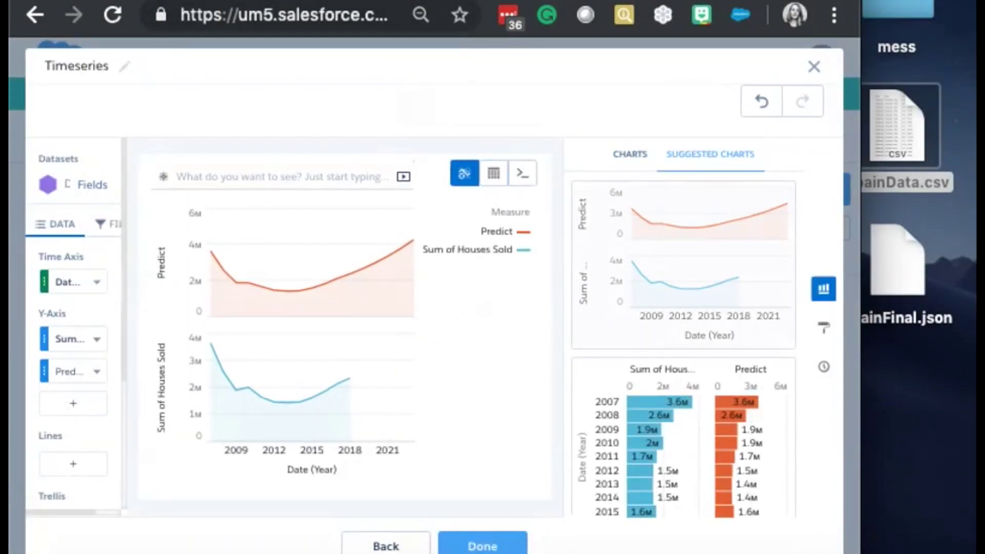
pyautogui.press('F1')
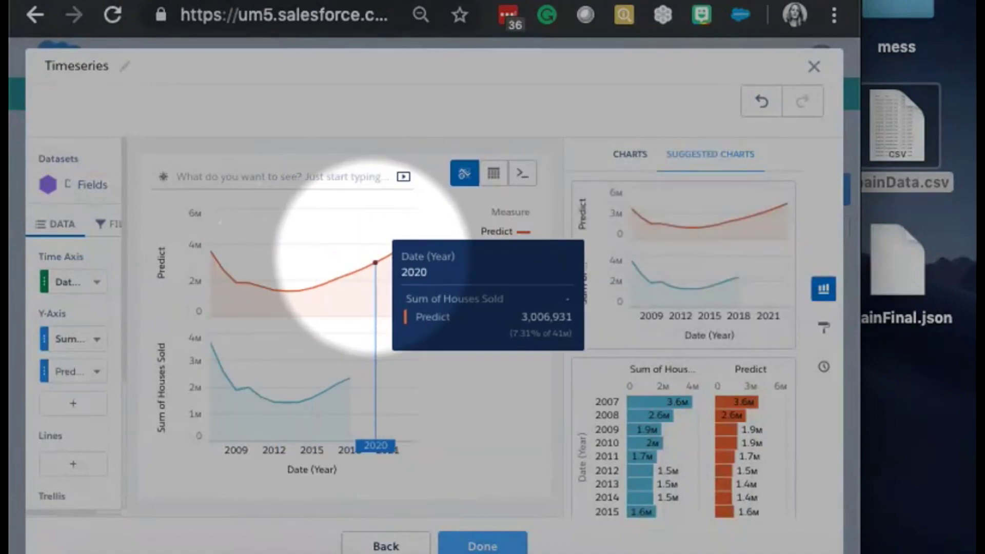
pyautogui.press('F1')
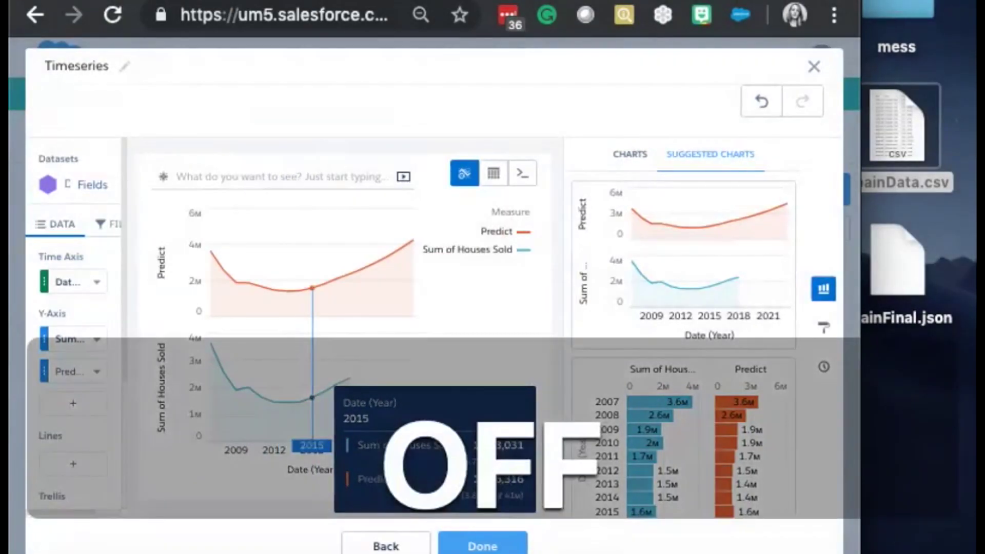
pyautogui.press('ctrl+alt+super+m')
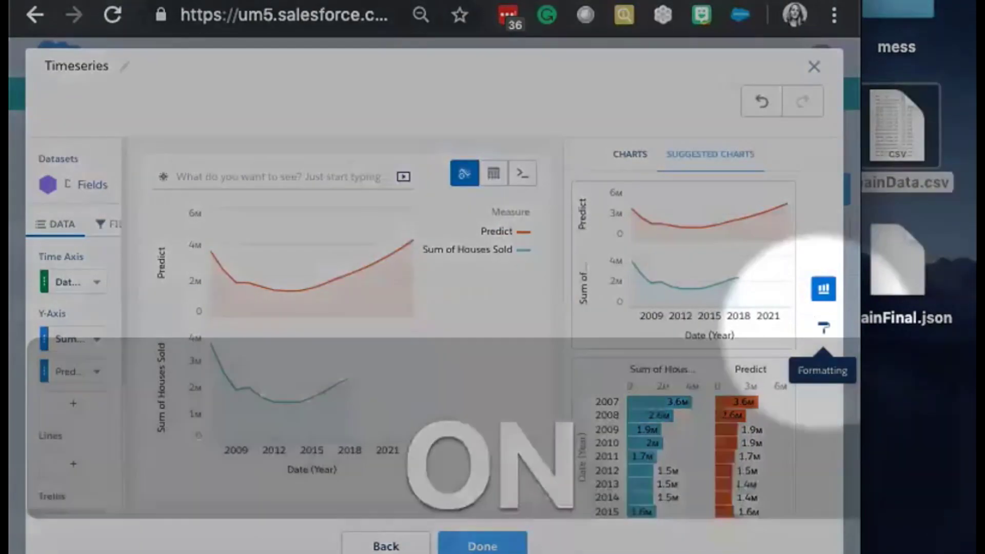
# Set the timeline chart's axis mode to Single Axis in its formatting
pyautogui.click(823, 327)
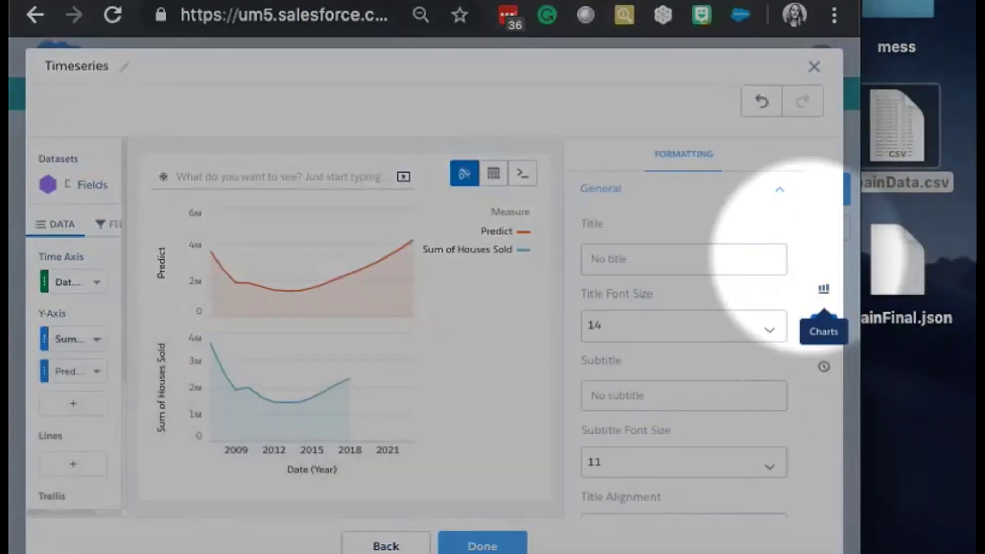
pyautogui.click(777, 189)
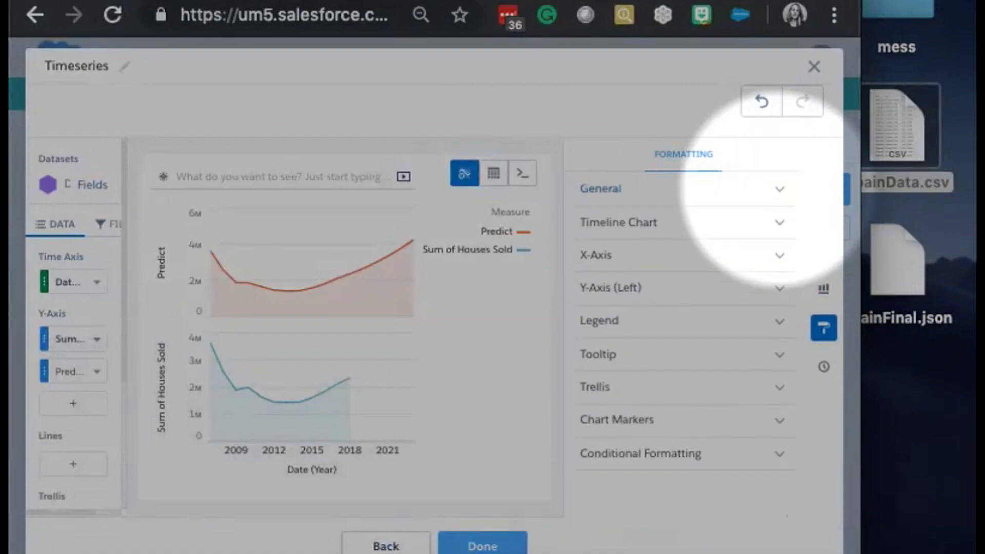
pyautogui.press('ctrl+alt+super+m')
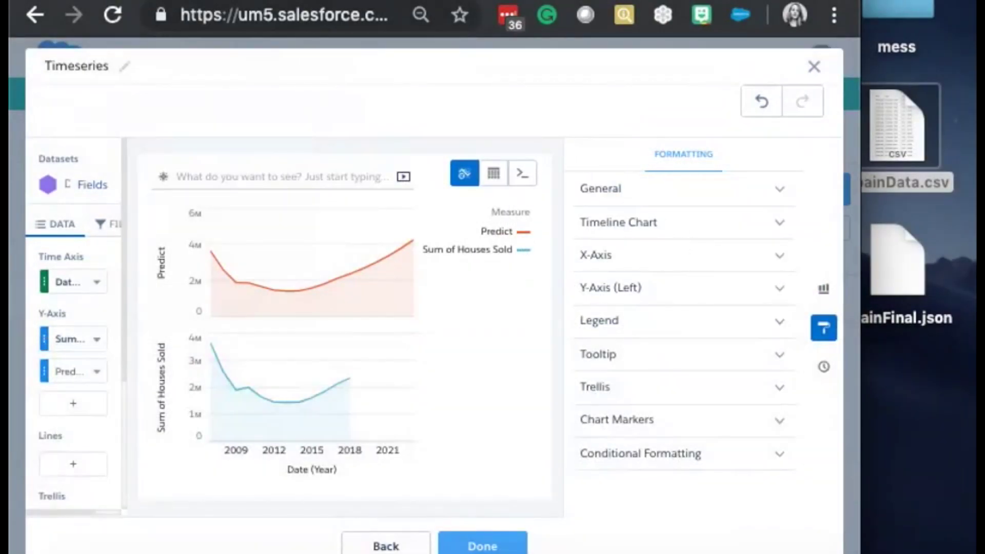
pyautogui.click(778, 222)
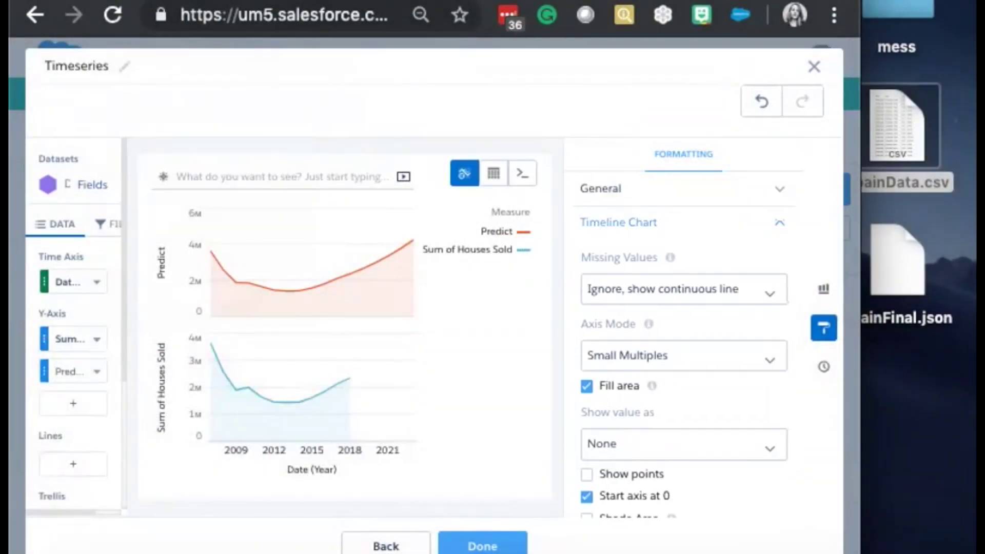
pyautogui.press('ctrl+alt+super+m')
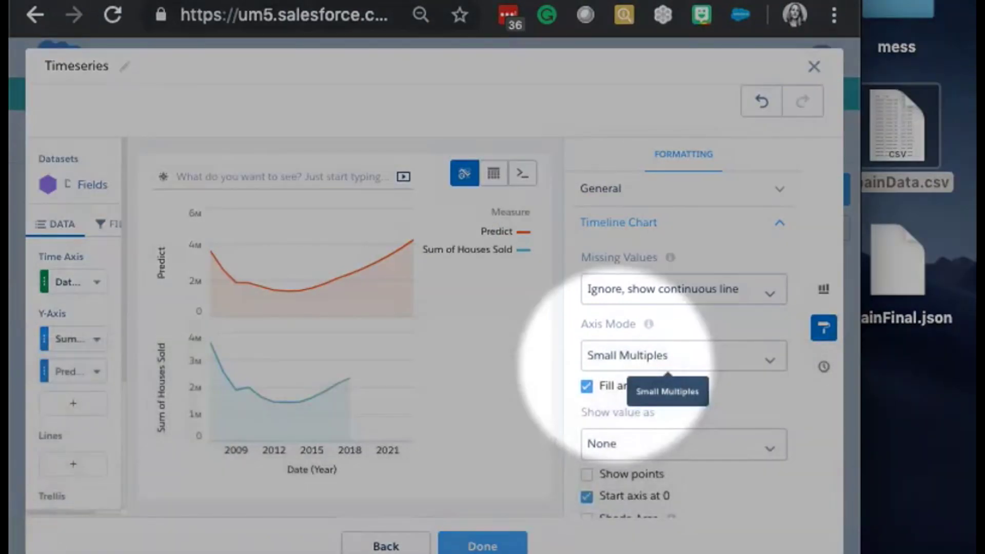
pyautogui.click(615, 359)
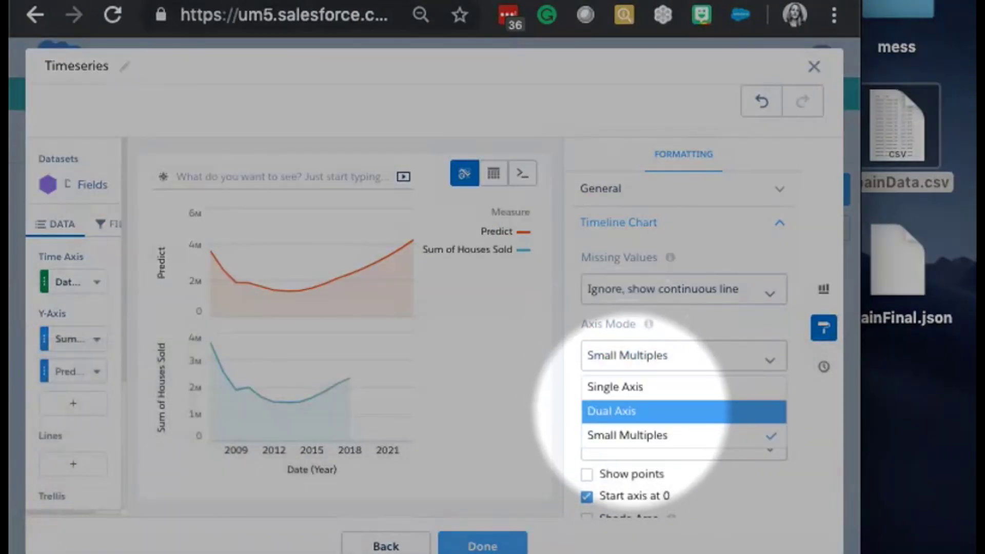
pyautogui.click(616, 386)
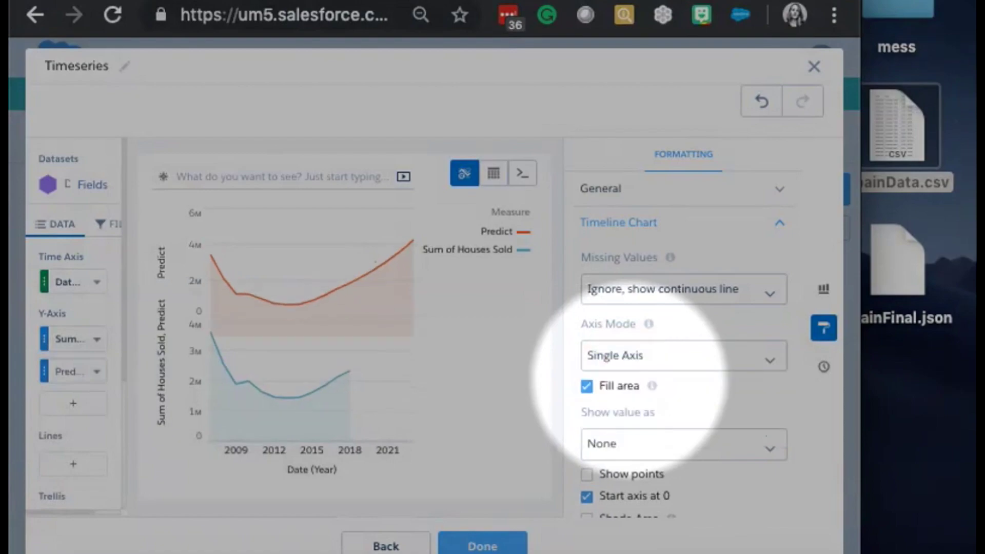
pyautogui.press('ctrl+alt+super+m')
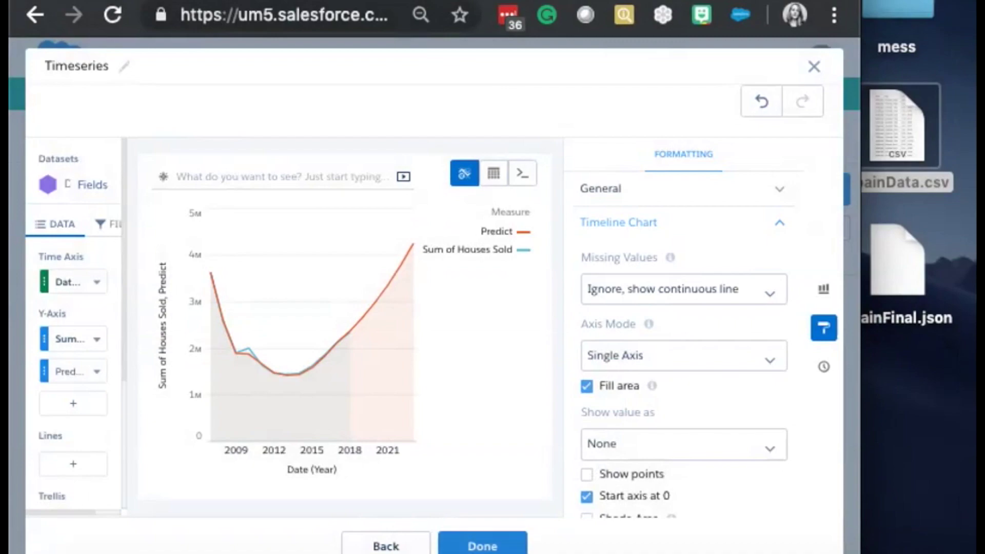
# Finish the Timeseries step, place it at the dashboard canvas's upper-left corner, and enlarge the chart widget
pyautogui.click(482, 544)
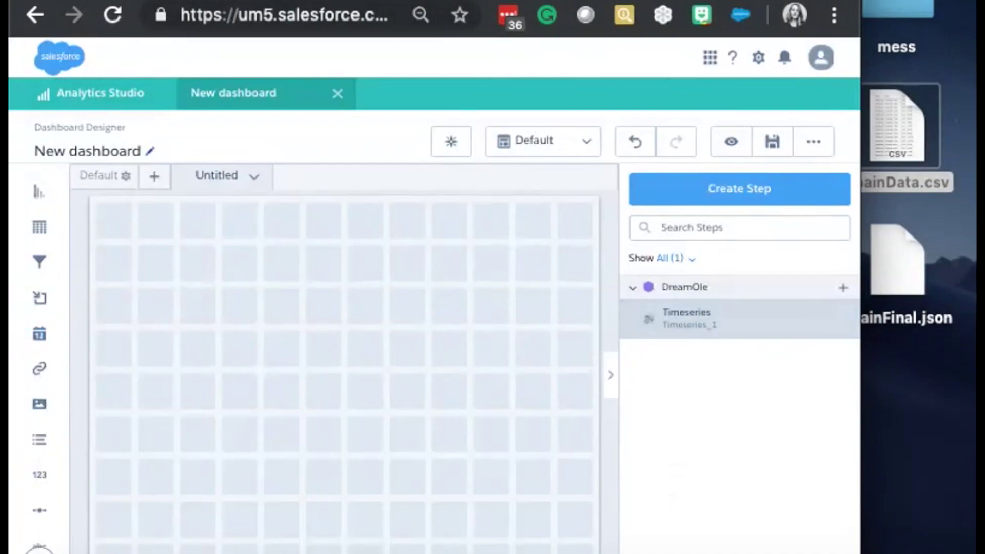
pyautogui.moveTo(748, 318); pyautogui.dragTo(138, 241)
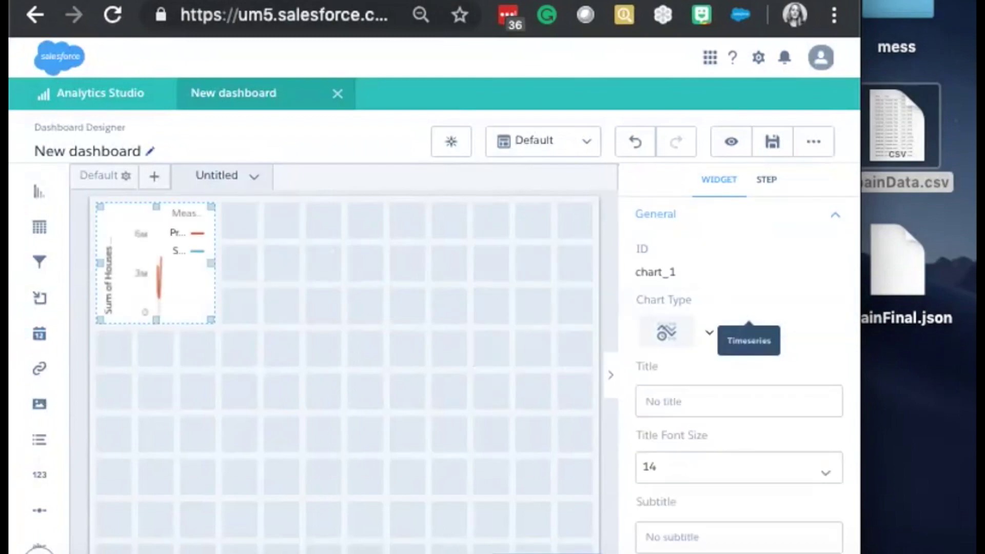
pyautogui.moveTo(215, 323); pyautogui.dragTo(424, 408)
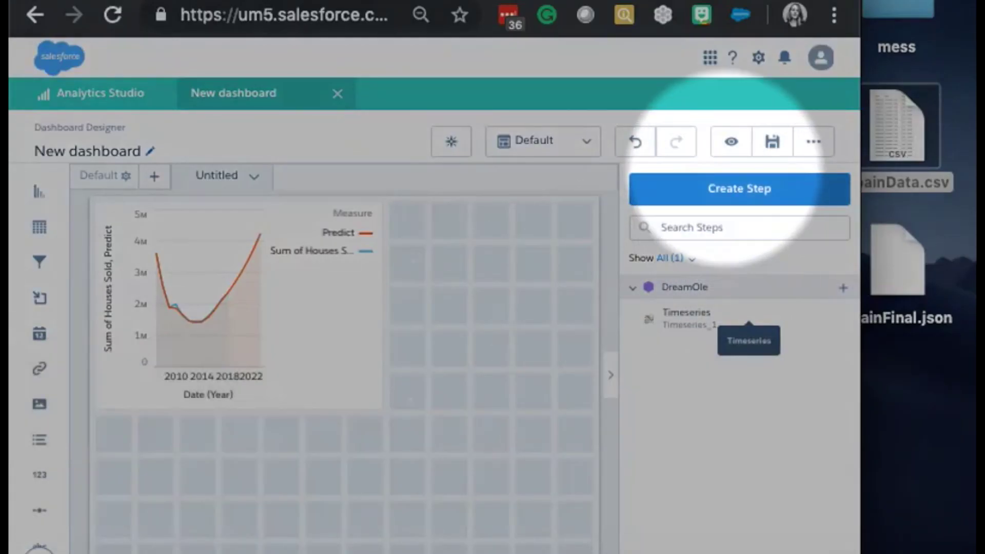
# Save the dashboard with the title DreamOle in My Private App
pyautogui.click(772, 144)
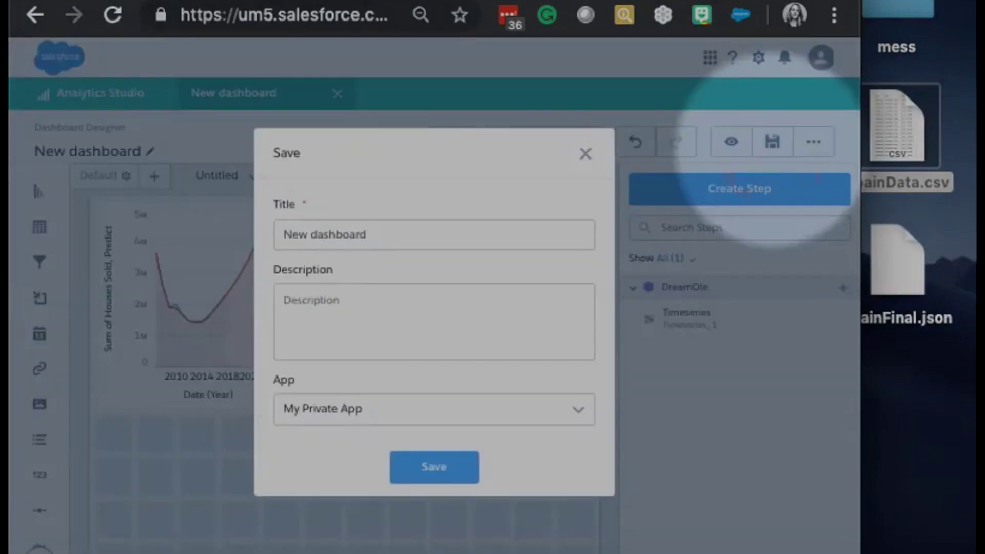
pyautogui.tripleClick(352, 236)
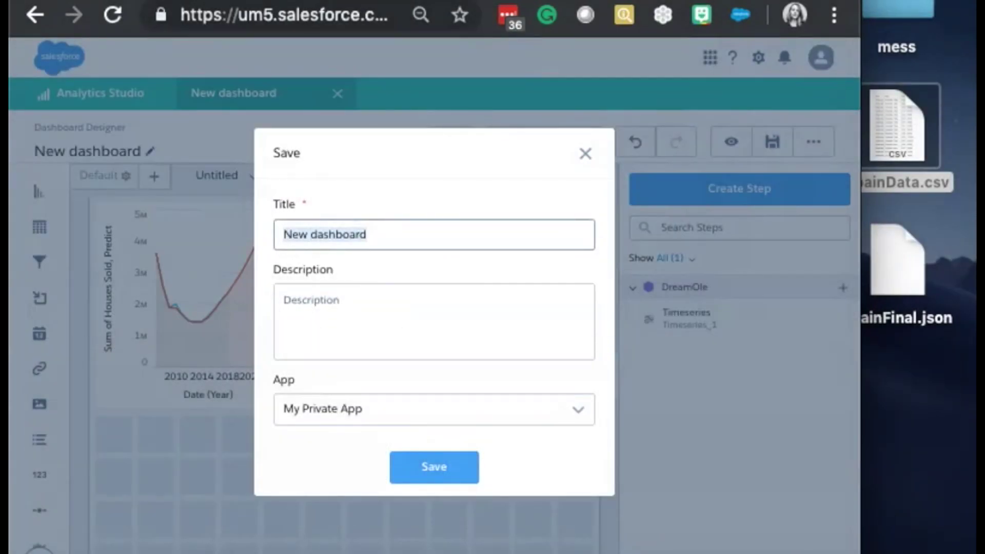
pyautogui.write('Dreamo')
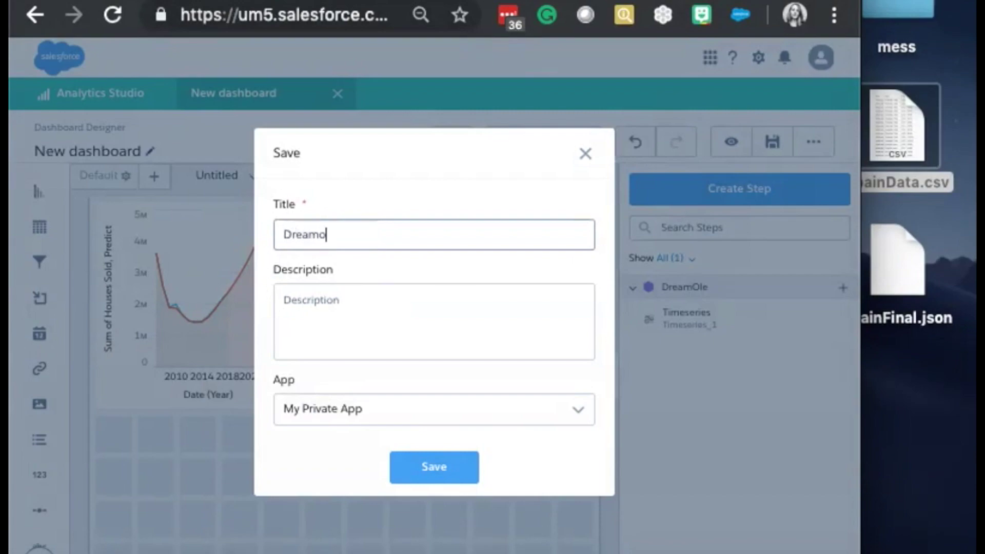
pyautogui.press('BackSpace')
pyautogui.write('Ole')
pyautogui.press('Return')
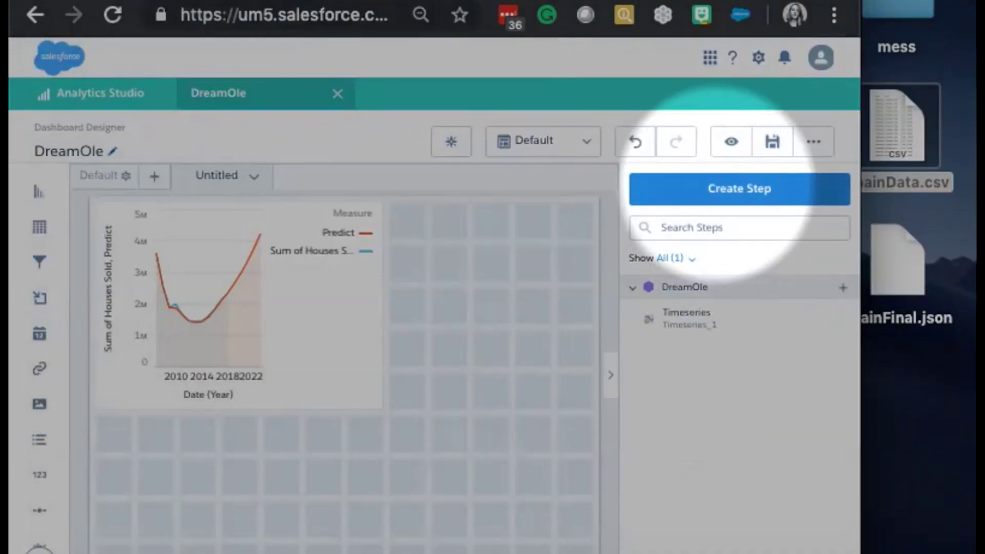
# Create a new step from the DreamOle dataset in Shared App and name it Map
pyautogui.click(723, 188)
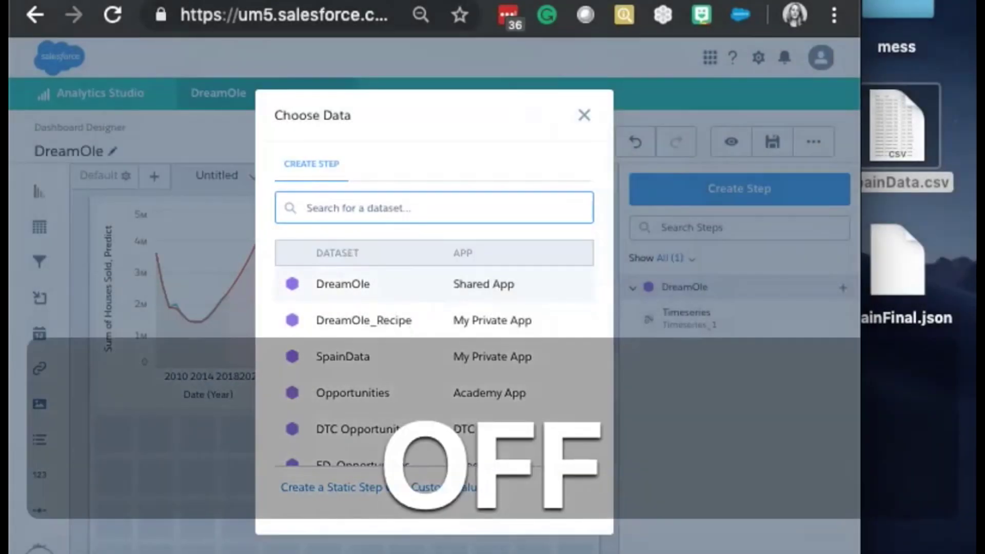
pyautogui.click(380, 285)
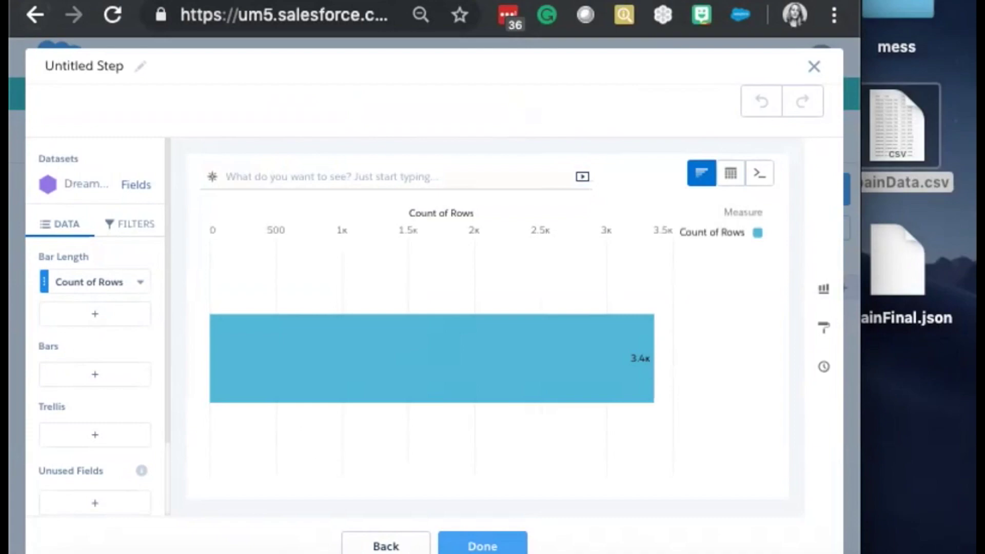
pyautogui.click(84, 66)
pyautogui.write('Map')
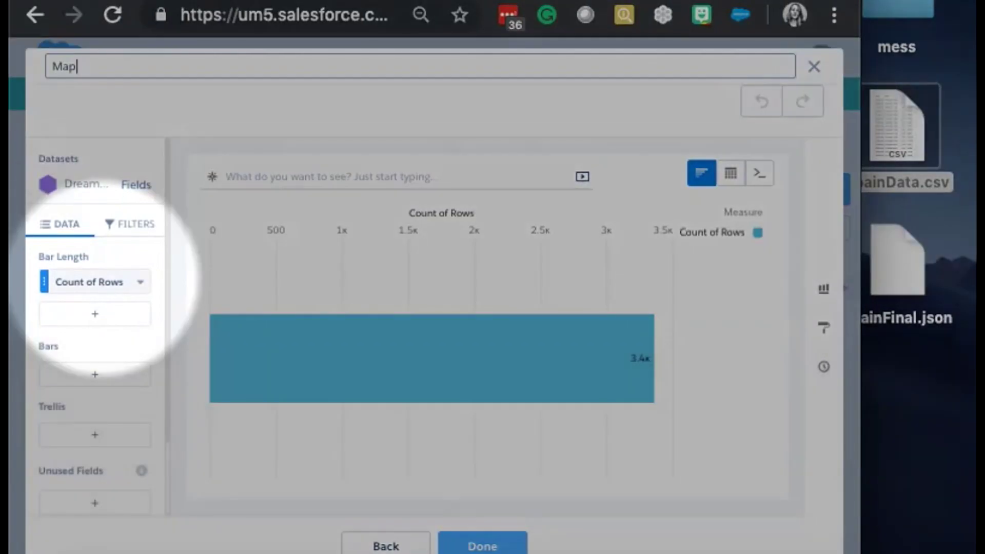
# Set the Map step's bar length to Sum of Houses Sold and group the bars by Area
pyautogui.click(132, 282)
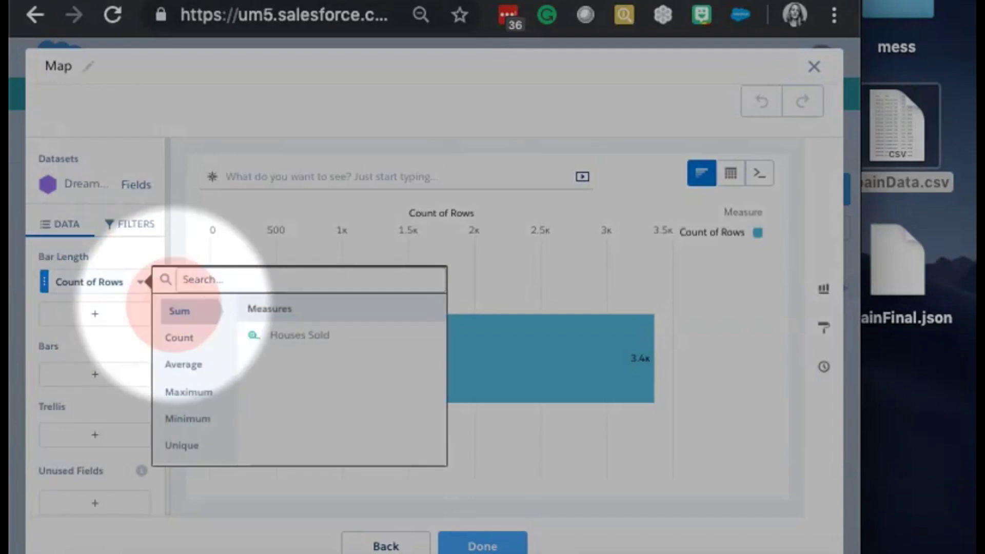
pyautogui.click(301, 334)
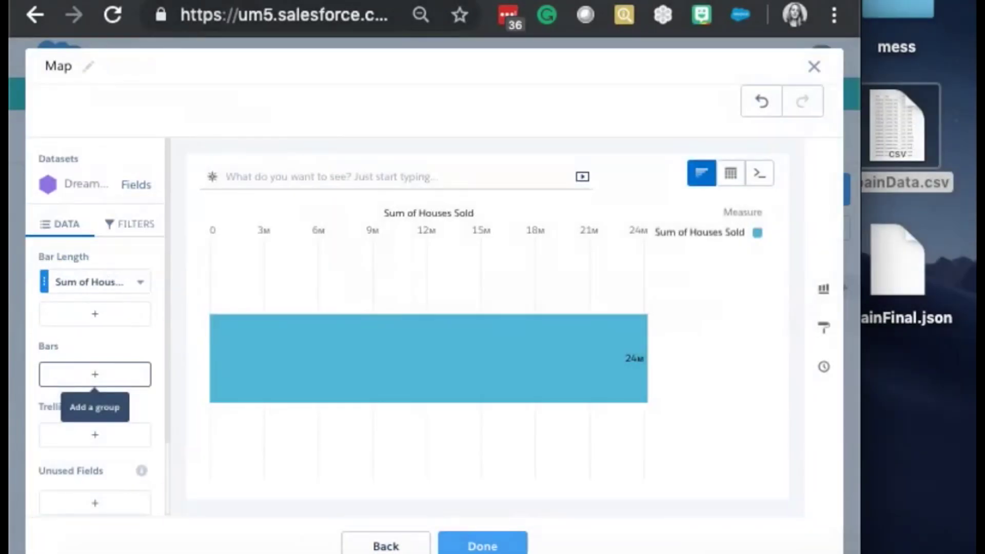
pyautogui.click(95, 374)
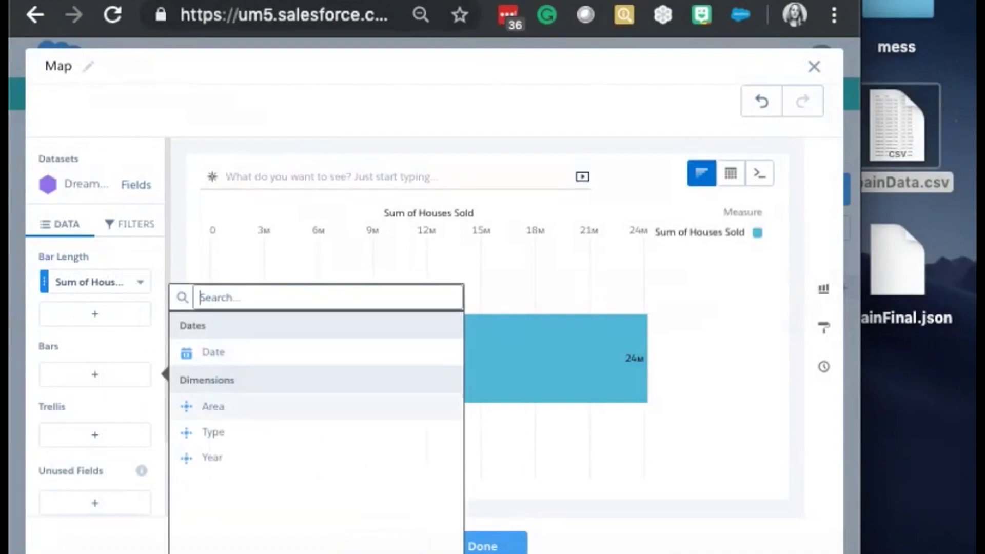
pyautogui.click(213, 406)
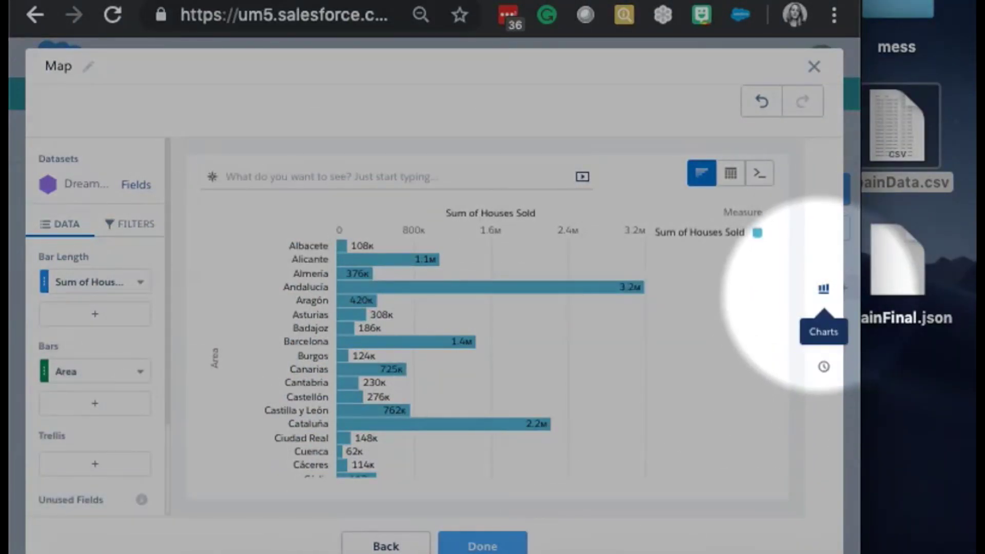
# Change the step's chart type to Map and open the Map section of its formatting settings
pyautogui.click(823, 289)
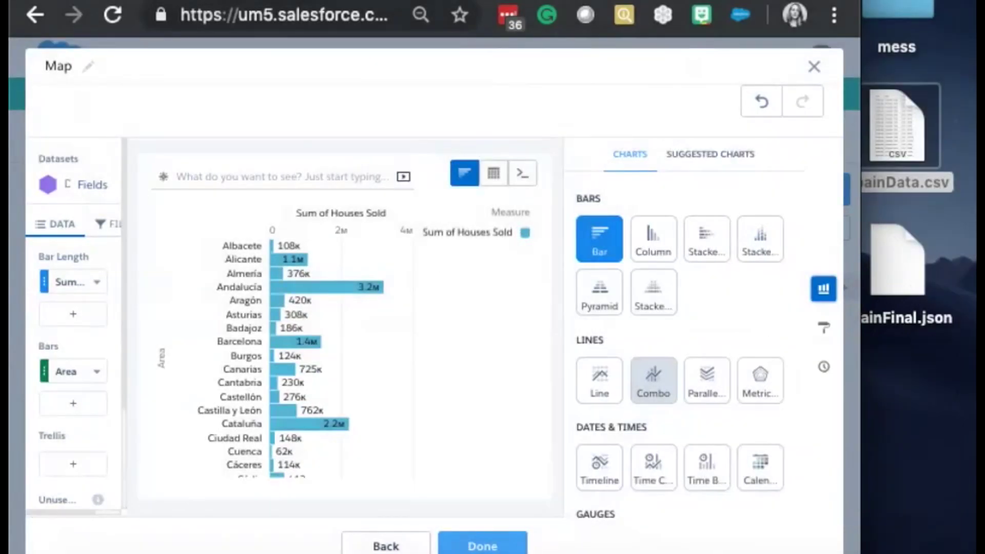
pyautogui.scroll(-8, 687, 343)
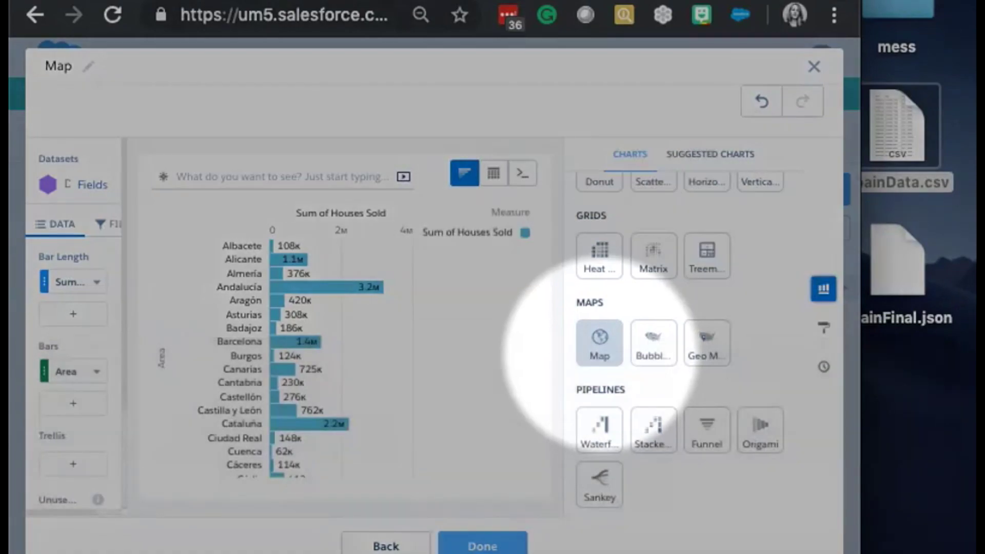
pyautogui.click(598, 343)
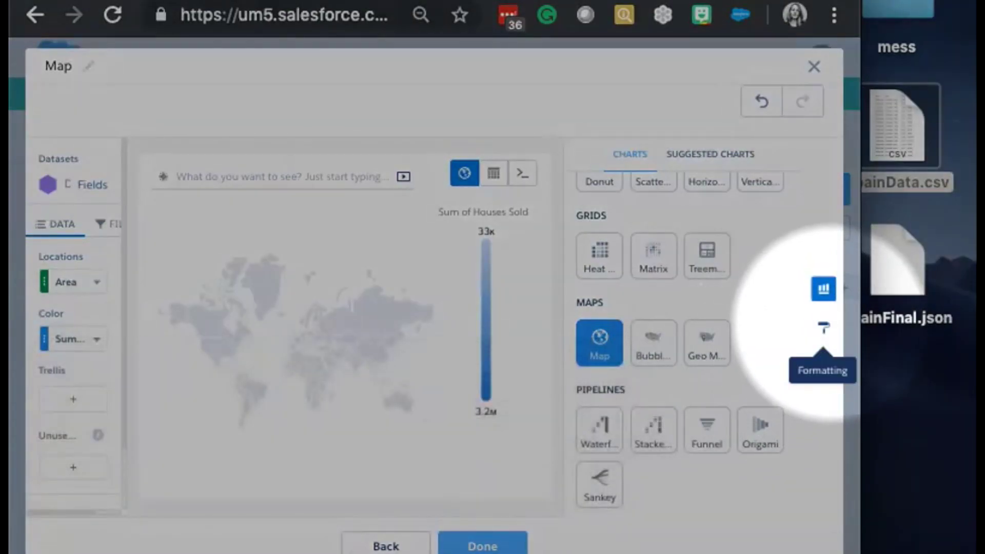
pyautogui.click(823, 328)
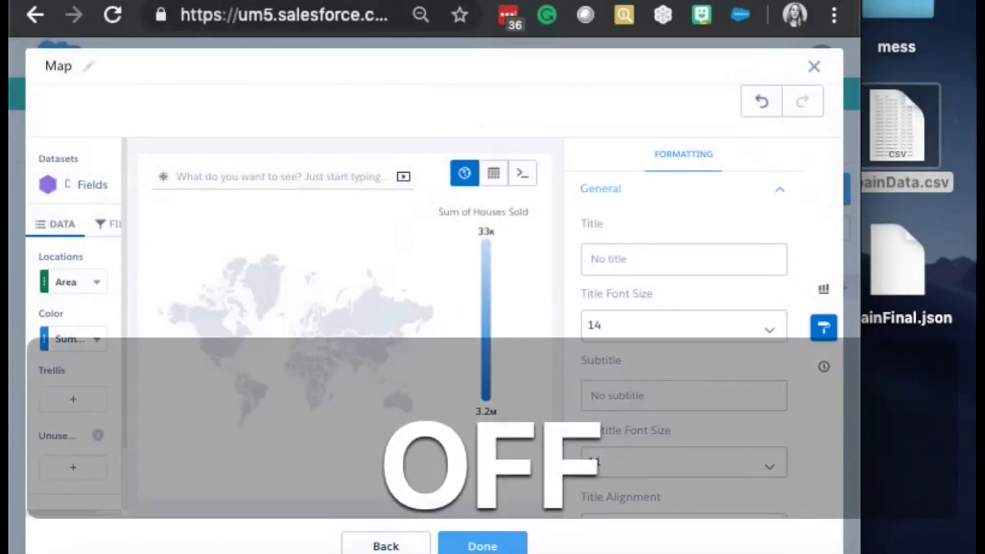
pyautogui.scroll(-5, 684, 343)
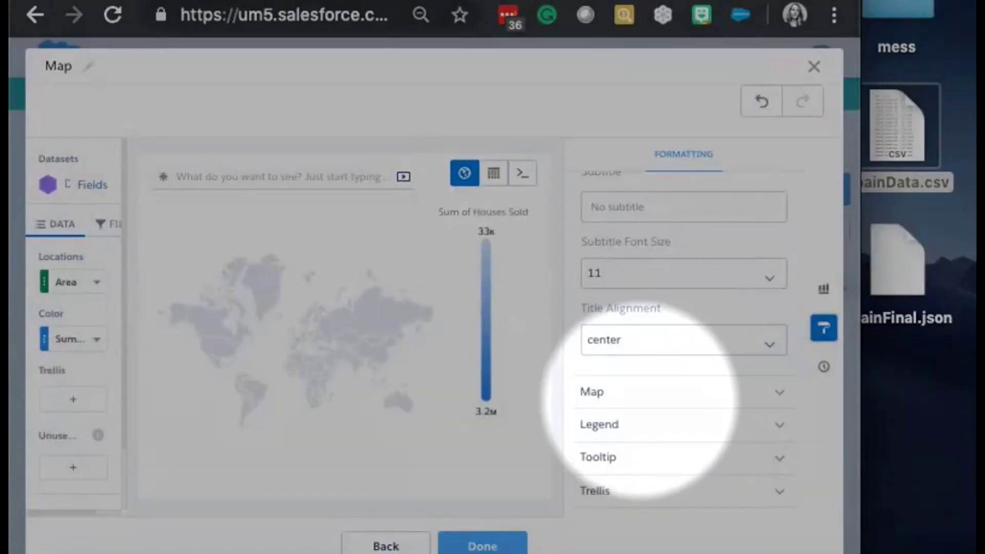
pyautogui.click(638, 398)
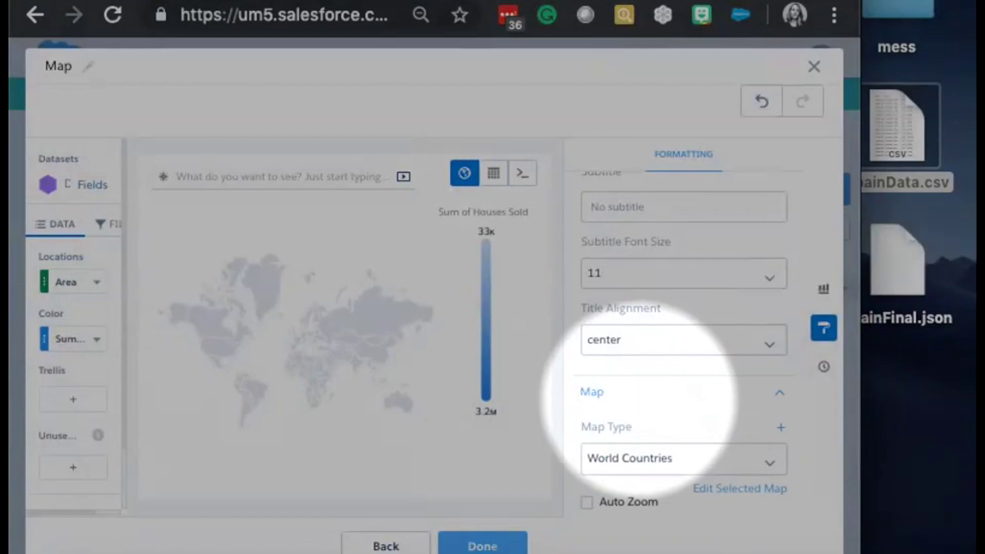
pyautogui.scroll(-3, 684, 344)
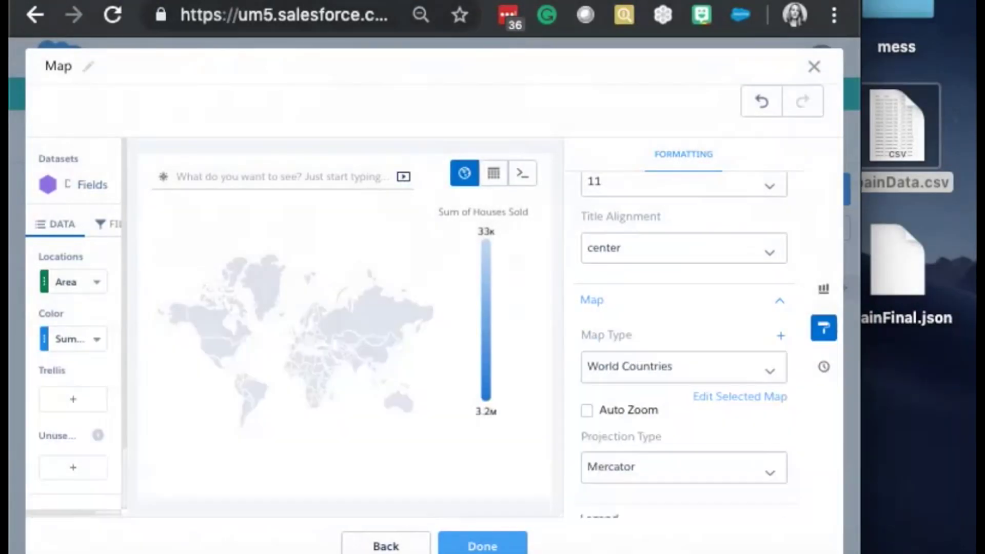
pyautogui.press('F1')
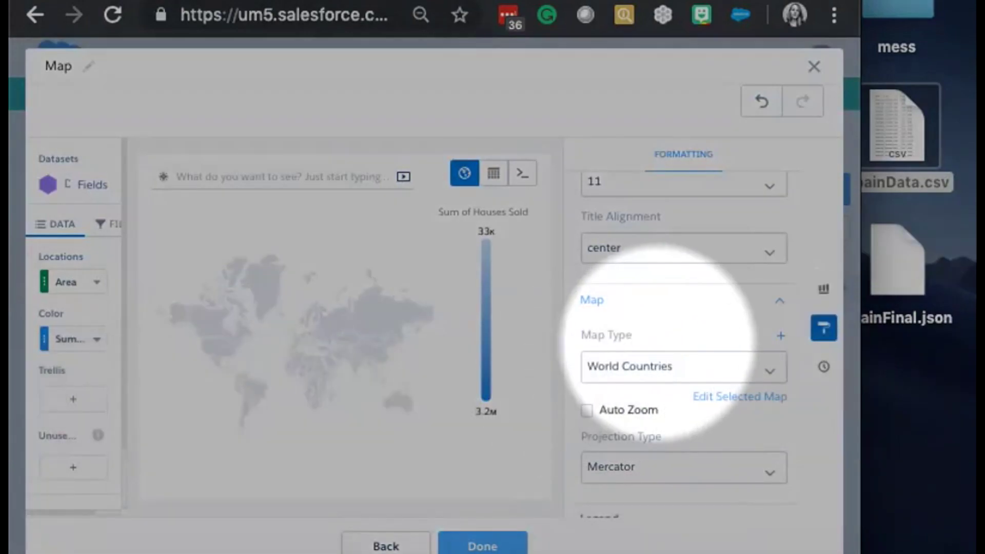
# Look through the map types available for the chart without changing the selected one
pyautogui.click(628, 367)
pyautogui.scroll(-15, 646, 480)
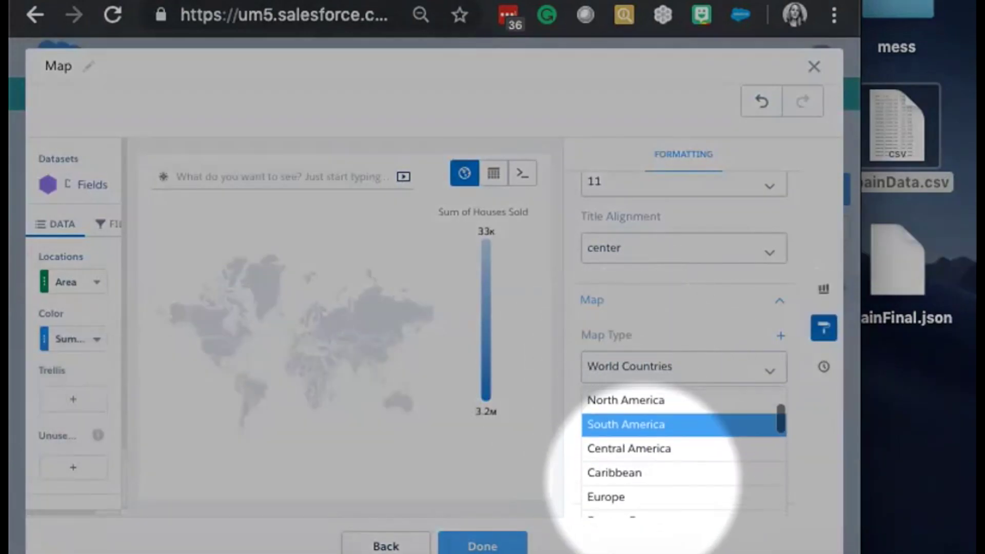
pyautogui.press('Down')
pyautogui.press('Down')
pyautogui.press('Down')
pyautogui.press('Down')
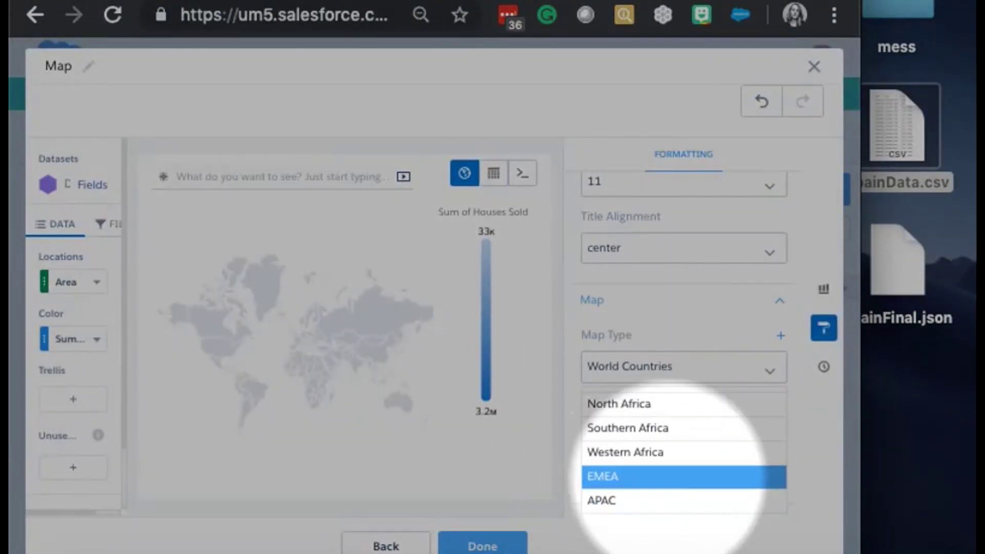
pyautogui.press('Down')
pyautogui.press('Down')
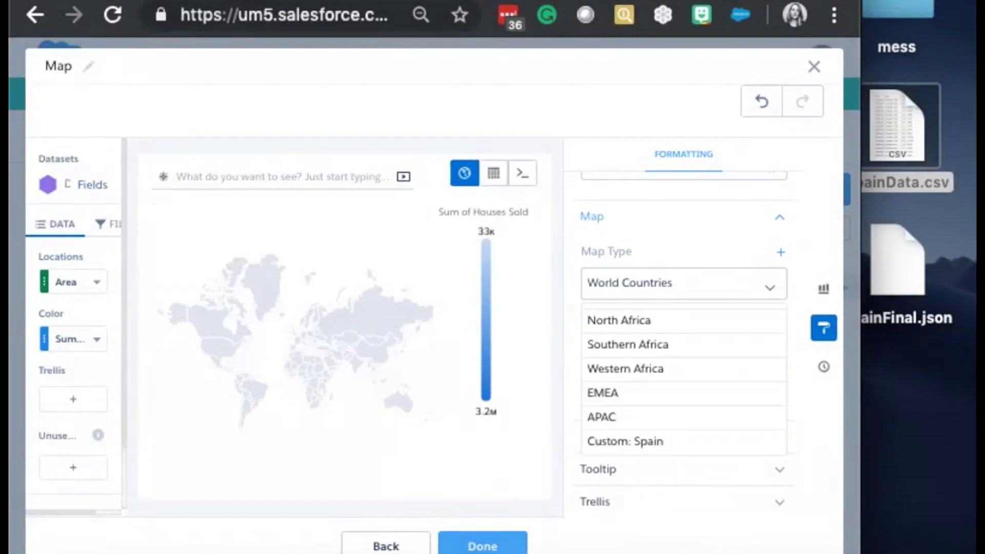
pyautogui.press('Escape')
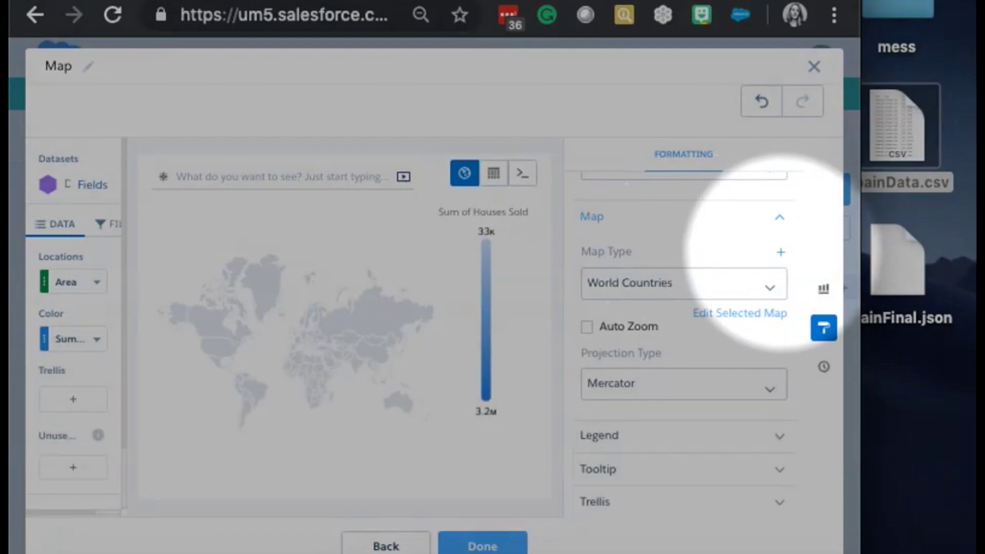
# Start a new custom map and choose SpainFinal.json from the Desktop as the GeoJSON file to upload
pyautogui.click(780, 252)
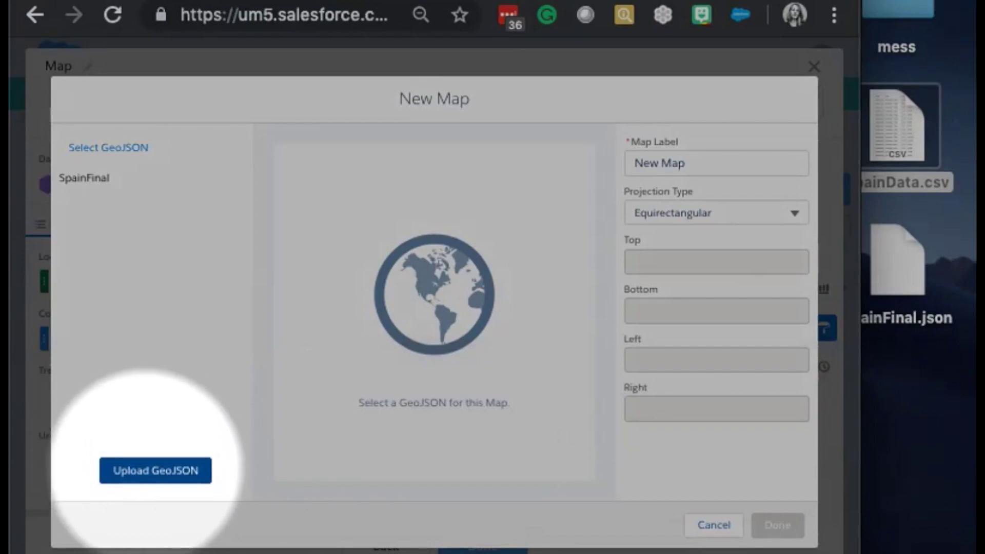
pyautogui.click(139, 468)
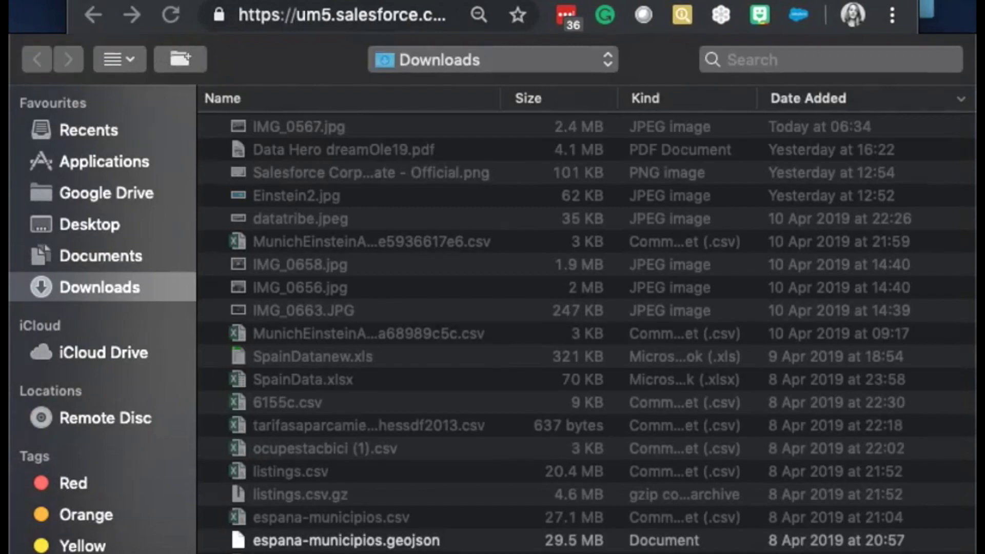
pyautogui.click(89, 224)
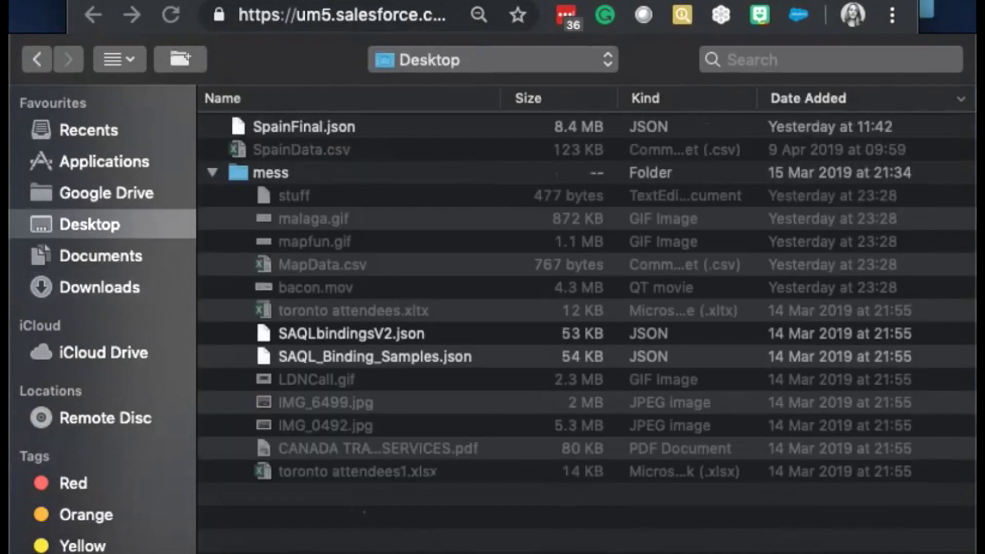
pyautogui.click(212, 173)
pyautogui.click(303, 127)
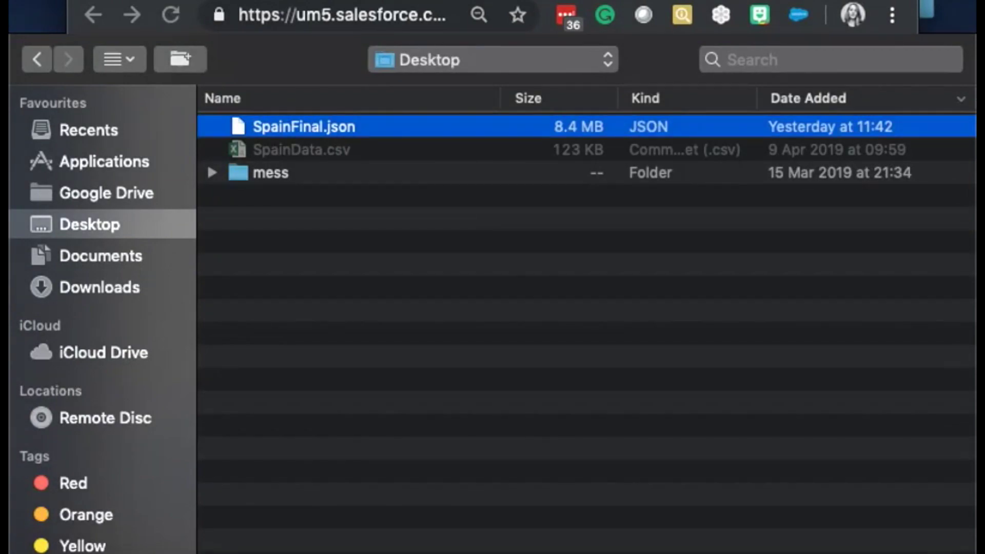
pyautogui.press('Return')
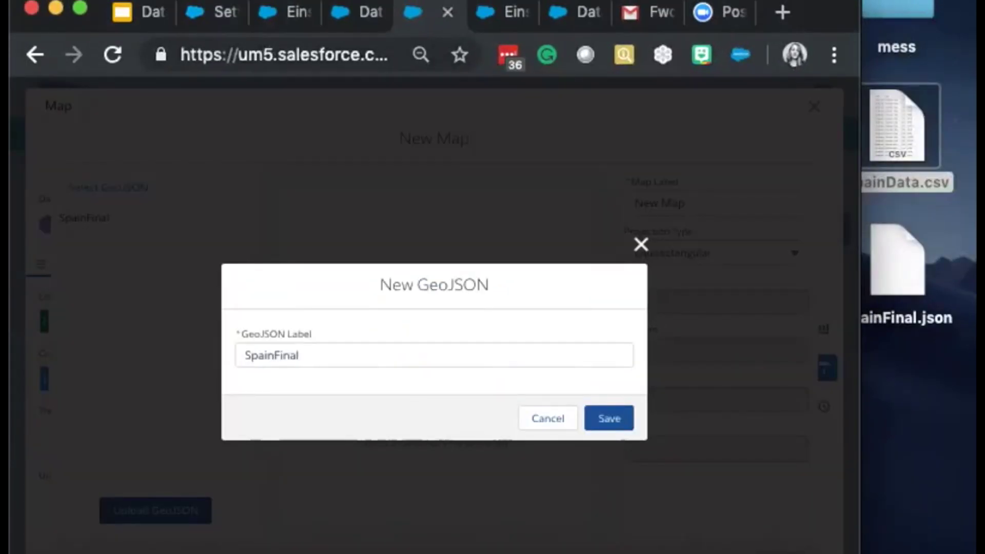
# Label the uploaded GeoJSON SpainFinalv2 and save it
pyautogui.click(300, 355)
pyautogui.press('BackSpace')
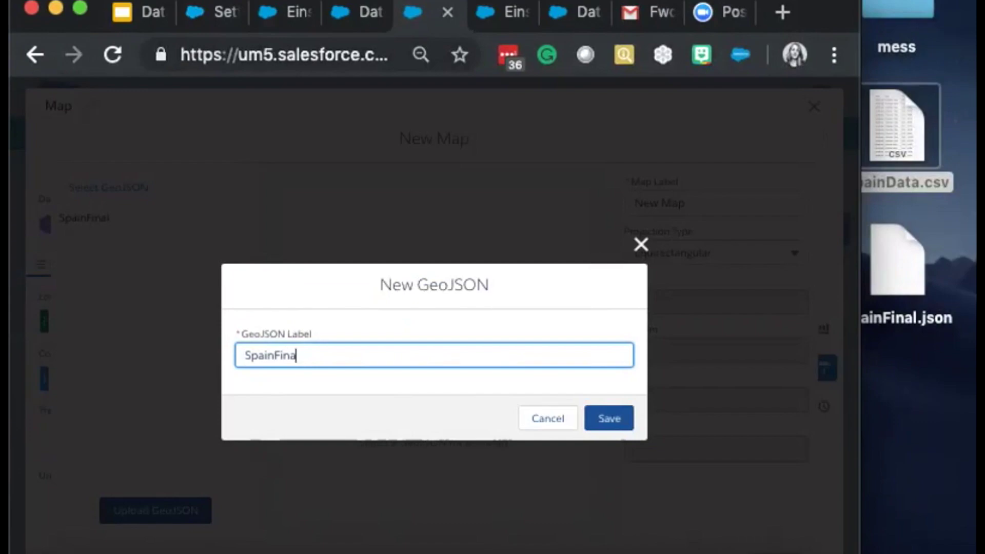
pyautogui.write('l v2')
pyautogui.click(608, 417)
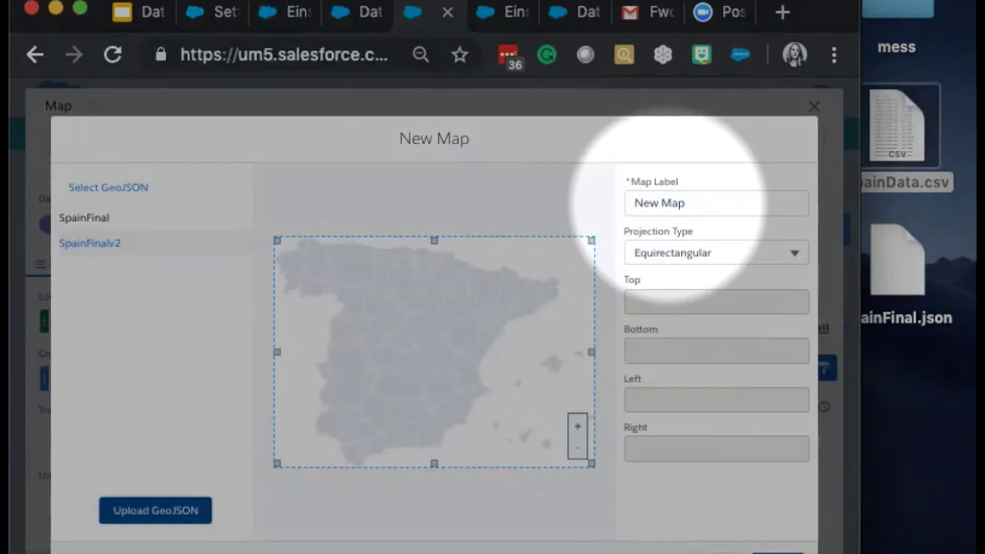
# Label the new map Spain V2 and finish creating it with the Equirectangular projection
pyautogui.tripleClick(699, 202)
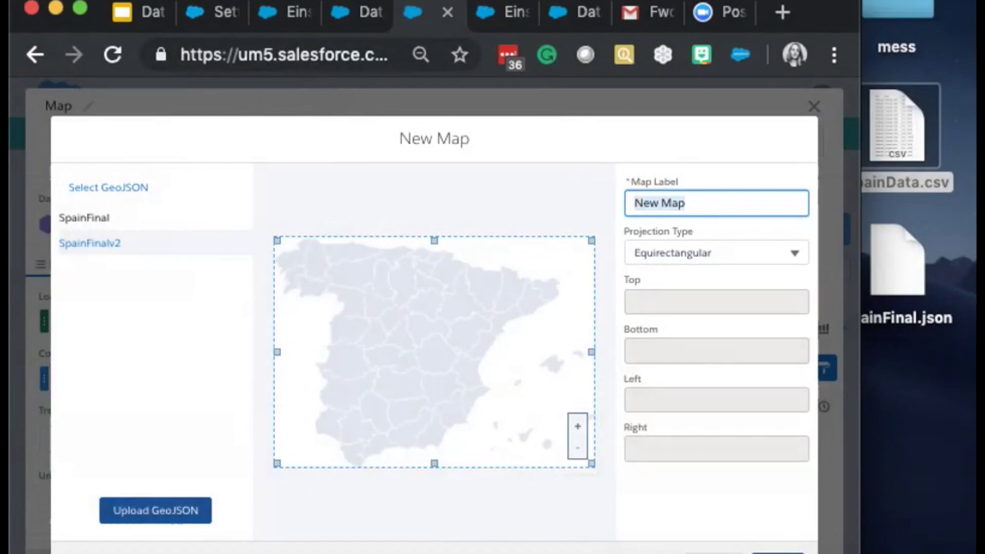
pyautogui.write('Spain')
pyautogui.click(664, 203)
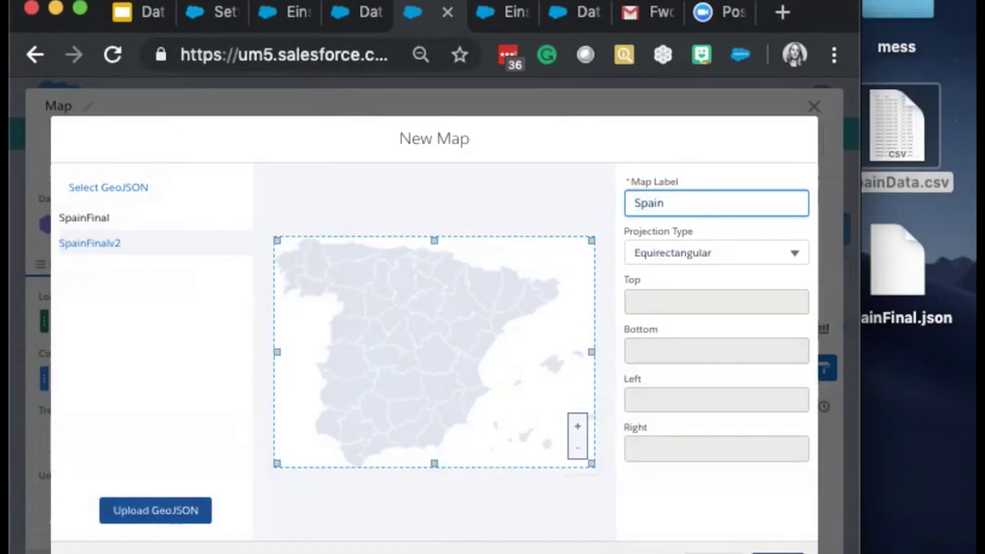
pyautogui.write('V2')
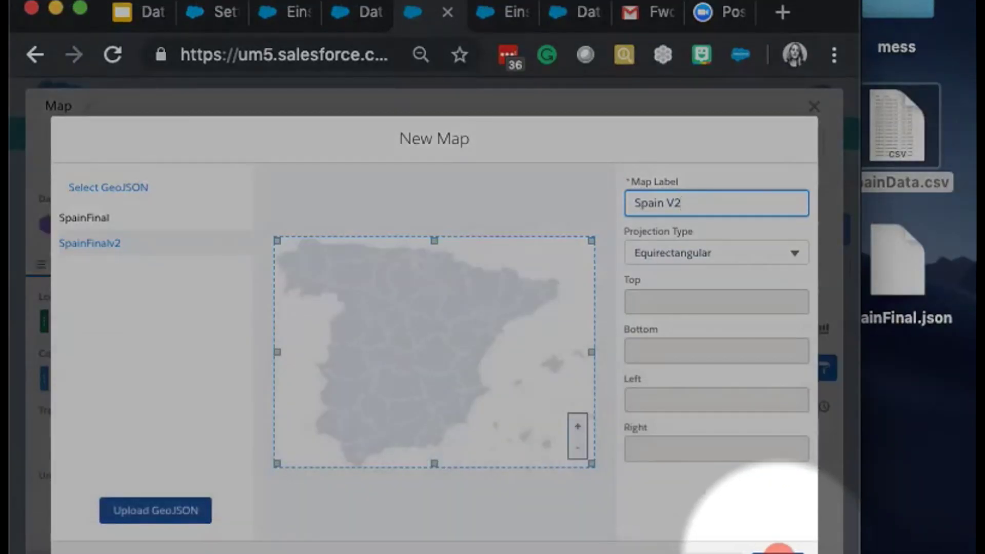
pyautogui.click(779, 548)
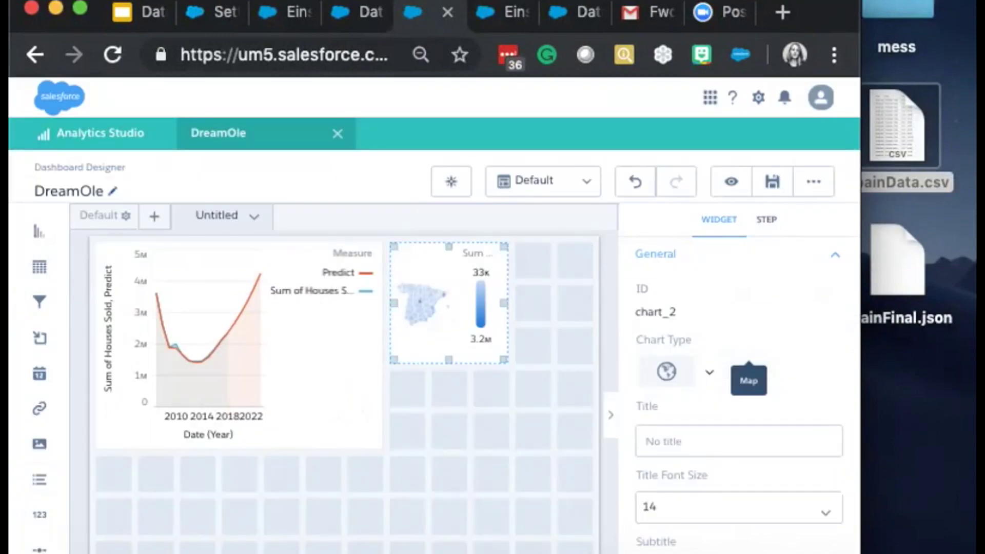
# Enlarge the Spain map widget to fill the space beside the timeline chart and save the dashboard
pyautogui.moveTo(503, 359); pyautogui.dragTo(592, 448)
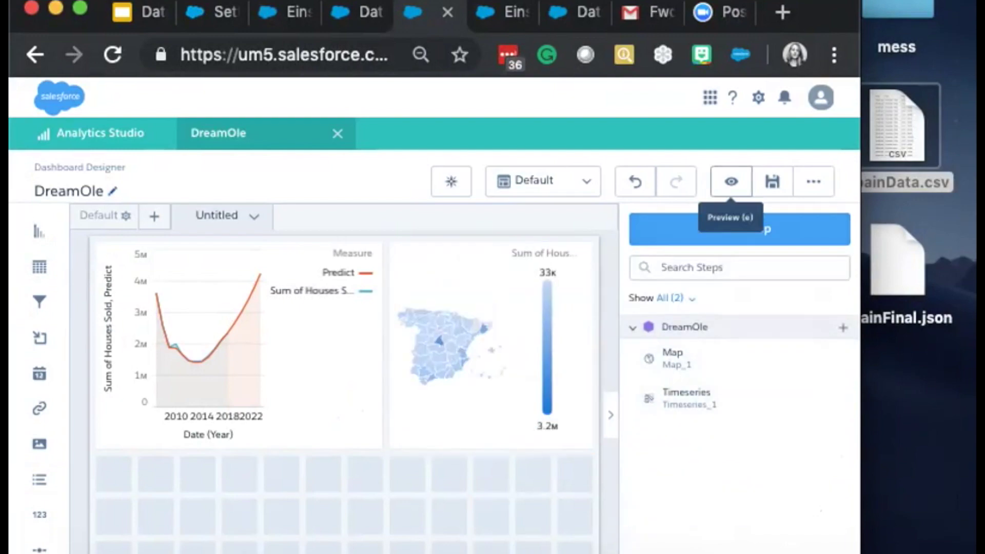
pyautogui.press('super+s')
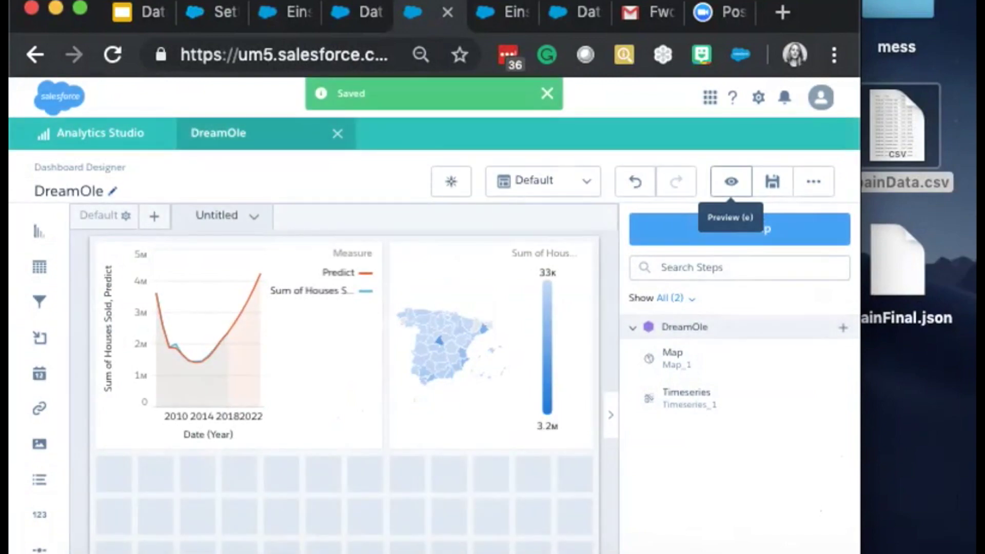
# Preview the dashboard and filter the timeline by selecting Granada, followed by the coastal province west of it, on the map
pyautogui.click(731, 181)
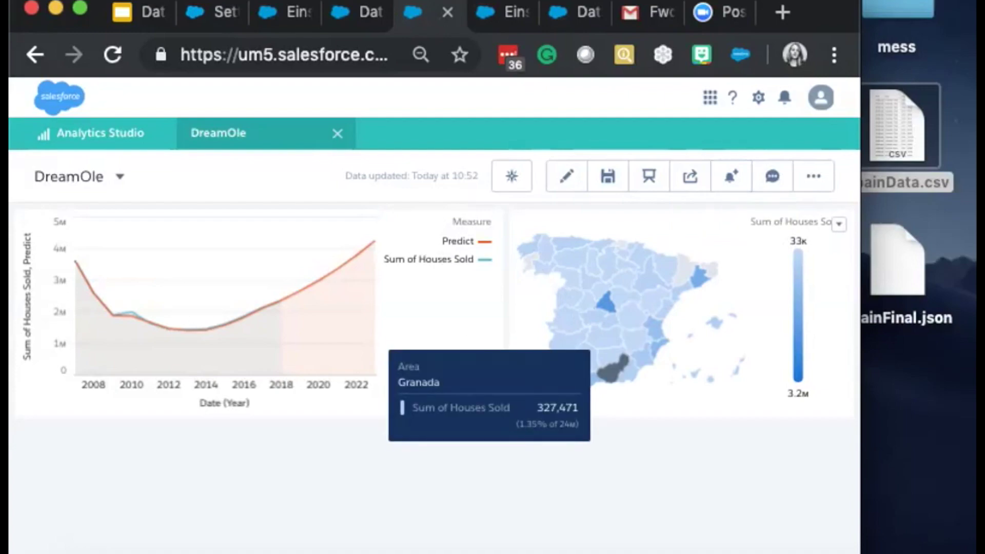
pyautogui.click(612, 368)
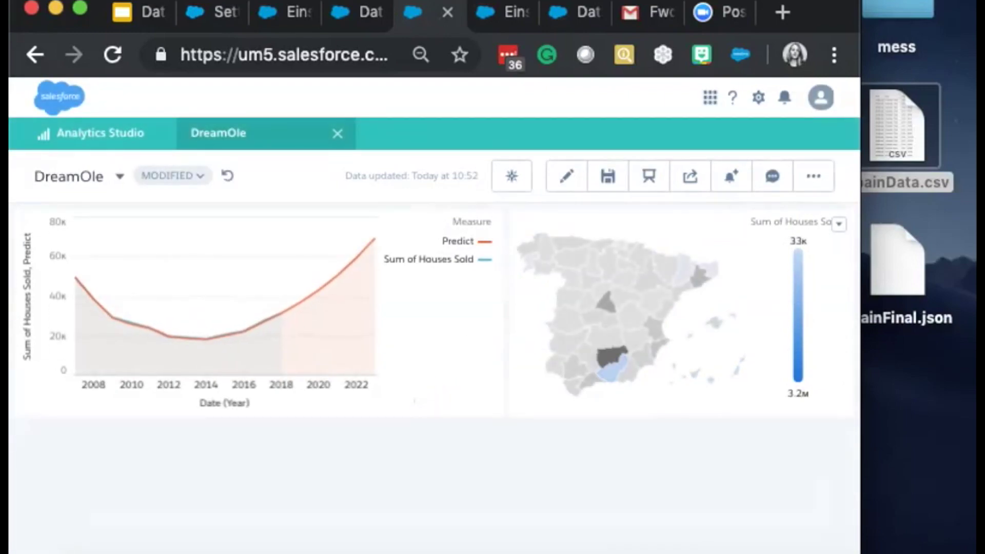
pyautogui.click(589, 381)
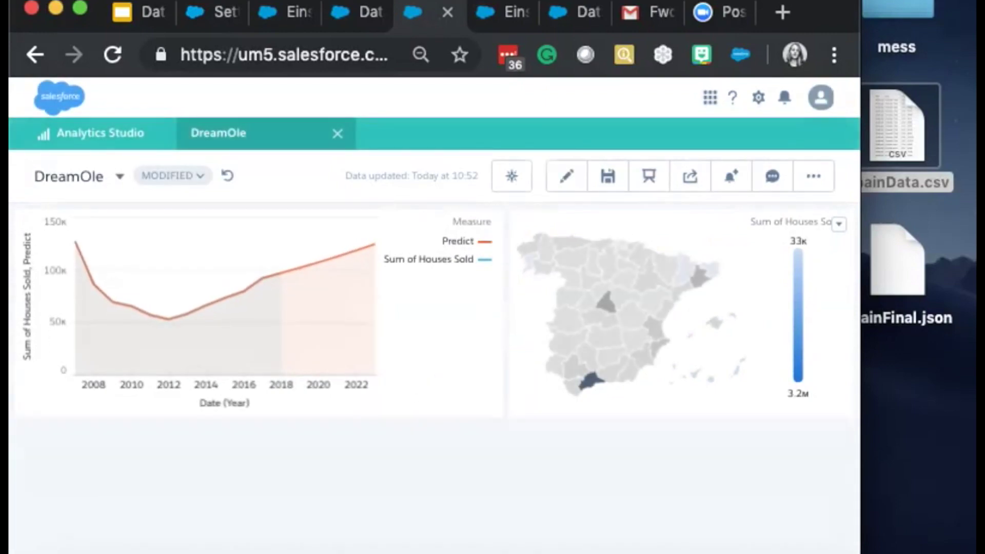